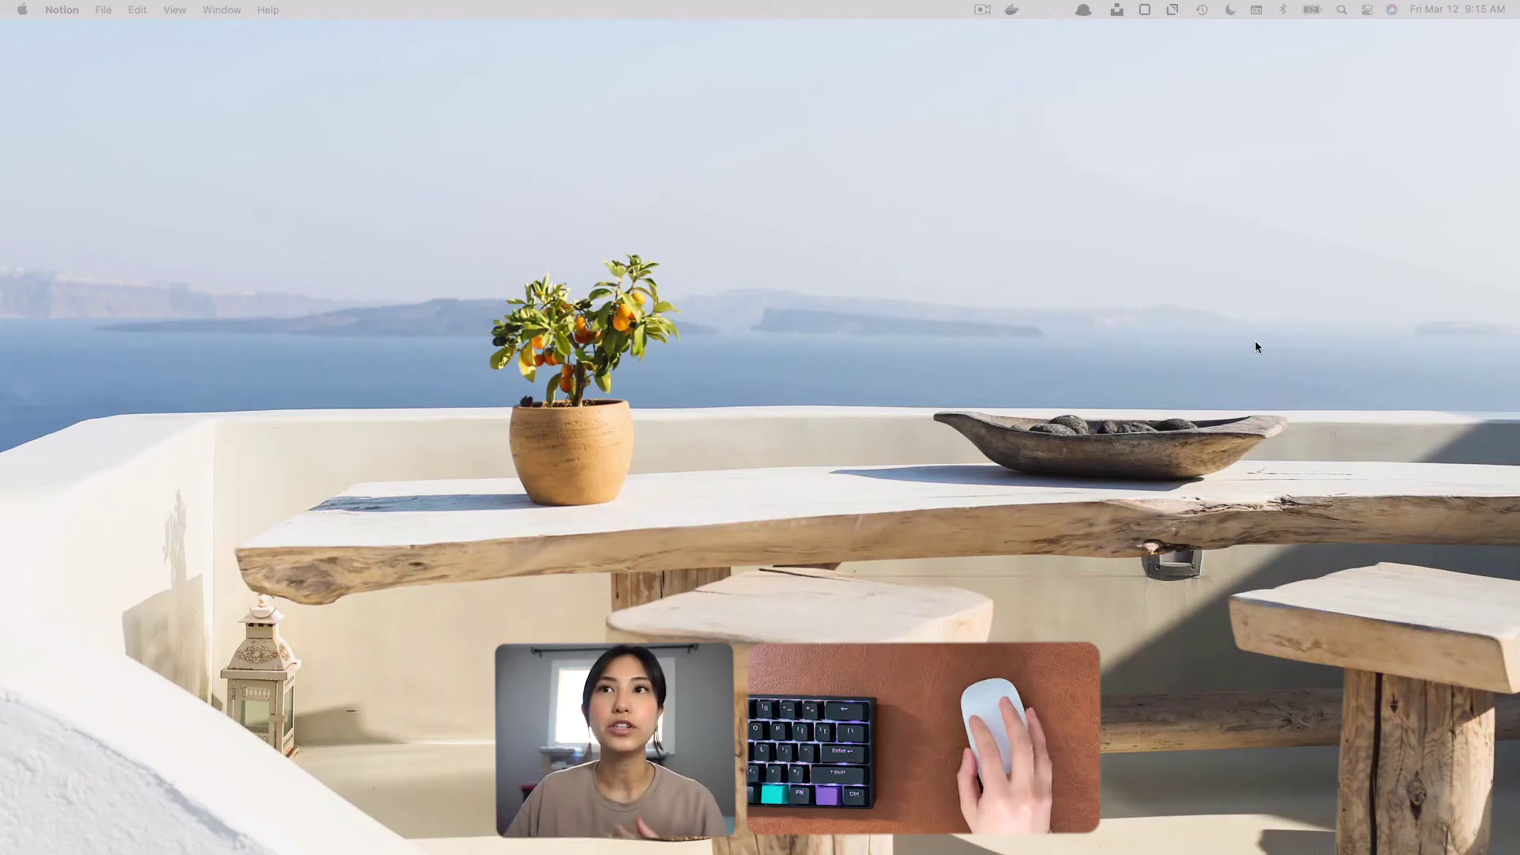
Open the Mouse settings in System Preferences, with the window moved to the middle of the desktop.
left_click(1238, 345)
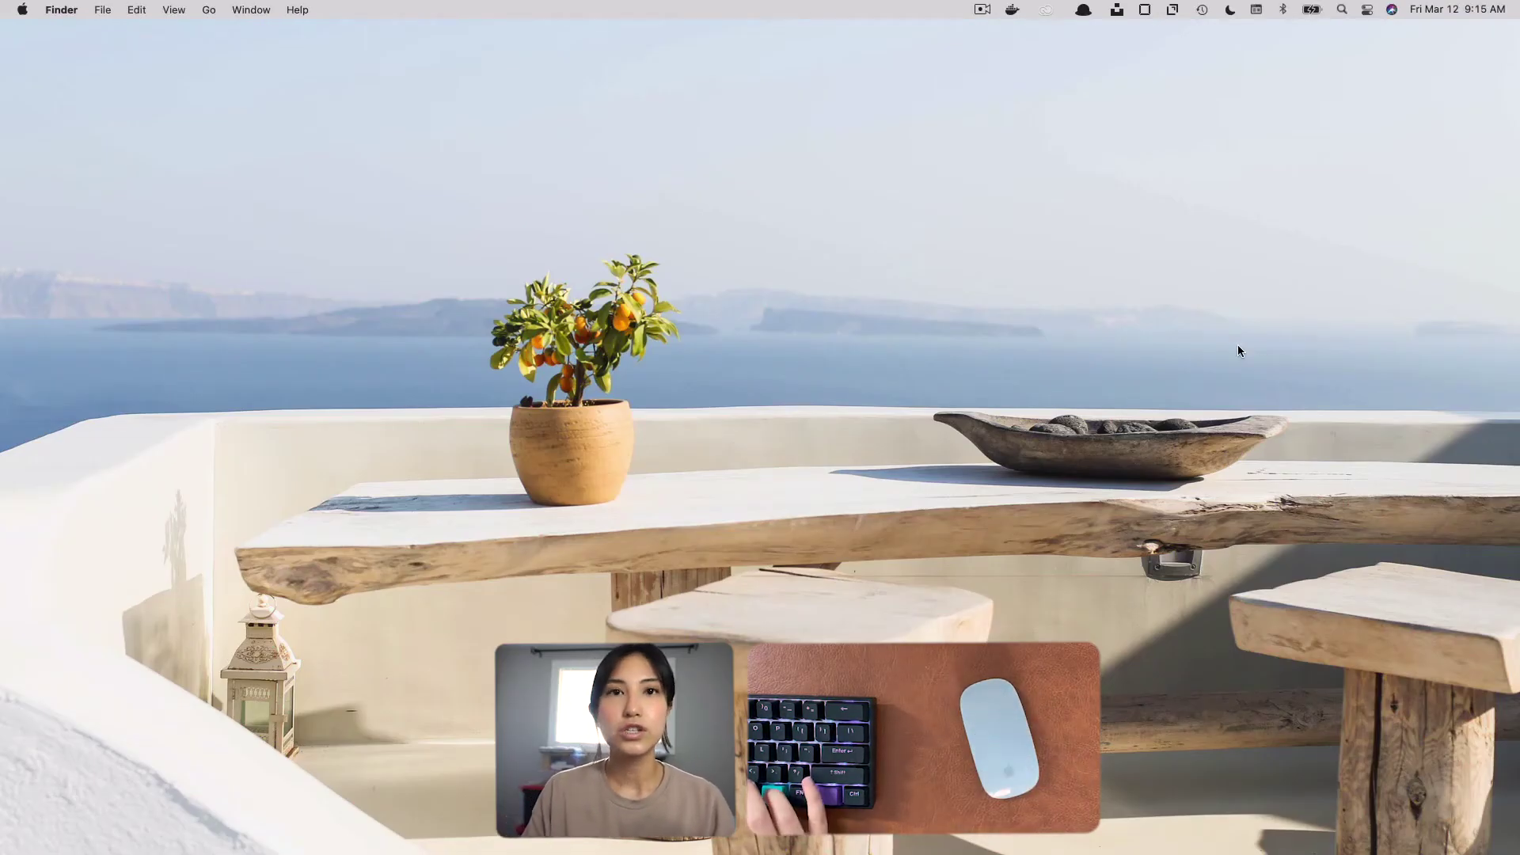
key("alt+space")
type("syst")
key("Return")
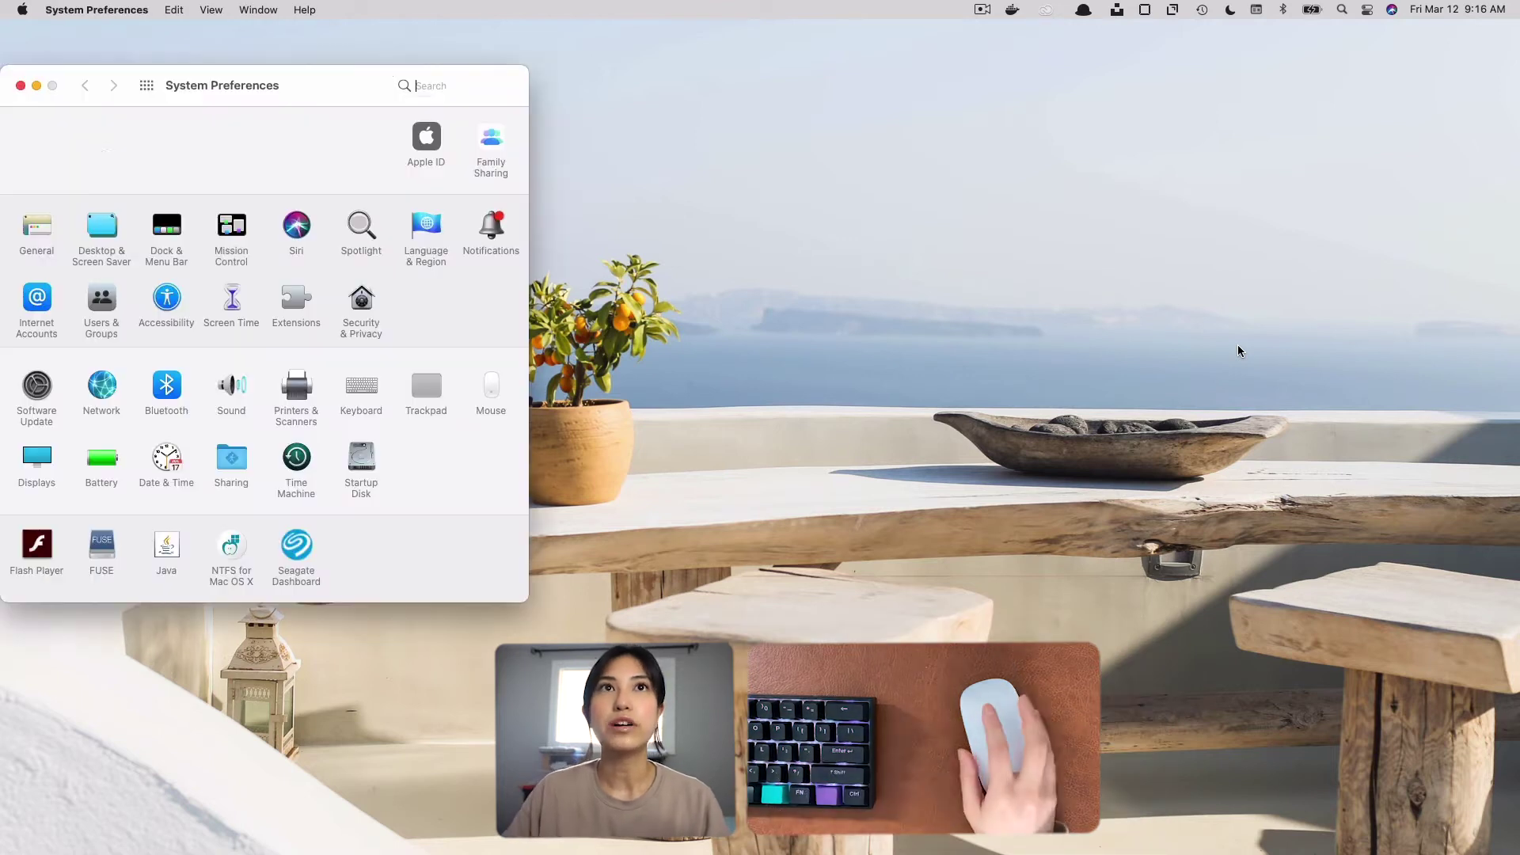
left_click_drag(258, 85, 756, 101)
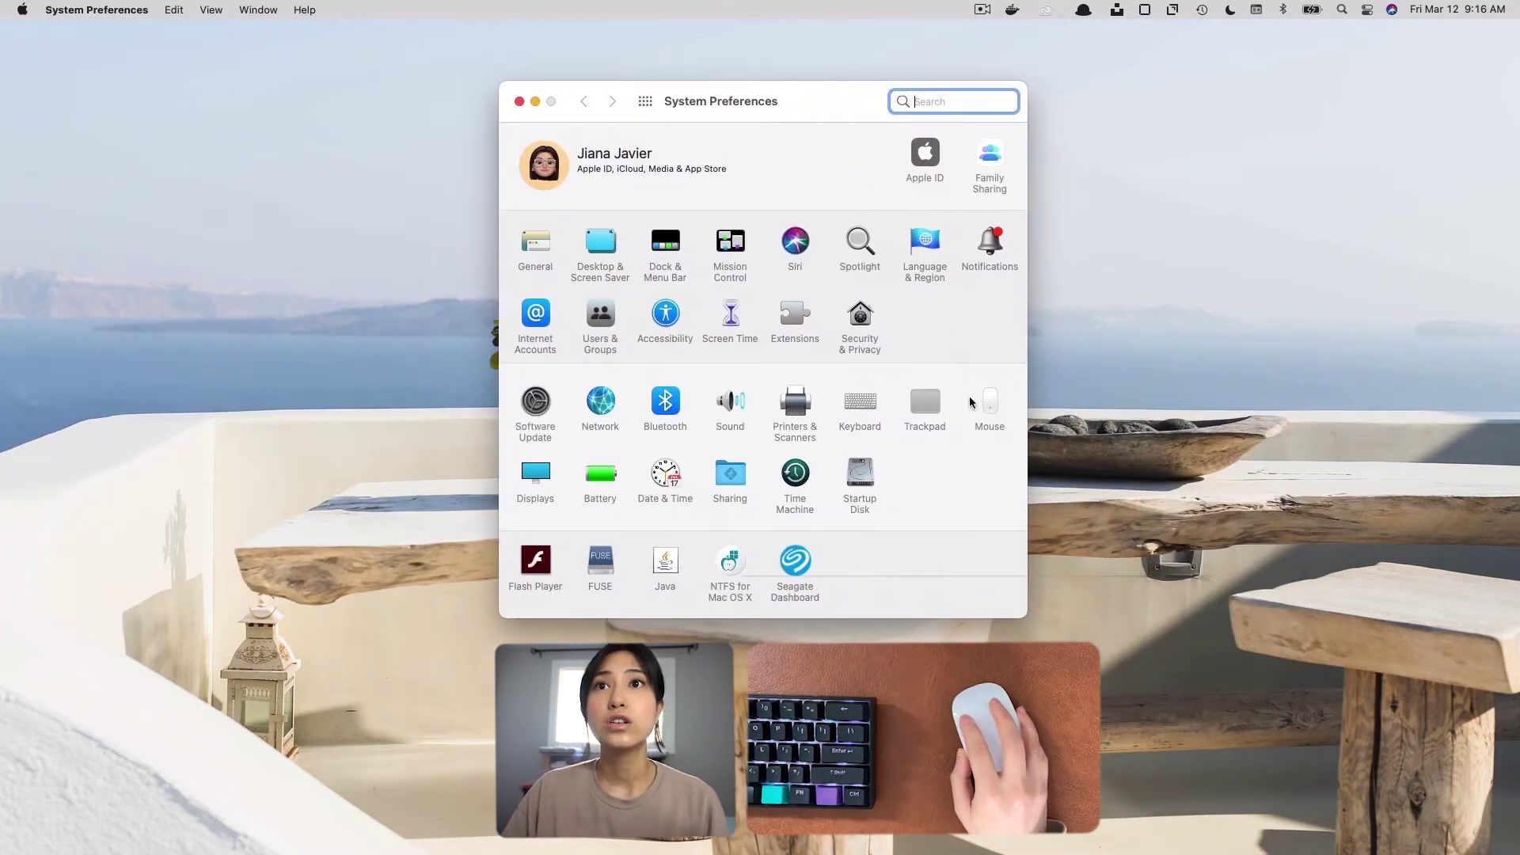
left_click(990, 402)
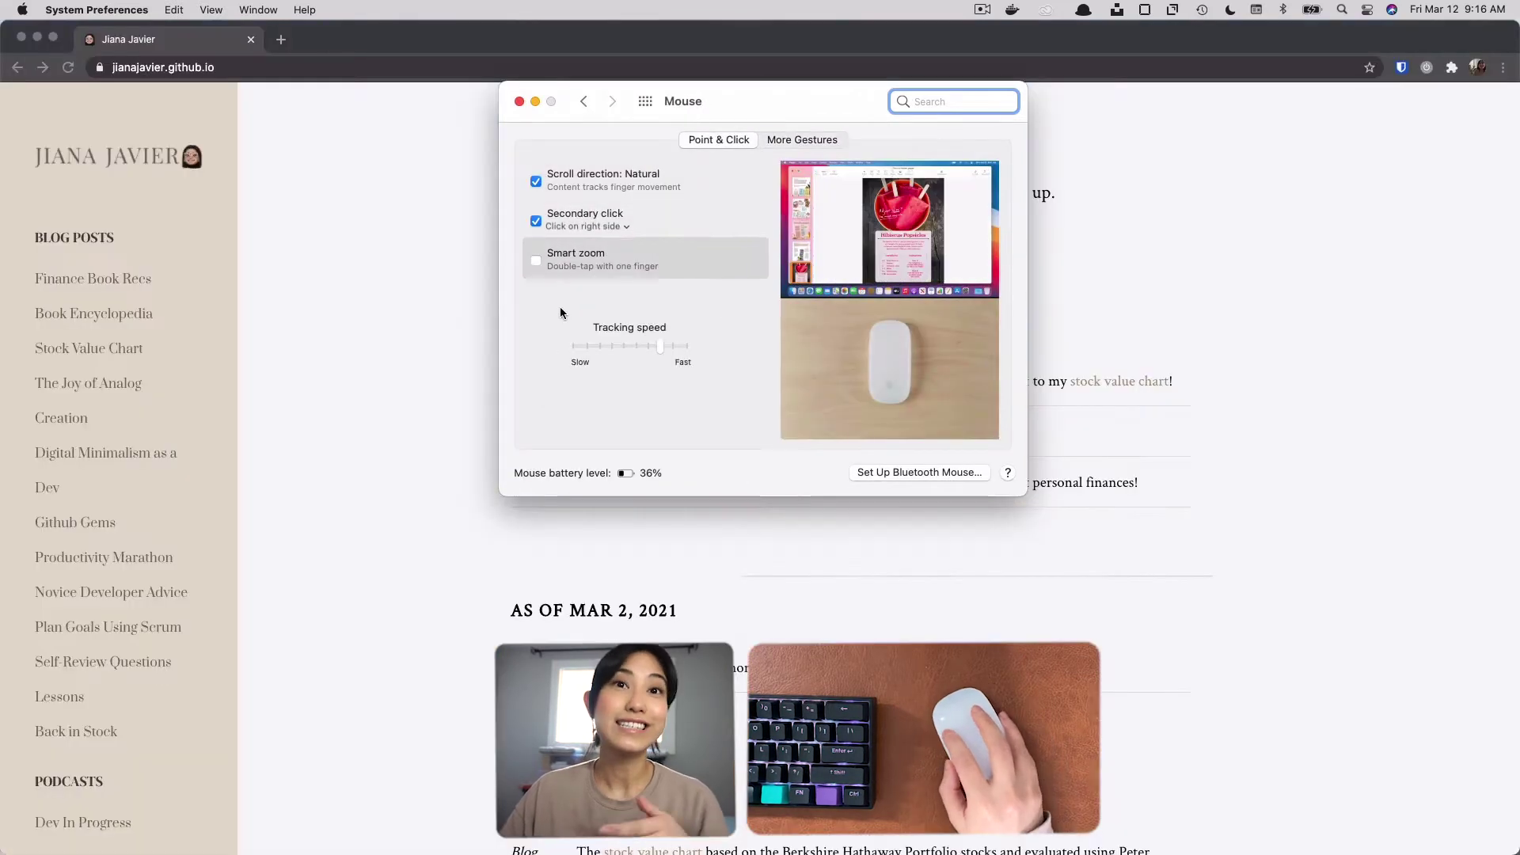
Move the Mouse settings window aside and scroll the web page in Chrome to test the natural scroll direction.
left_click_drag(800, 92, 1243, 408)
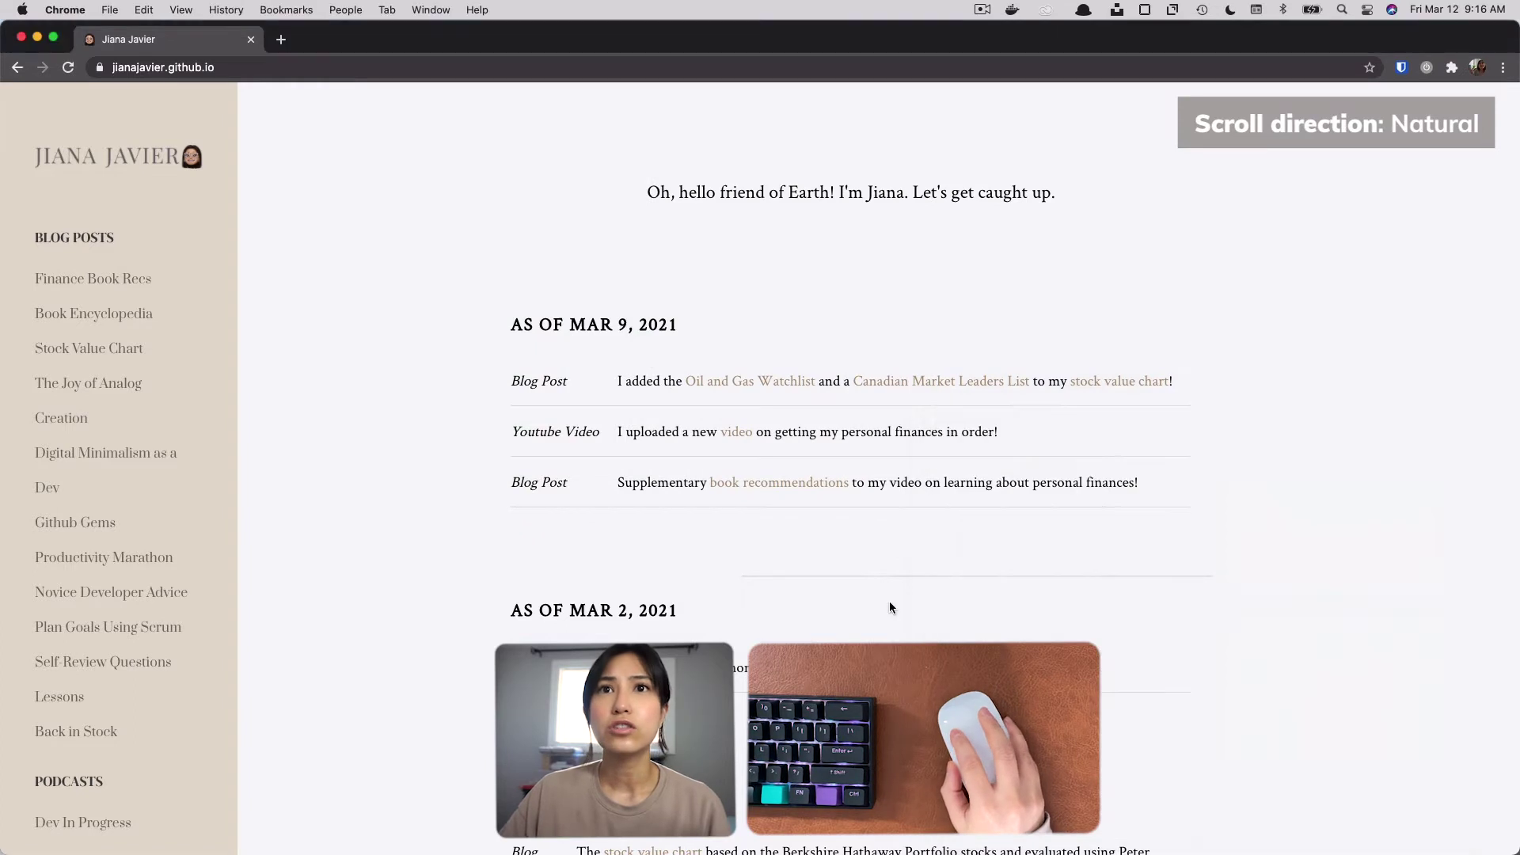
left_click(890, 600)
scroll(910, 534, "up", 1)
scroll(910, 535, "down", 1)
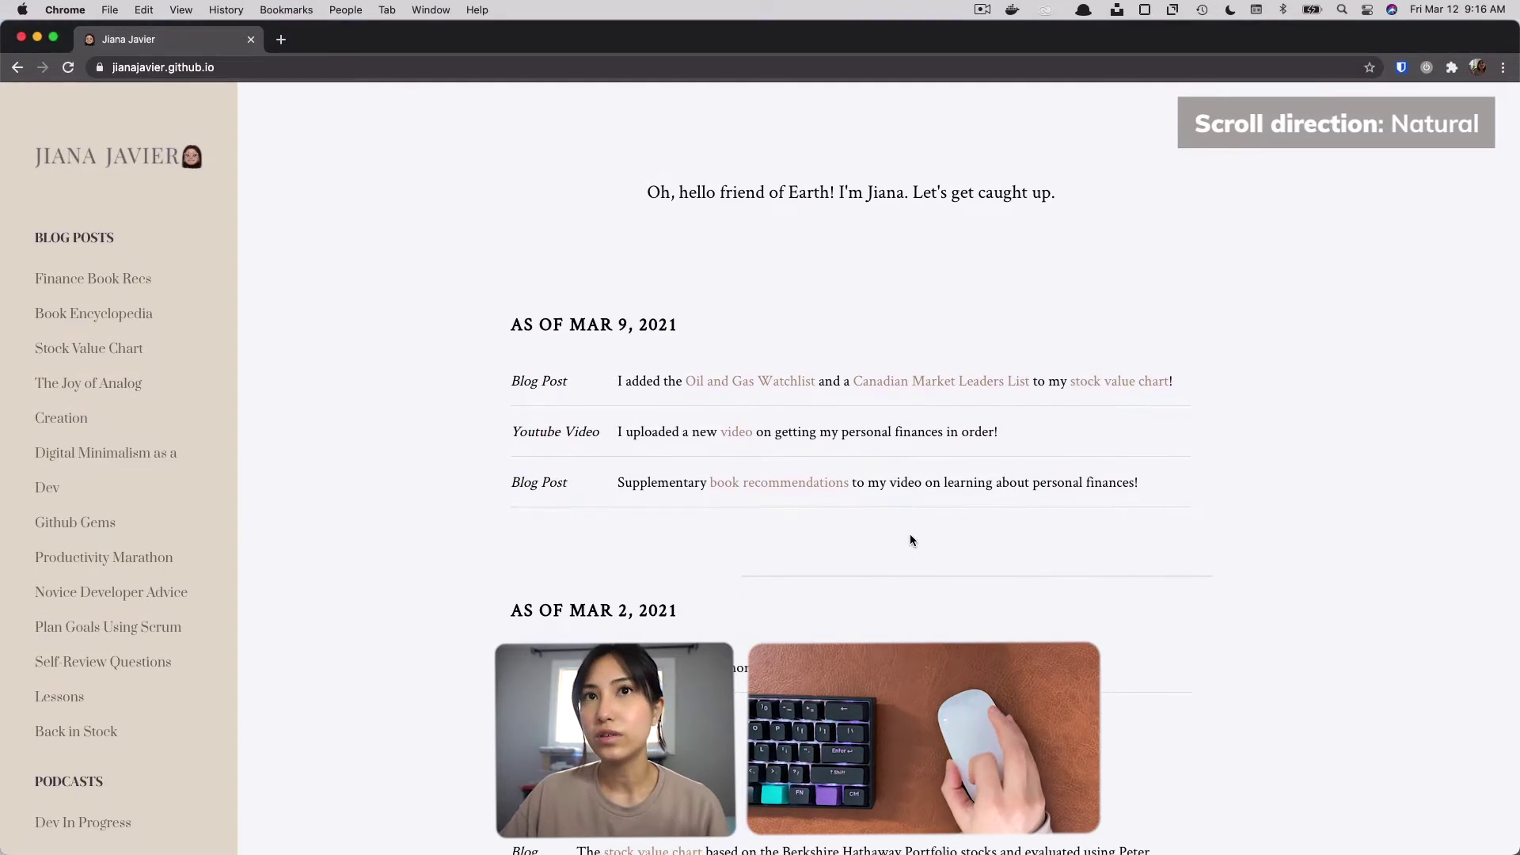
scroll(910, 535, "down", 4)
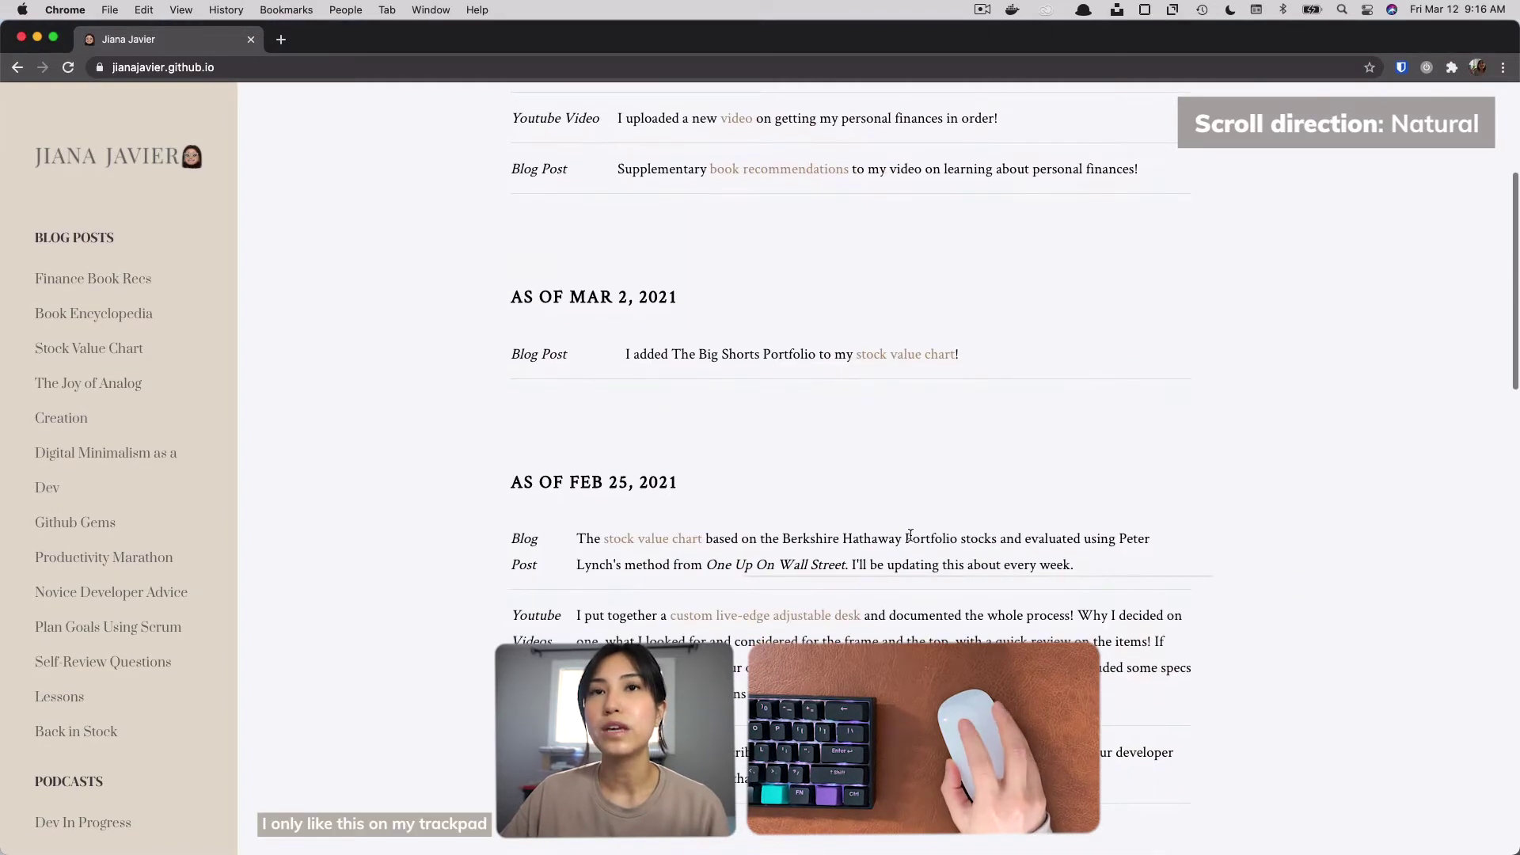
Turn off natural scroll direction in the Mouse settings and test the secondary click by showing the web page's context menu.
mouse_move(905, 853)
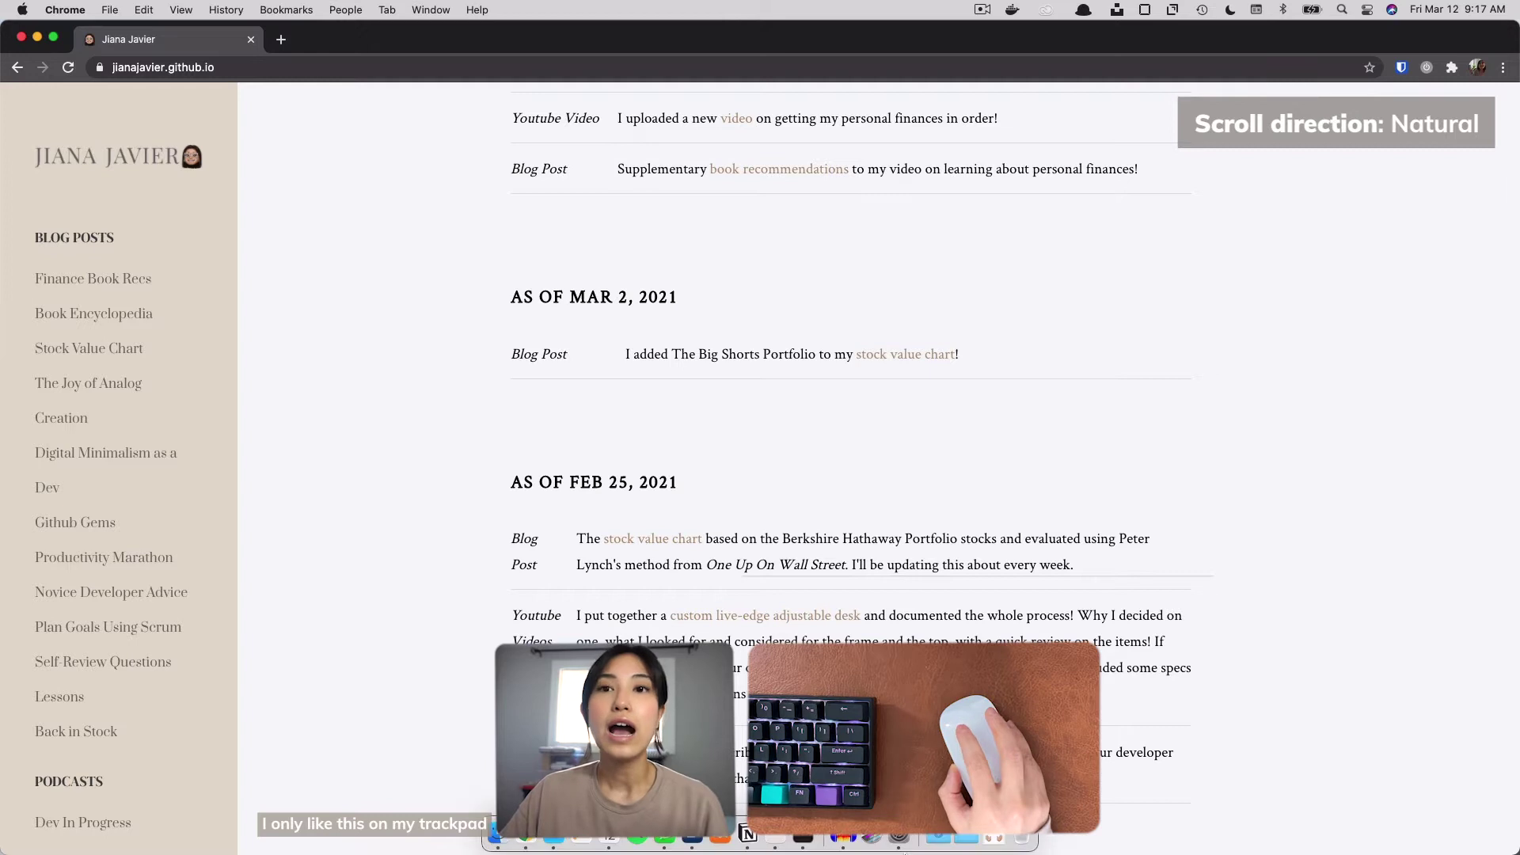
left_click(894, 839)
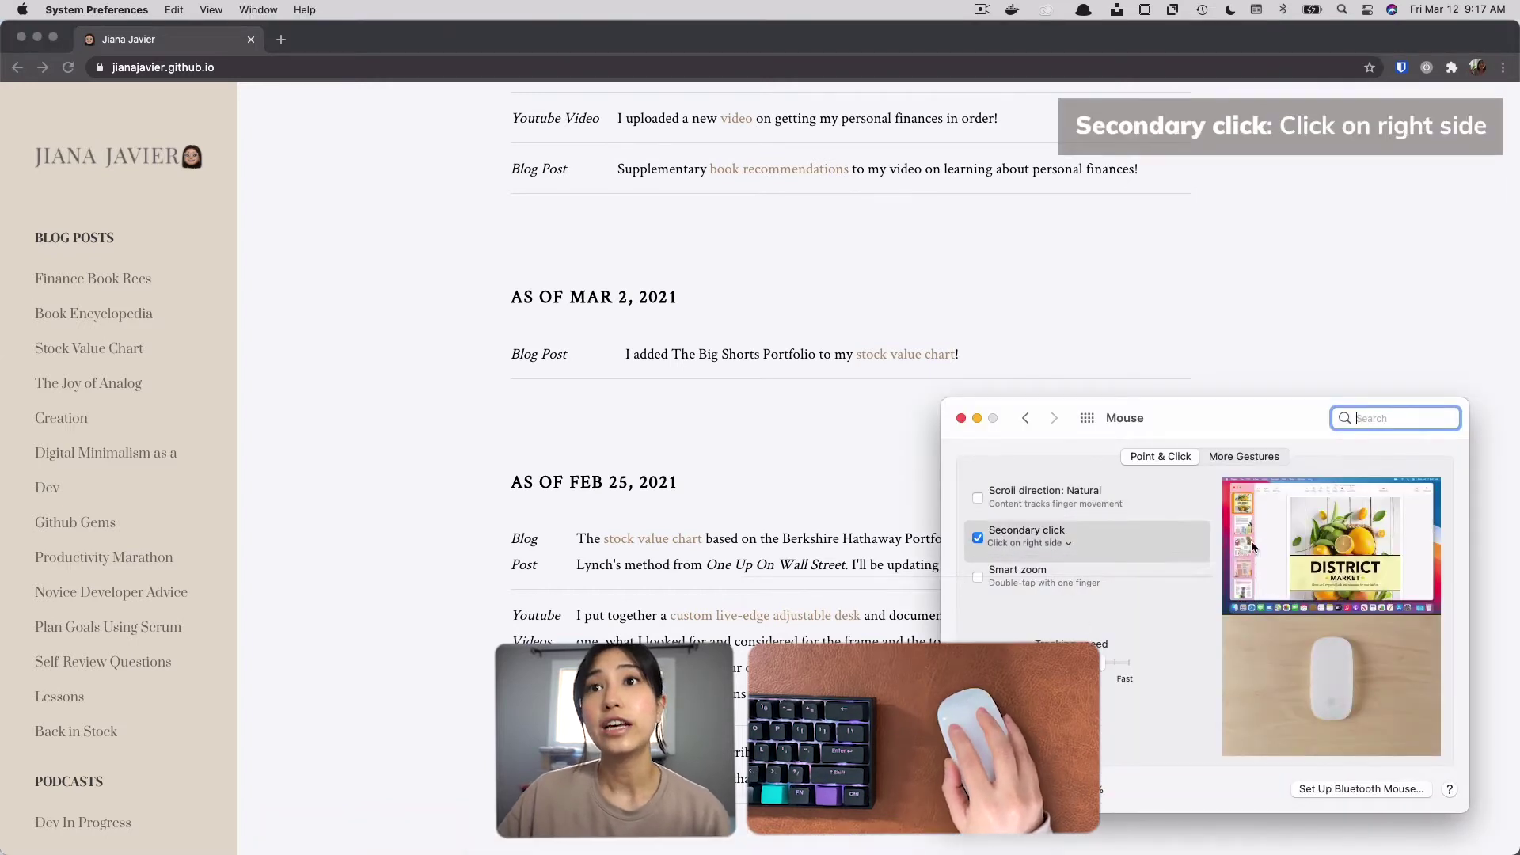
left_click(1199, 360)
right_click(1208, 351)
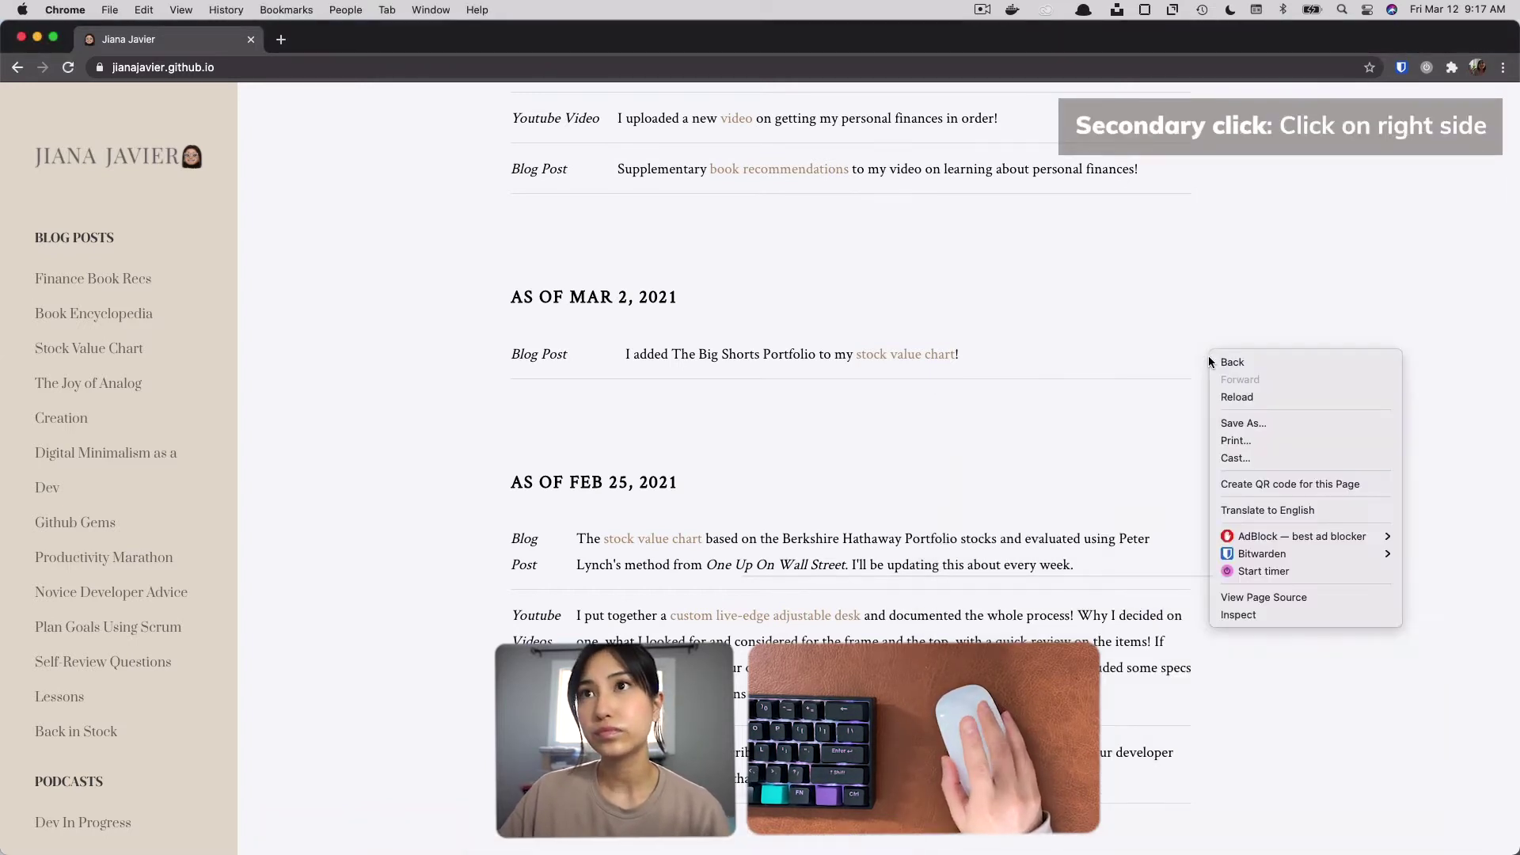
left_click(1124, 376)
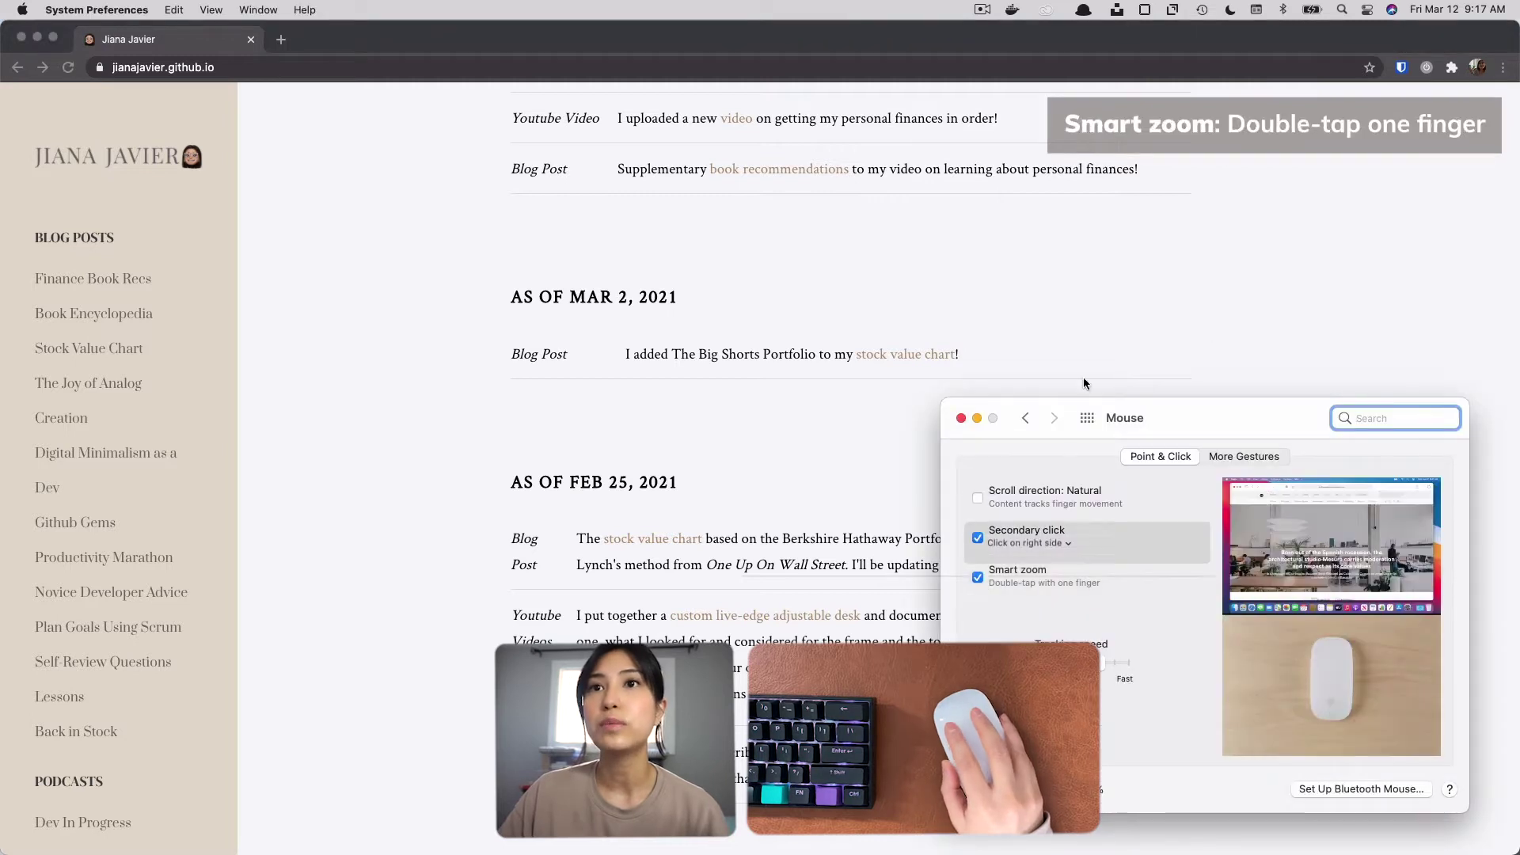
Test Smart zoom by zooming in on the web page's March 2, 2021 section and back out.
left_click(1106, 346)
double_click(1106, 346)
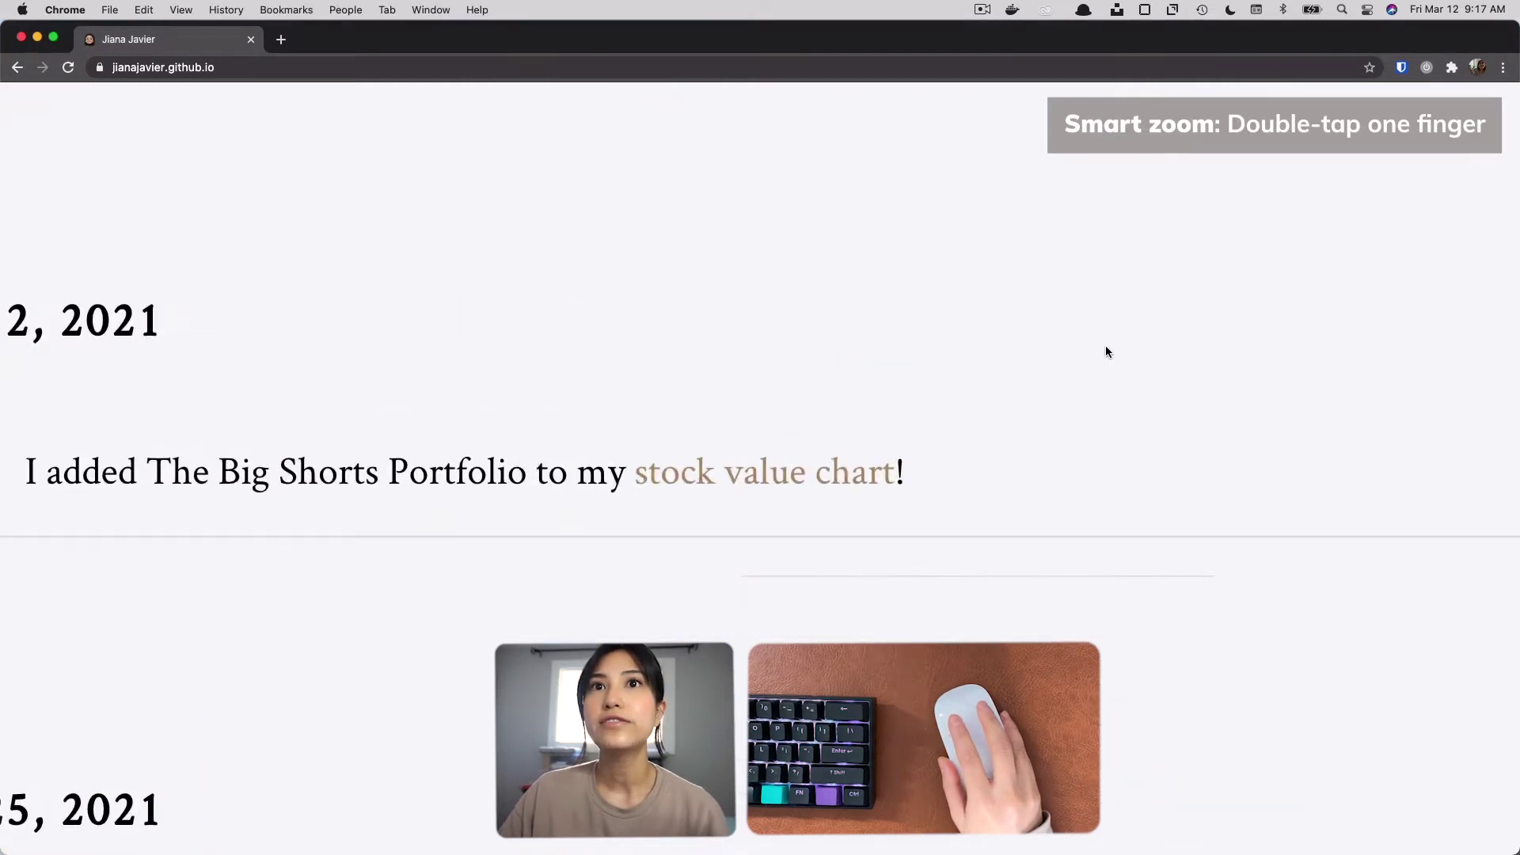
double_click(1105, 349)
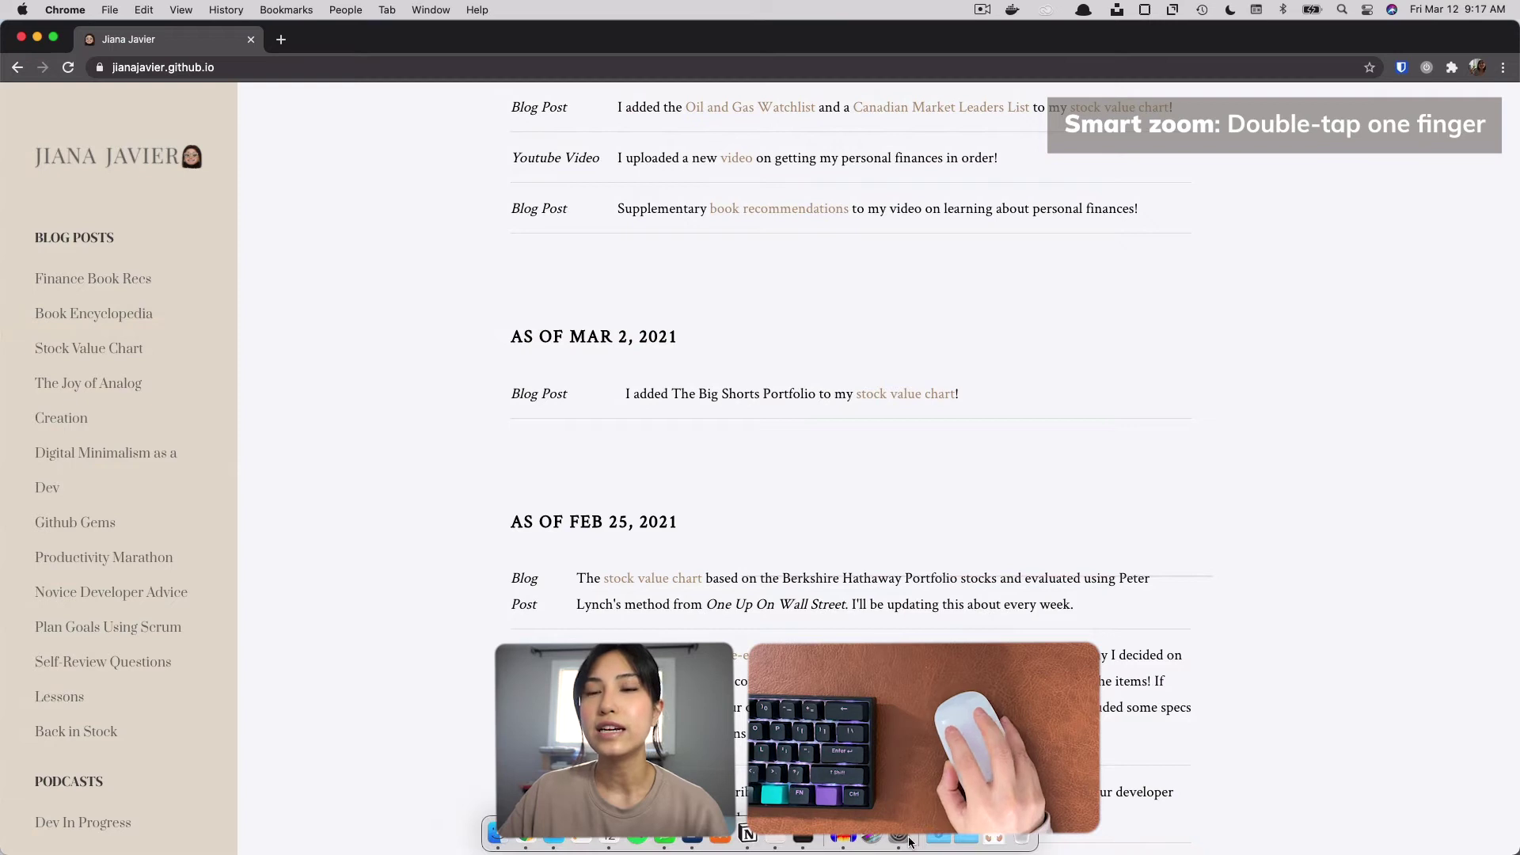
Return to the Mouse settings and test swiping between pages by going back and forward in the browser history.
left_click(907, 838)
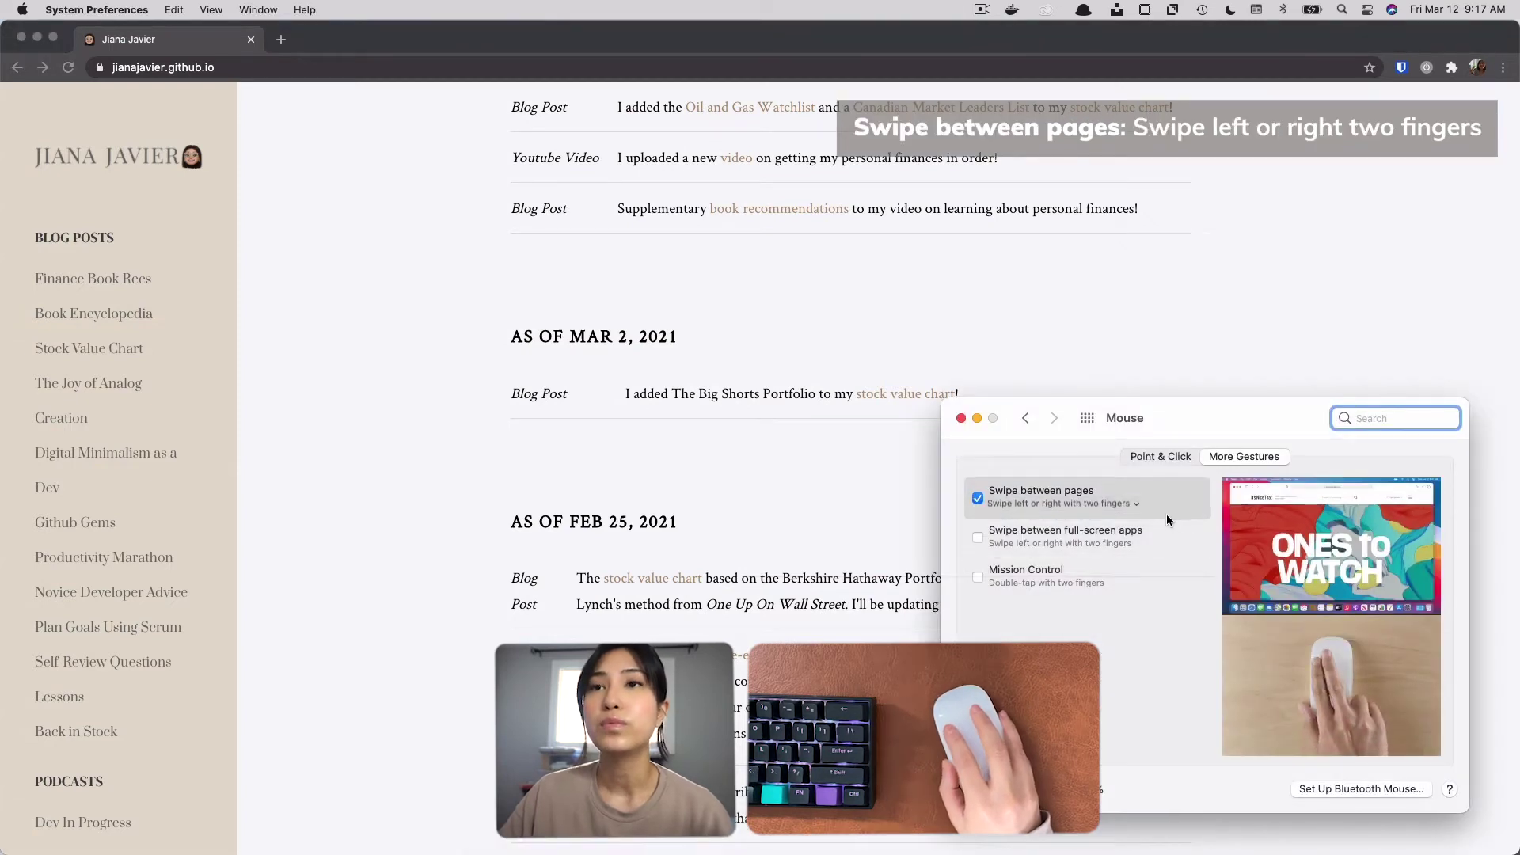
left_click(654, 472)
scroll(654, 473, "left", 5)
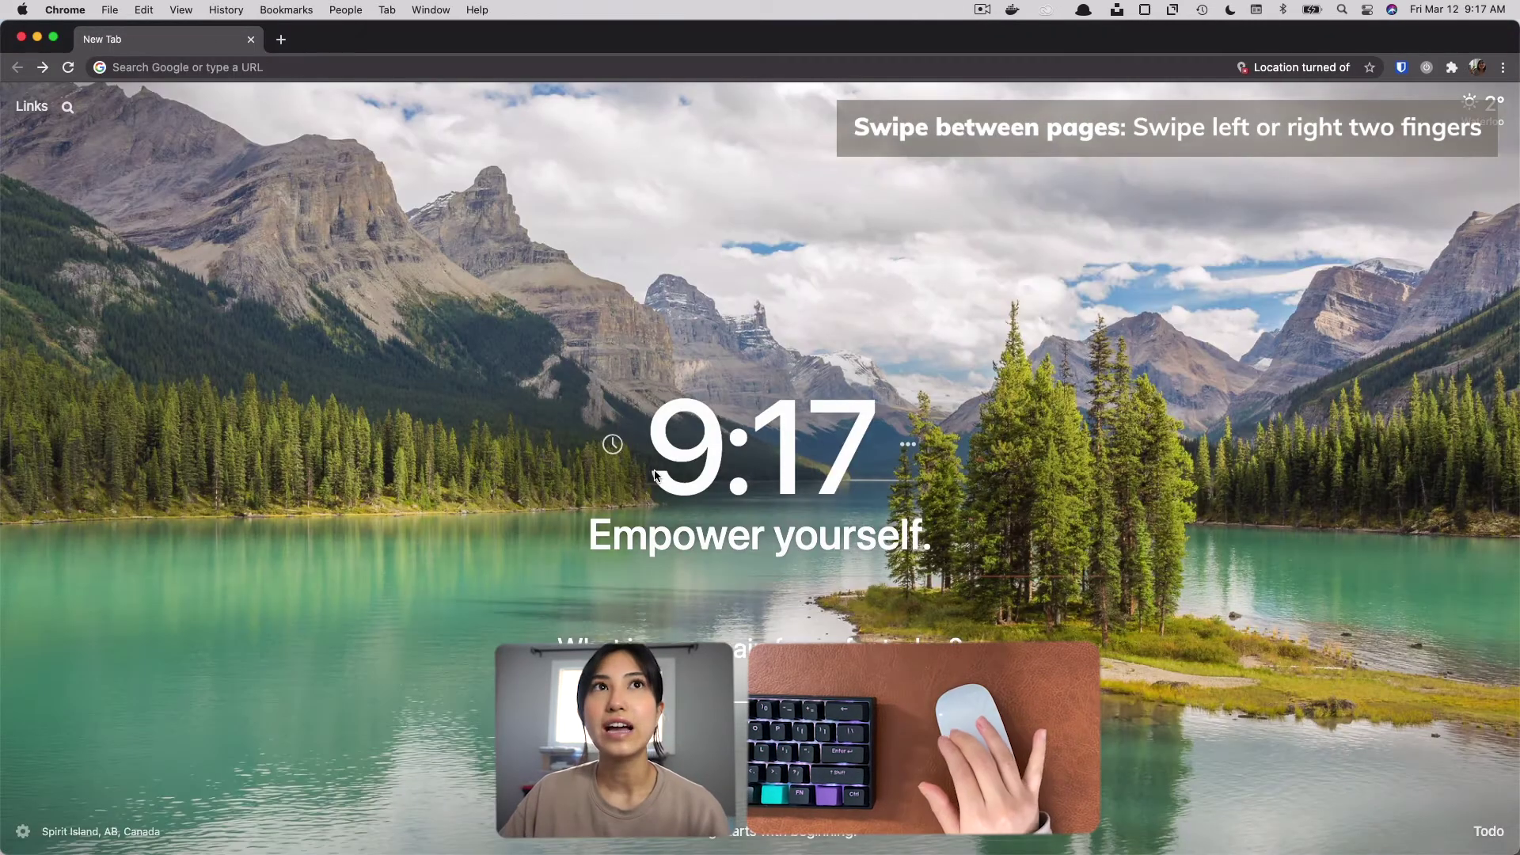
scroll(654, 474, "right", 5)
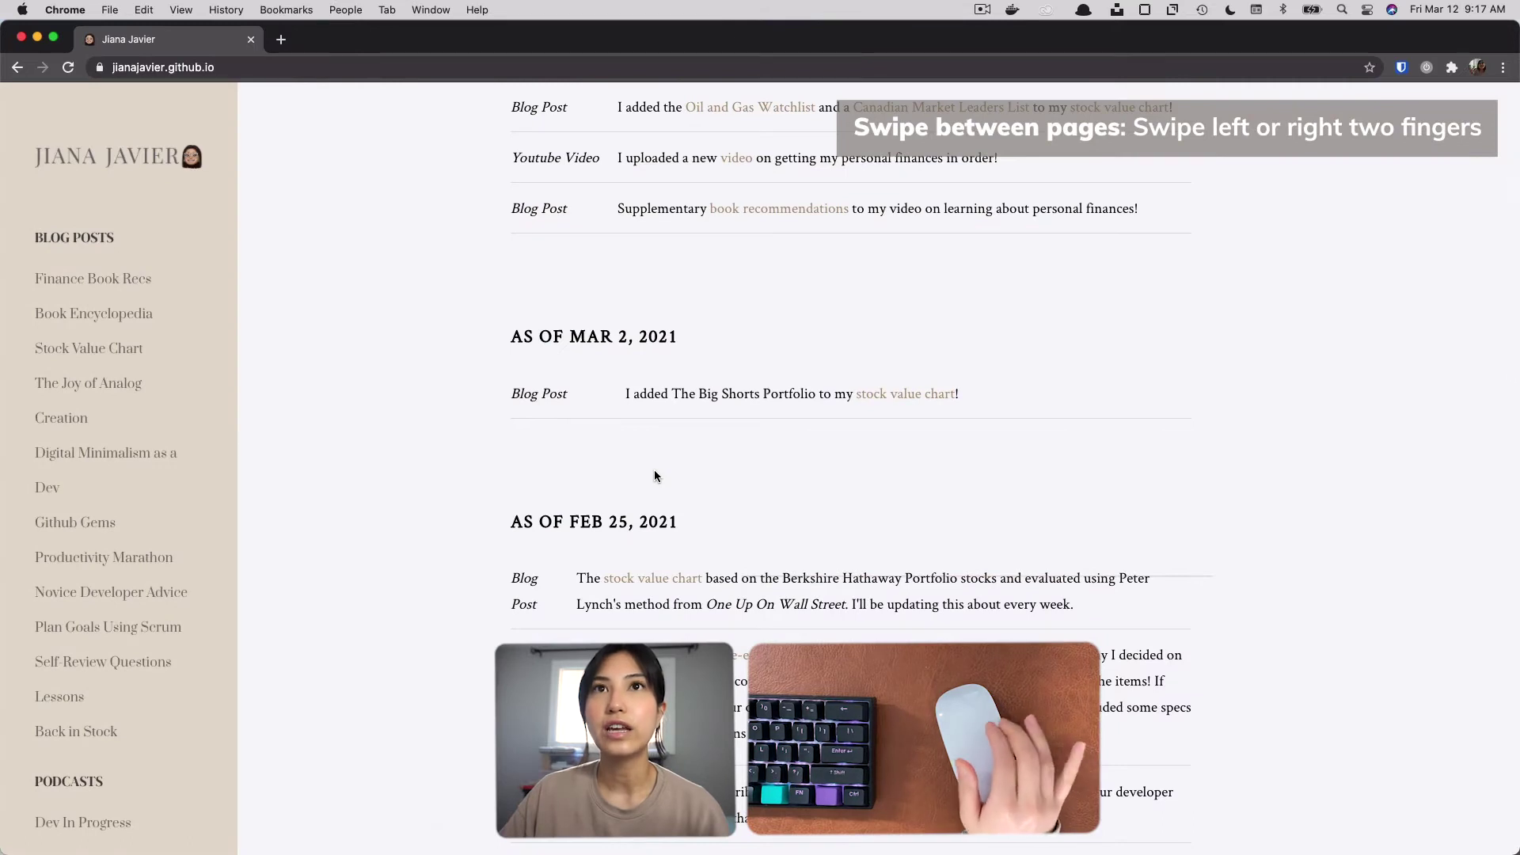
scroll(654, 475, "left", 5)
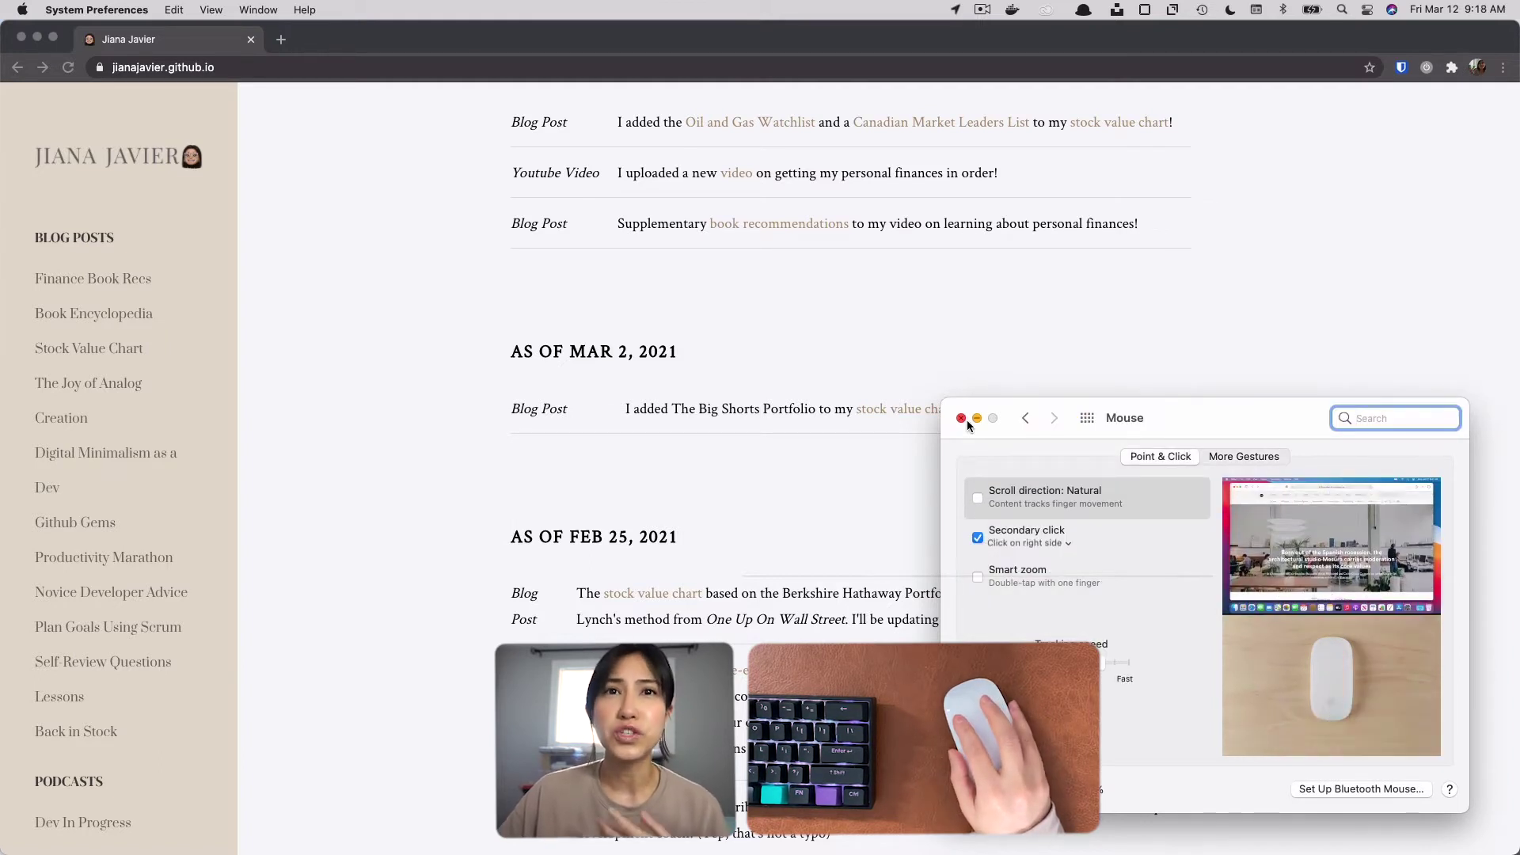
Close the Mouse settings window and launch BetterTouchTool.
left_click(966, 419)
key("alt+space")
type("bett")
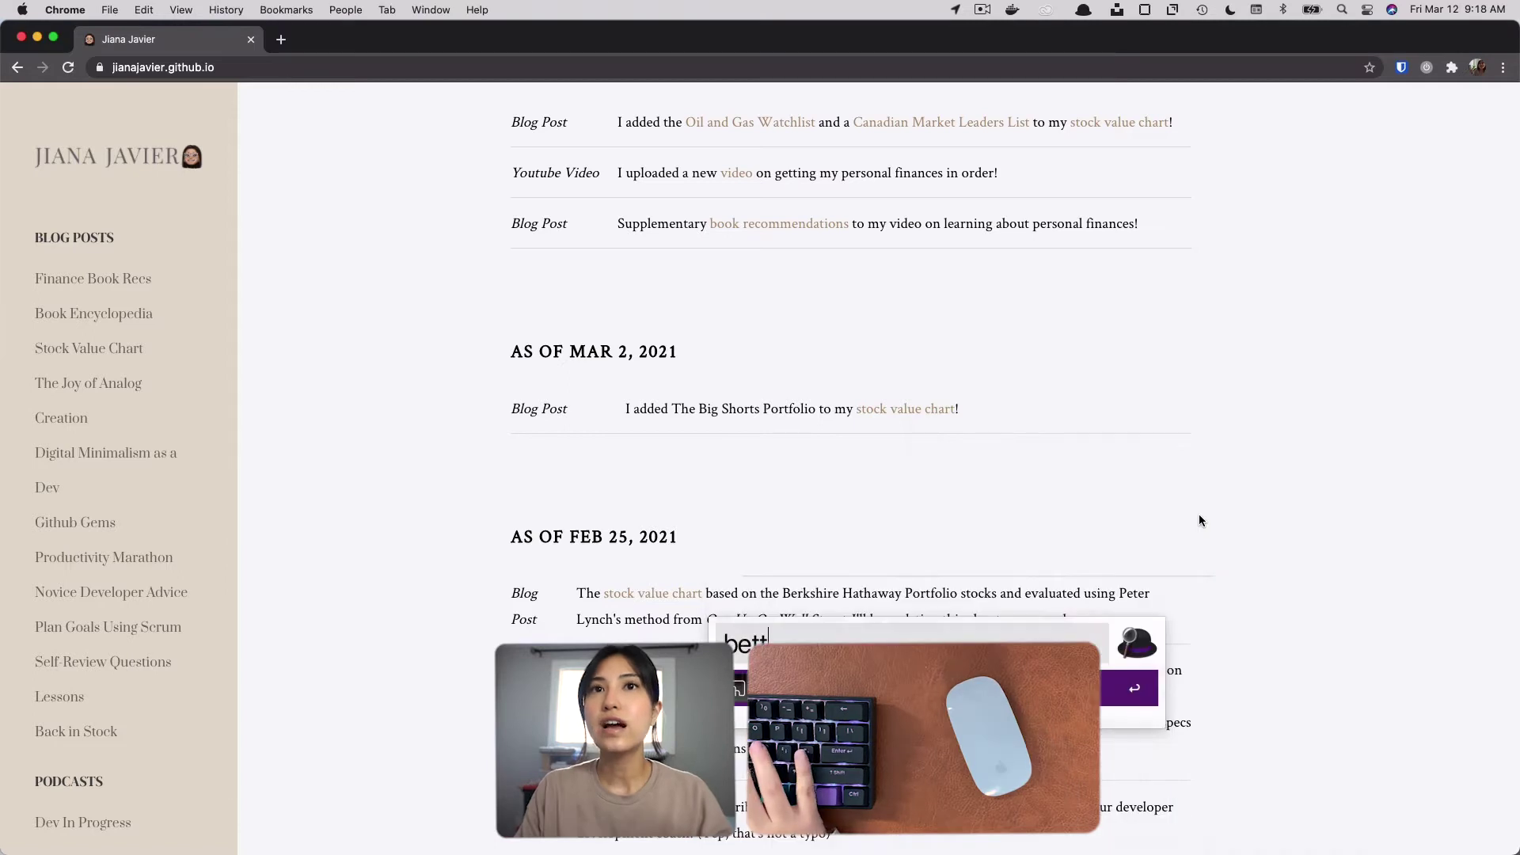
key("Return")
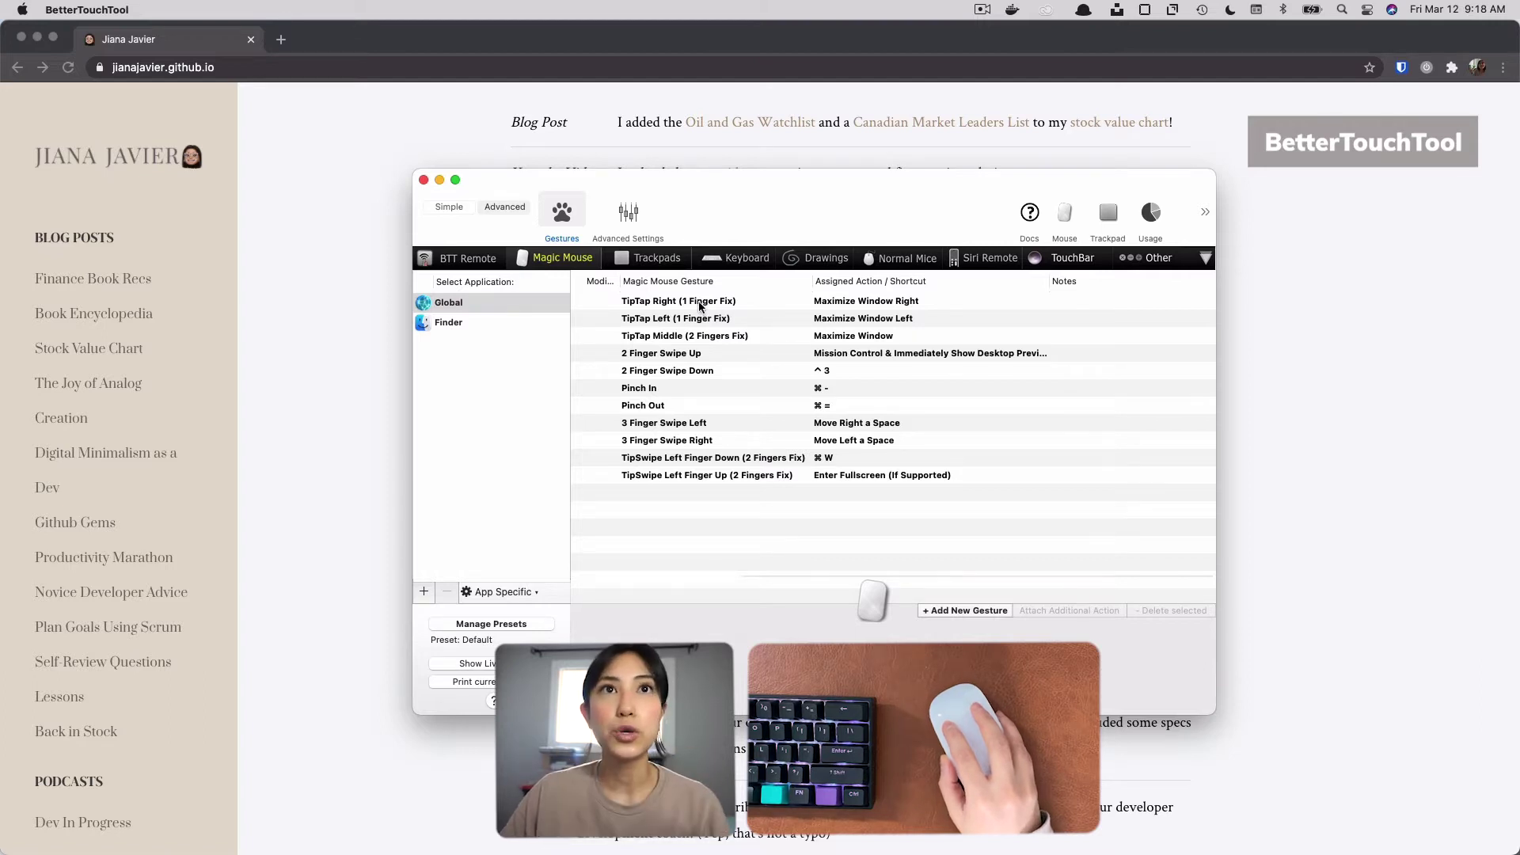
Test the TipTap Right, Left and Middle gestures by tiling BetterTouchTool and Chrome side by side and maximizing BetterTouchTool.
left_click(674, 304)
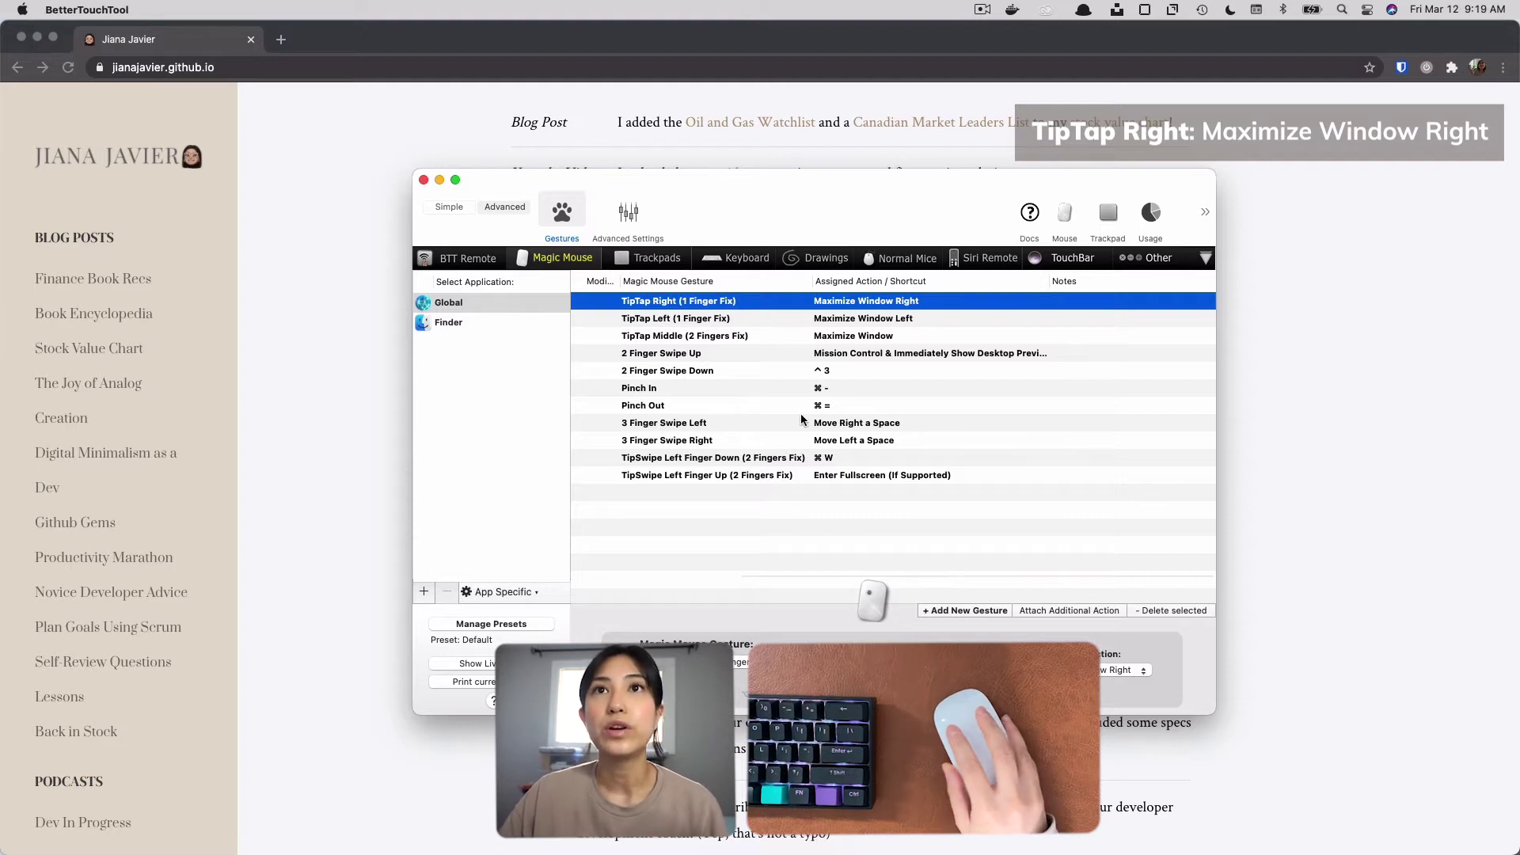
key("ctrl+alt+Right")
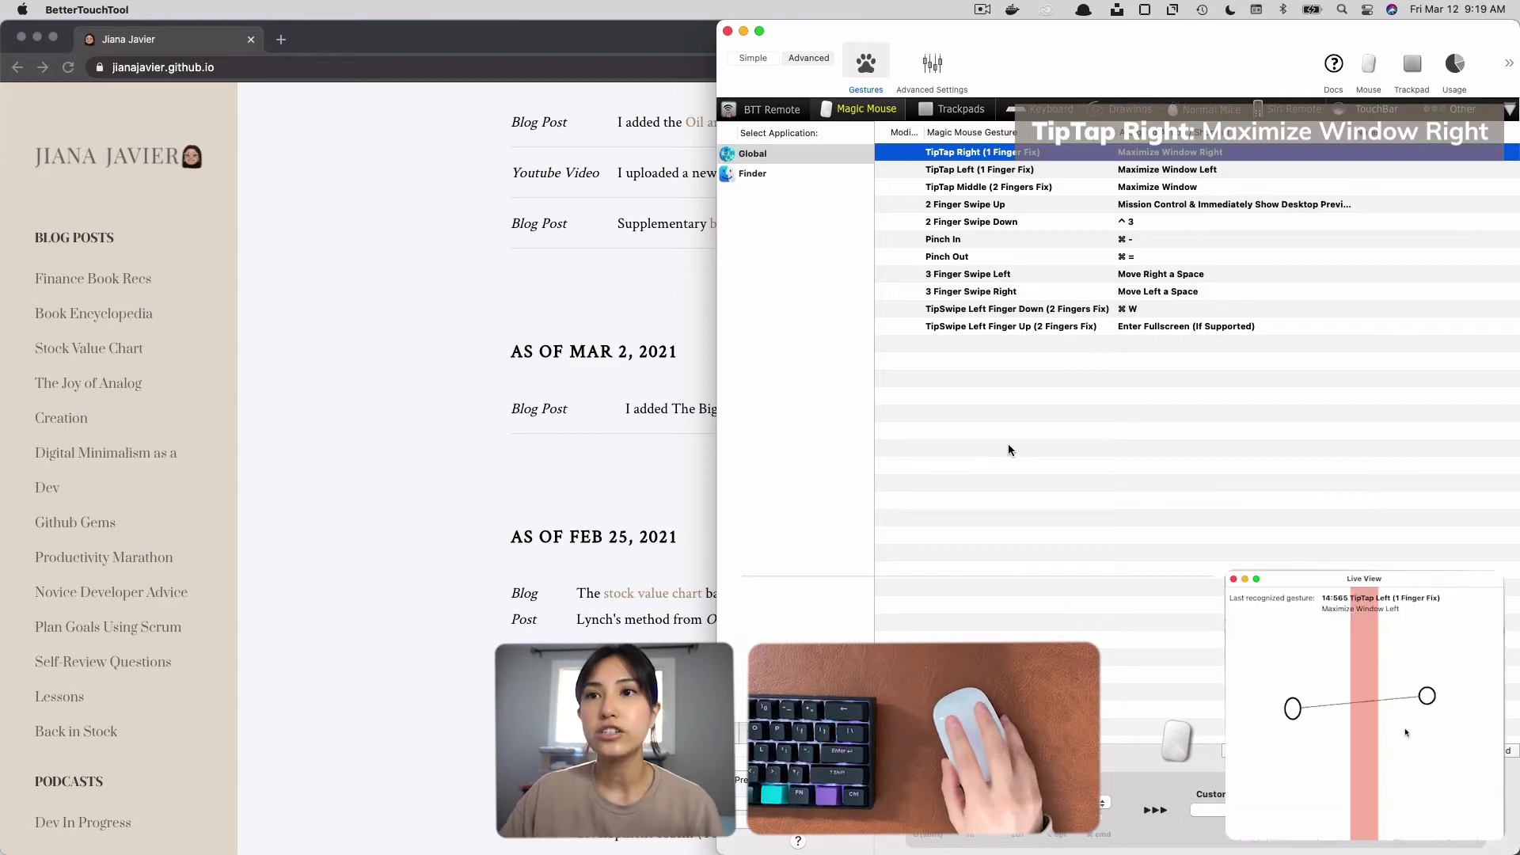
left_click(443, 515)
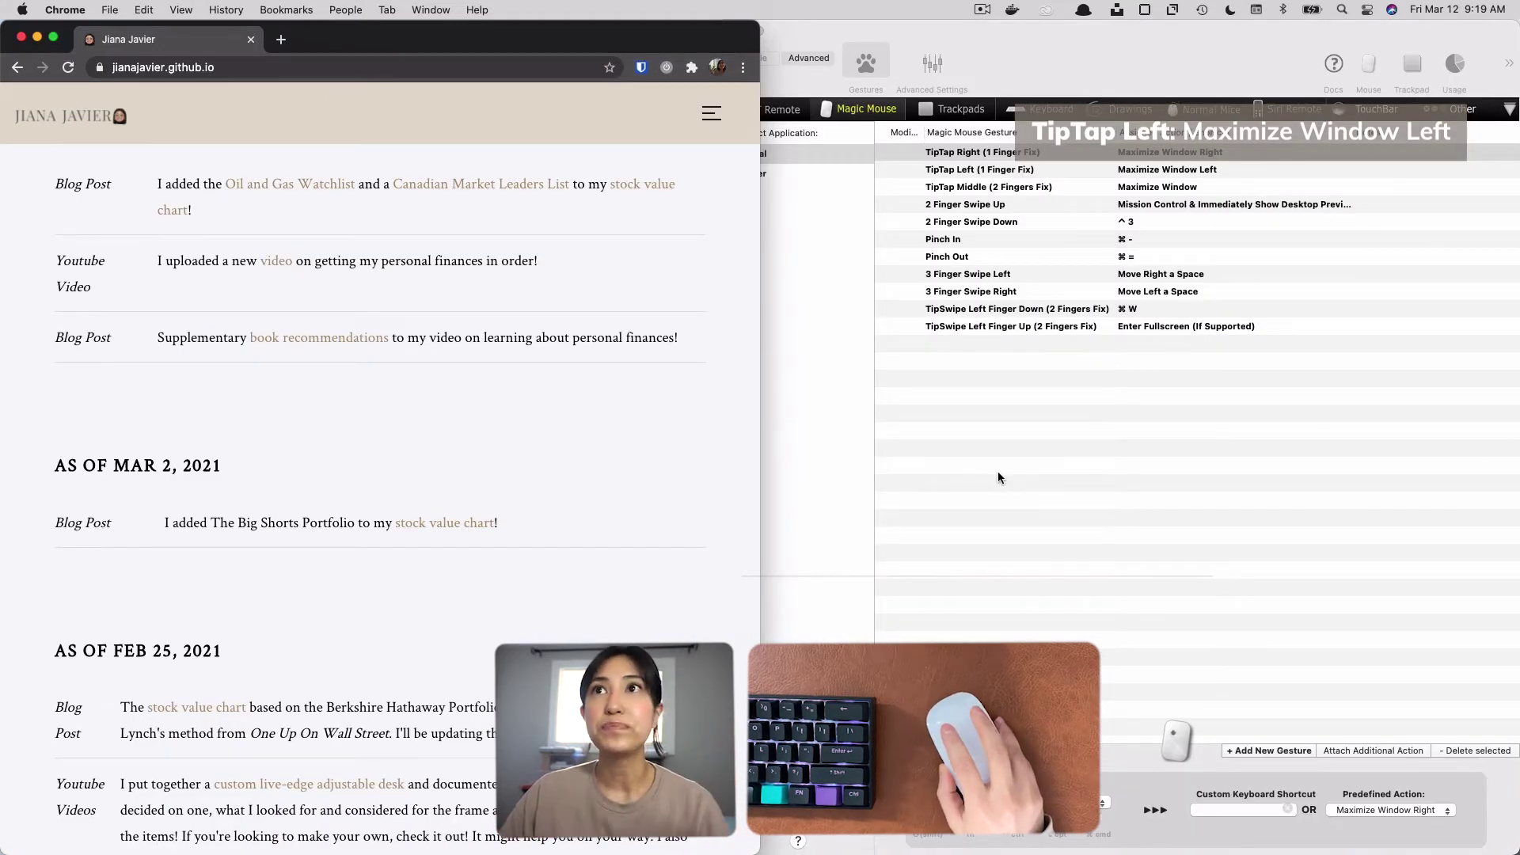
left_click(999, 521)
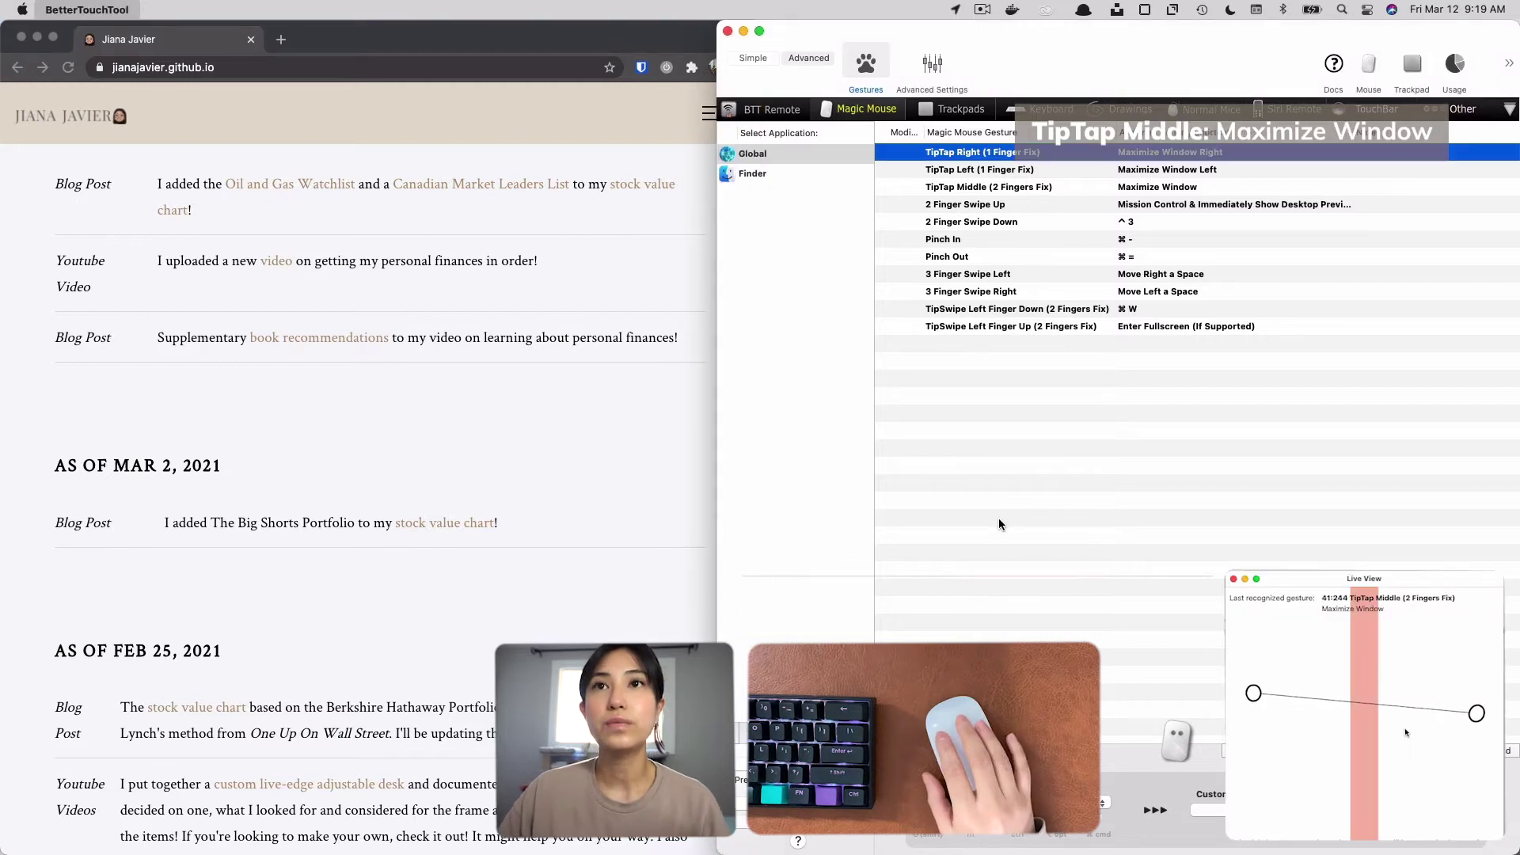
key("ctrl+alt+Return")
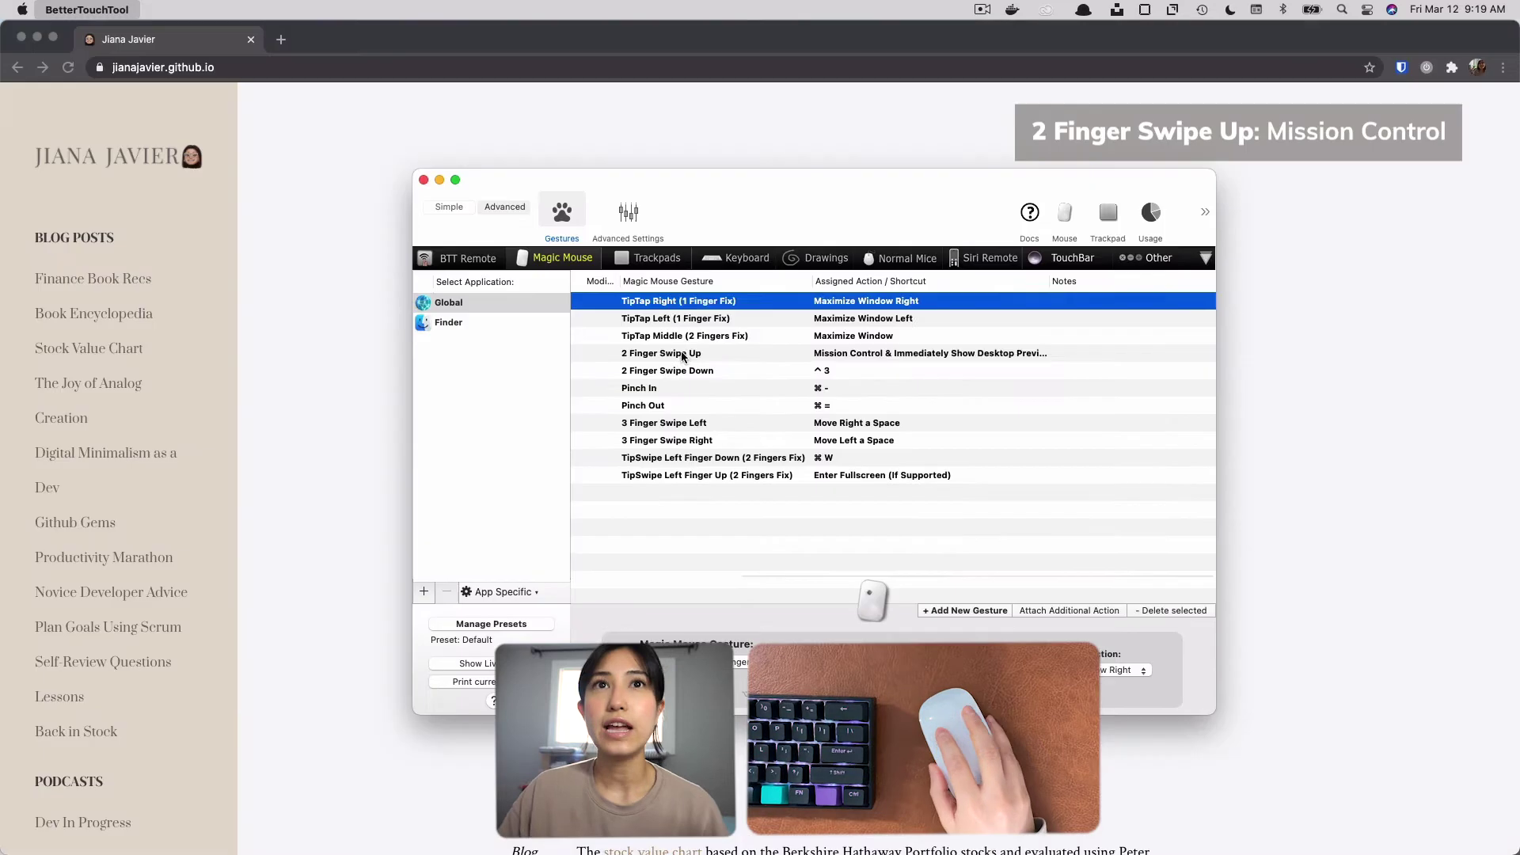
Select the 2 Finger Swipe Up gesture and test Mission Control, going to Chrome and back to BetterTouchTool.
left_click(701, 354)
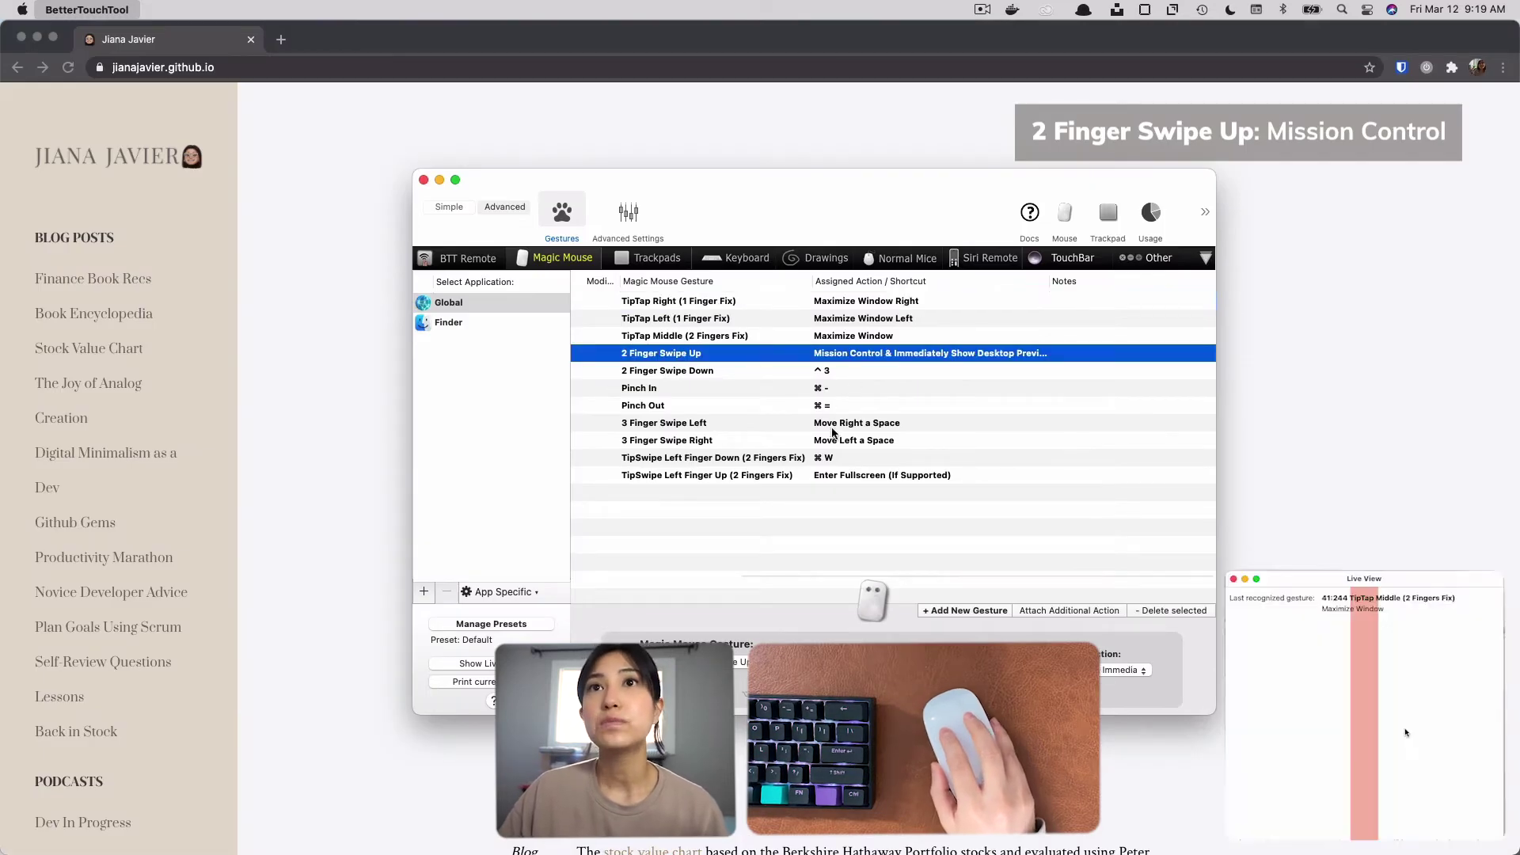
key("ctrl+Up")
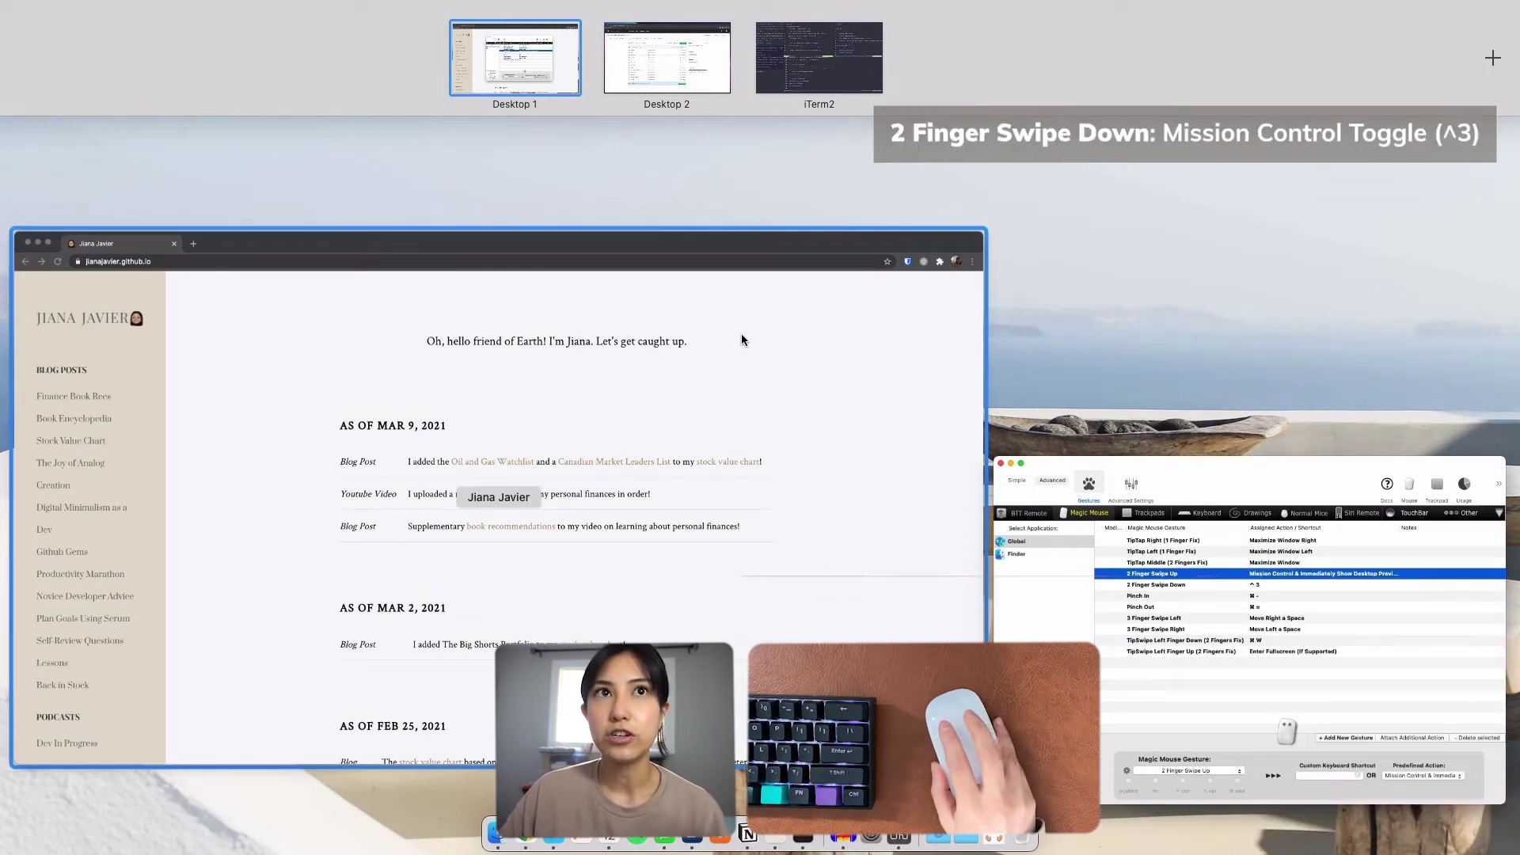
key("ctrl+3")
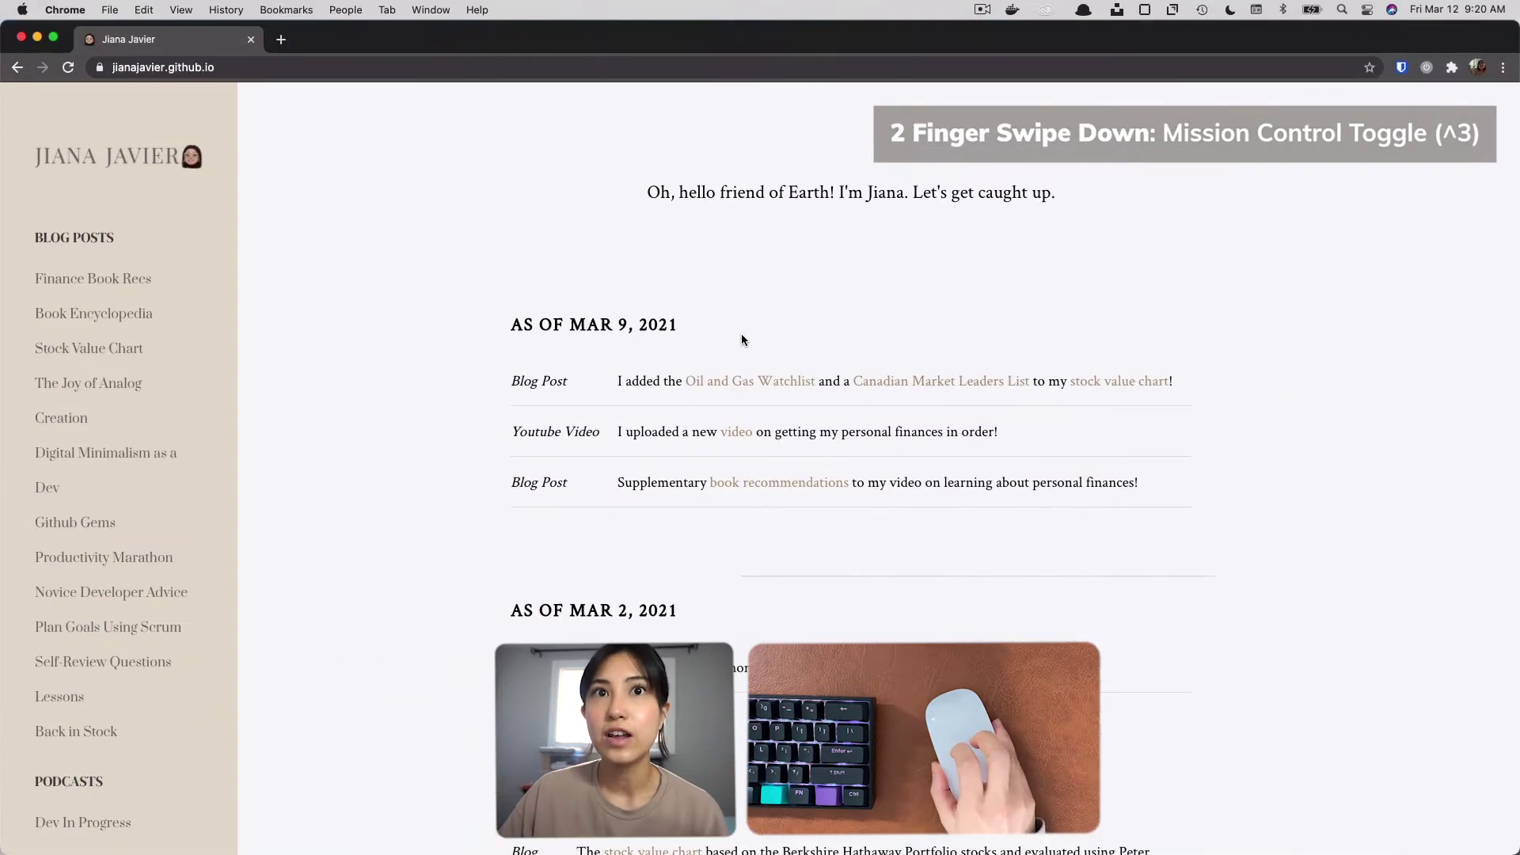
key("ctrl+3")
left_click(996, 467)
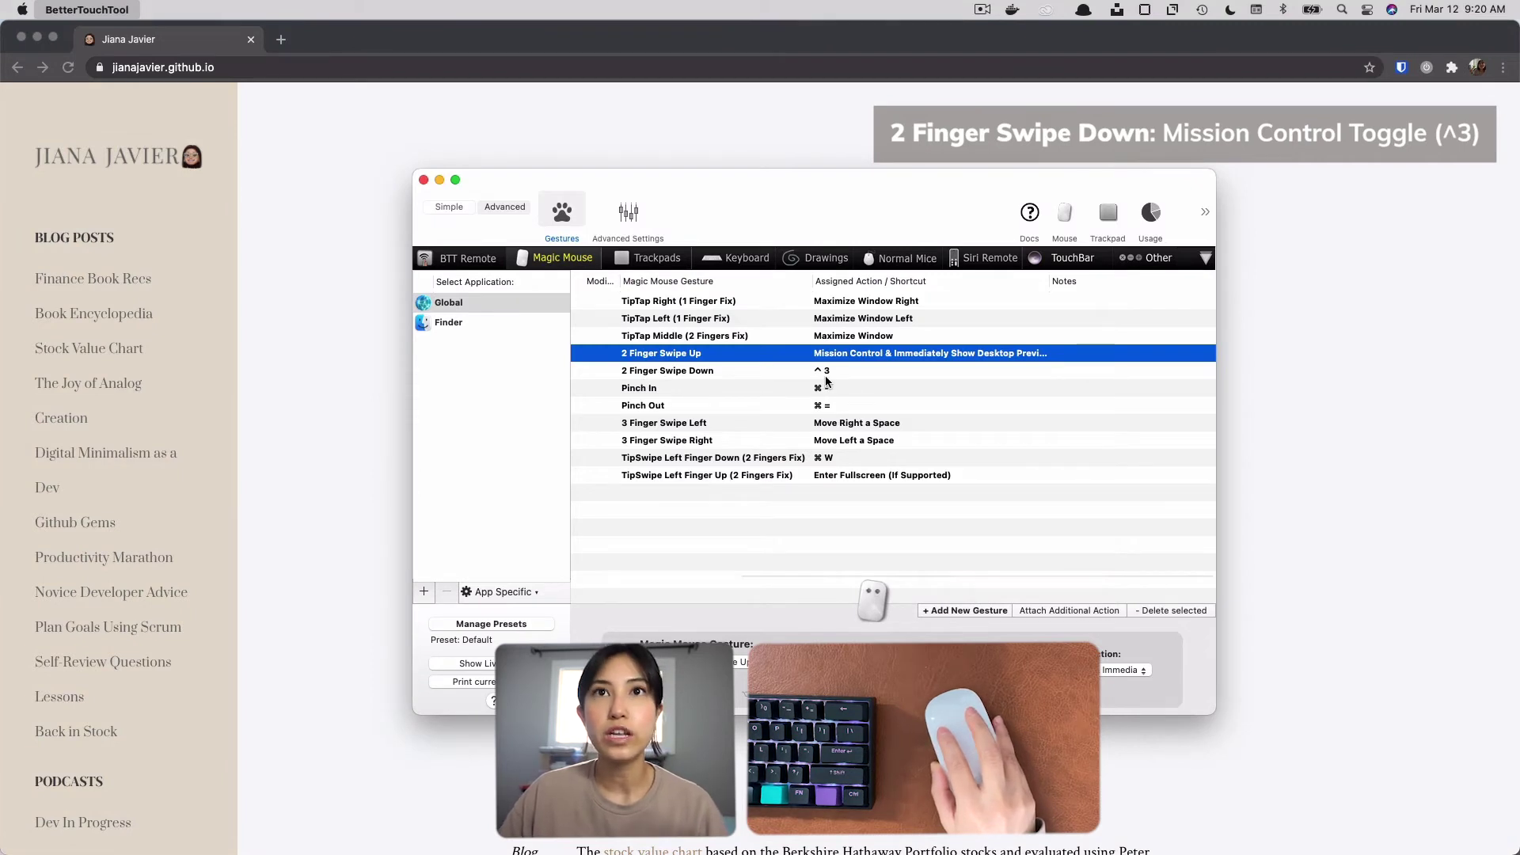
Toggle Mission Control on and off several times to test the 2 Finger Swipe Down gesture assigned to ^3.
key("ctrl+3")
key("ctrl+3")
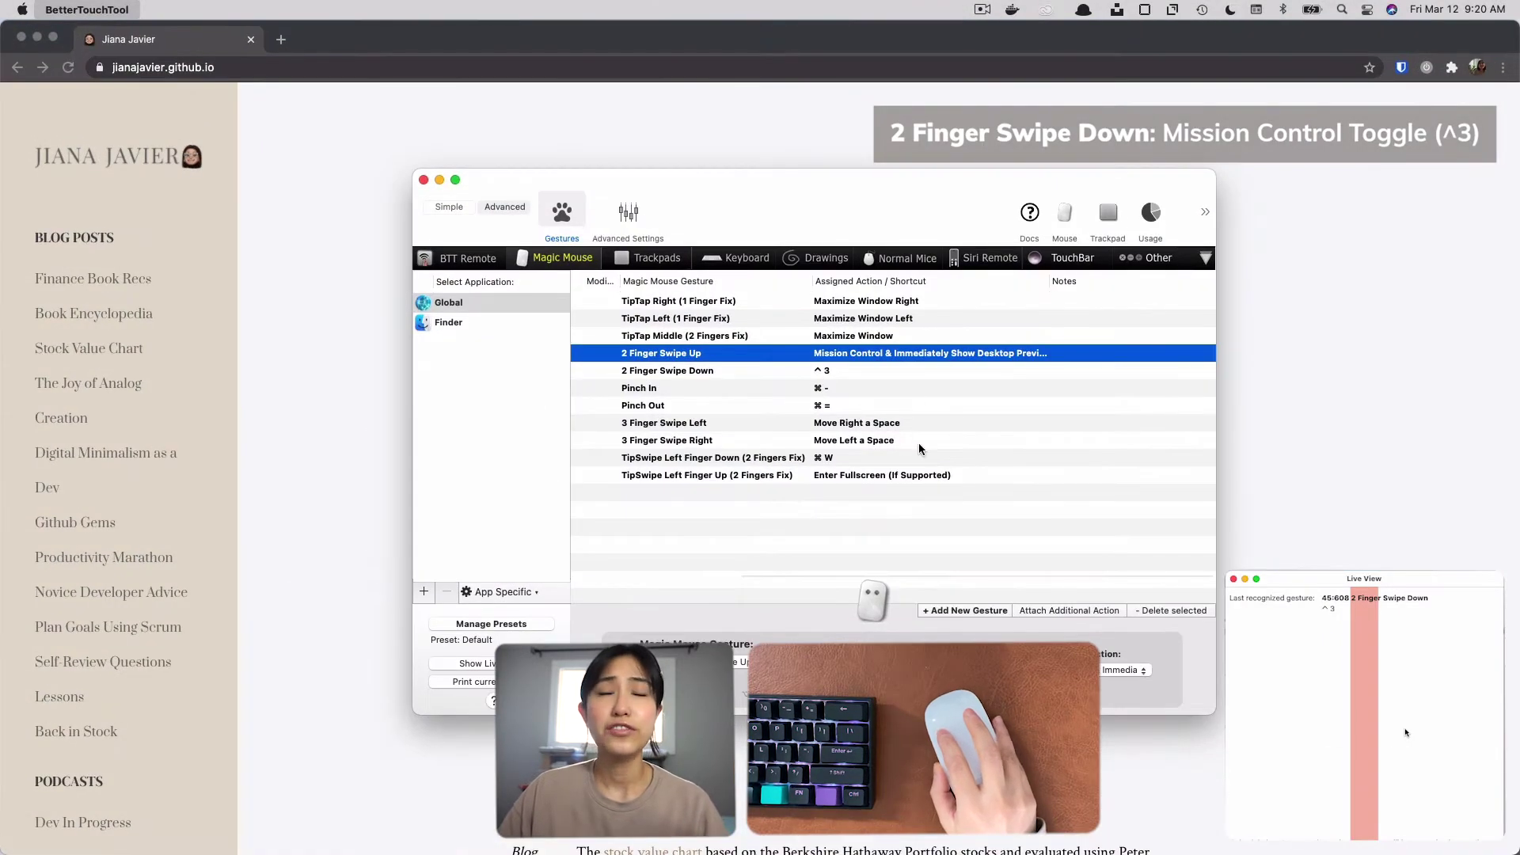
key("ctrl+3")
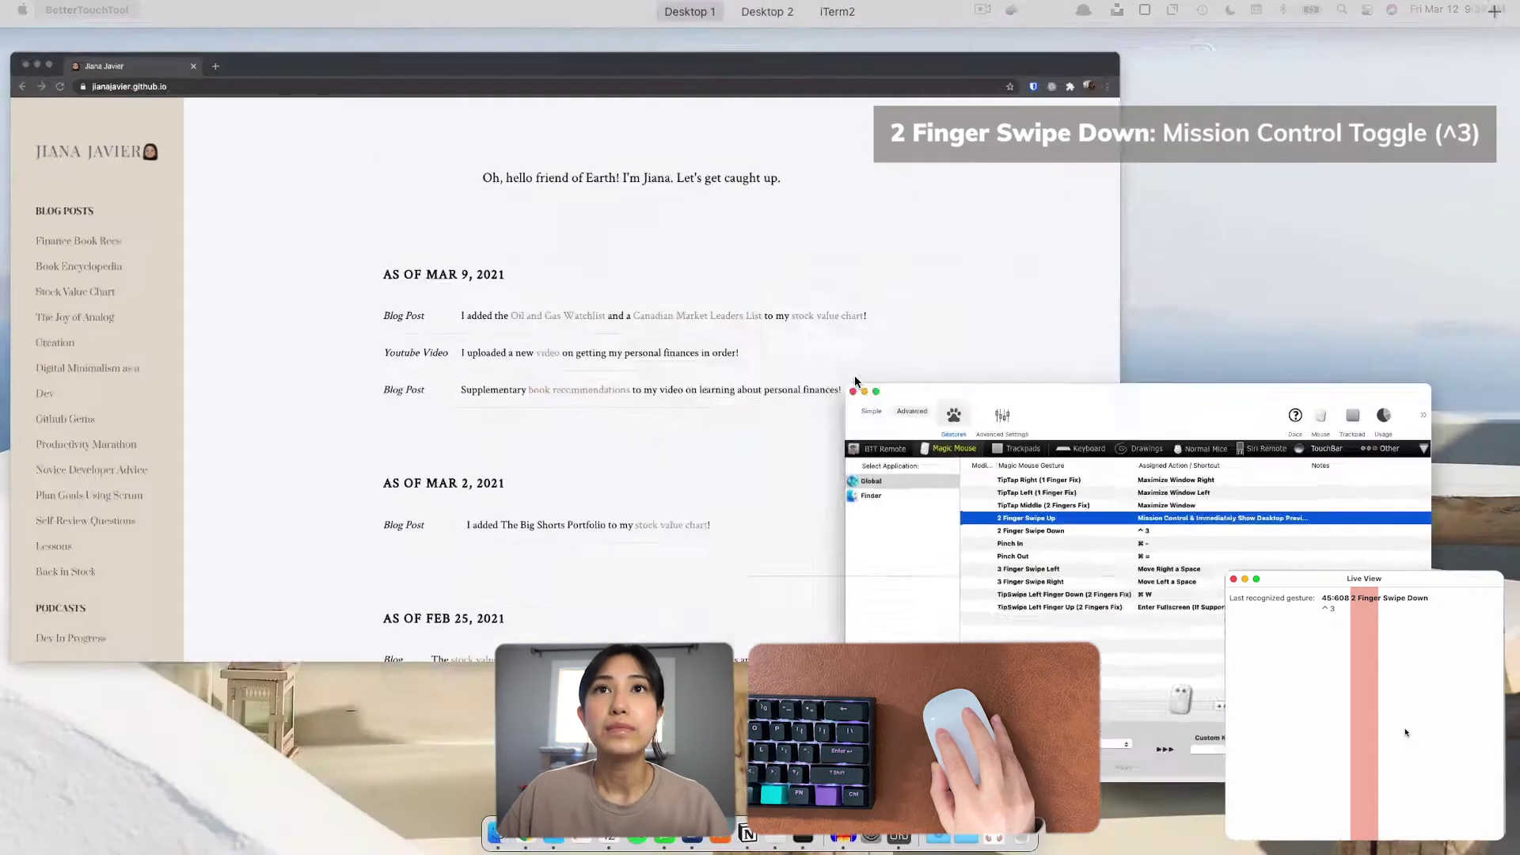
key("ctrl+3")
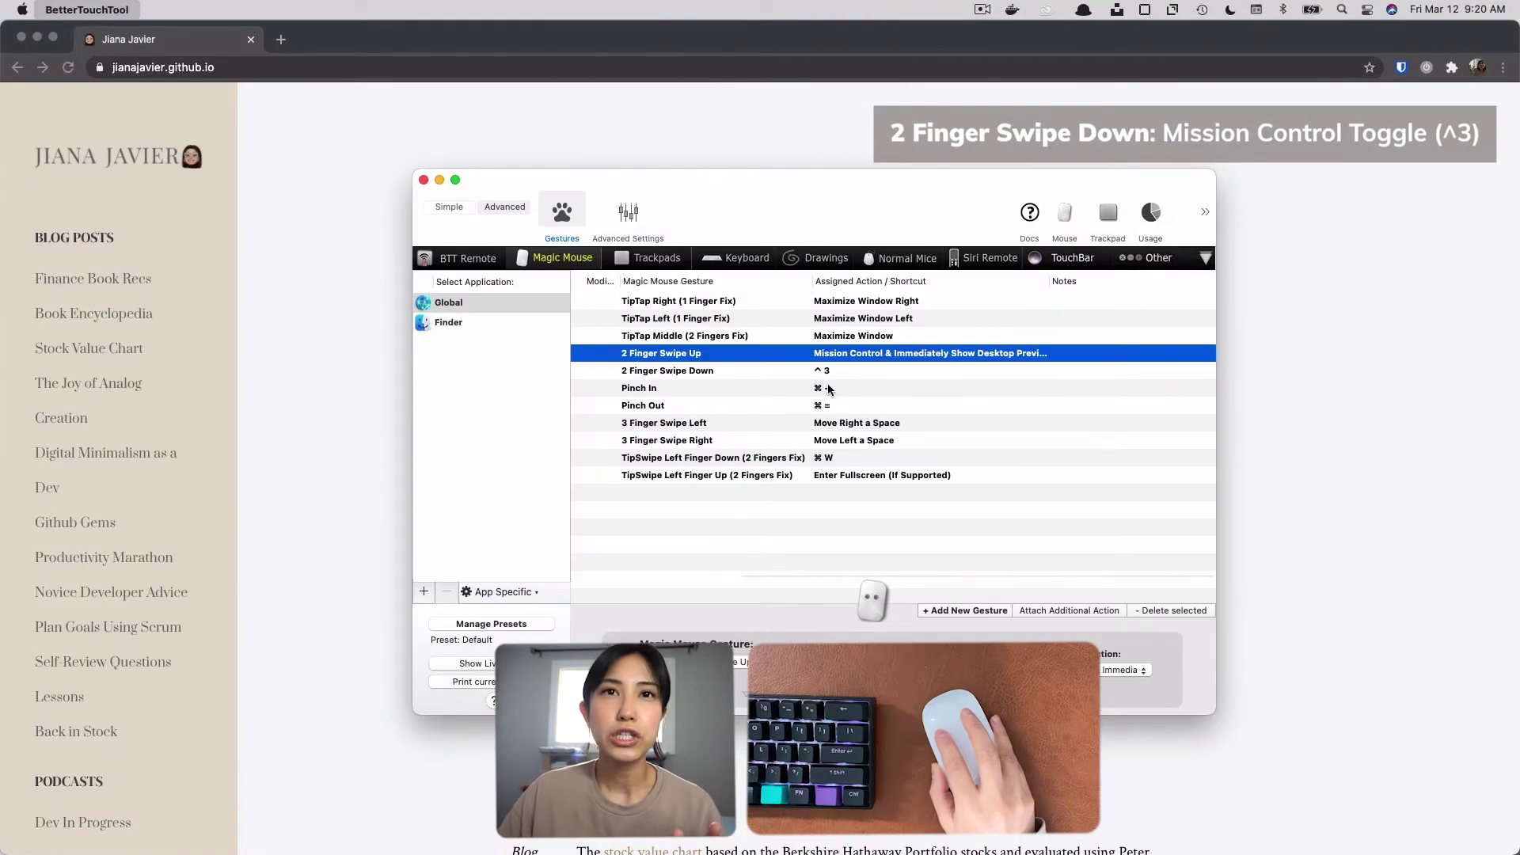
key("ctrl+3")
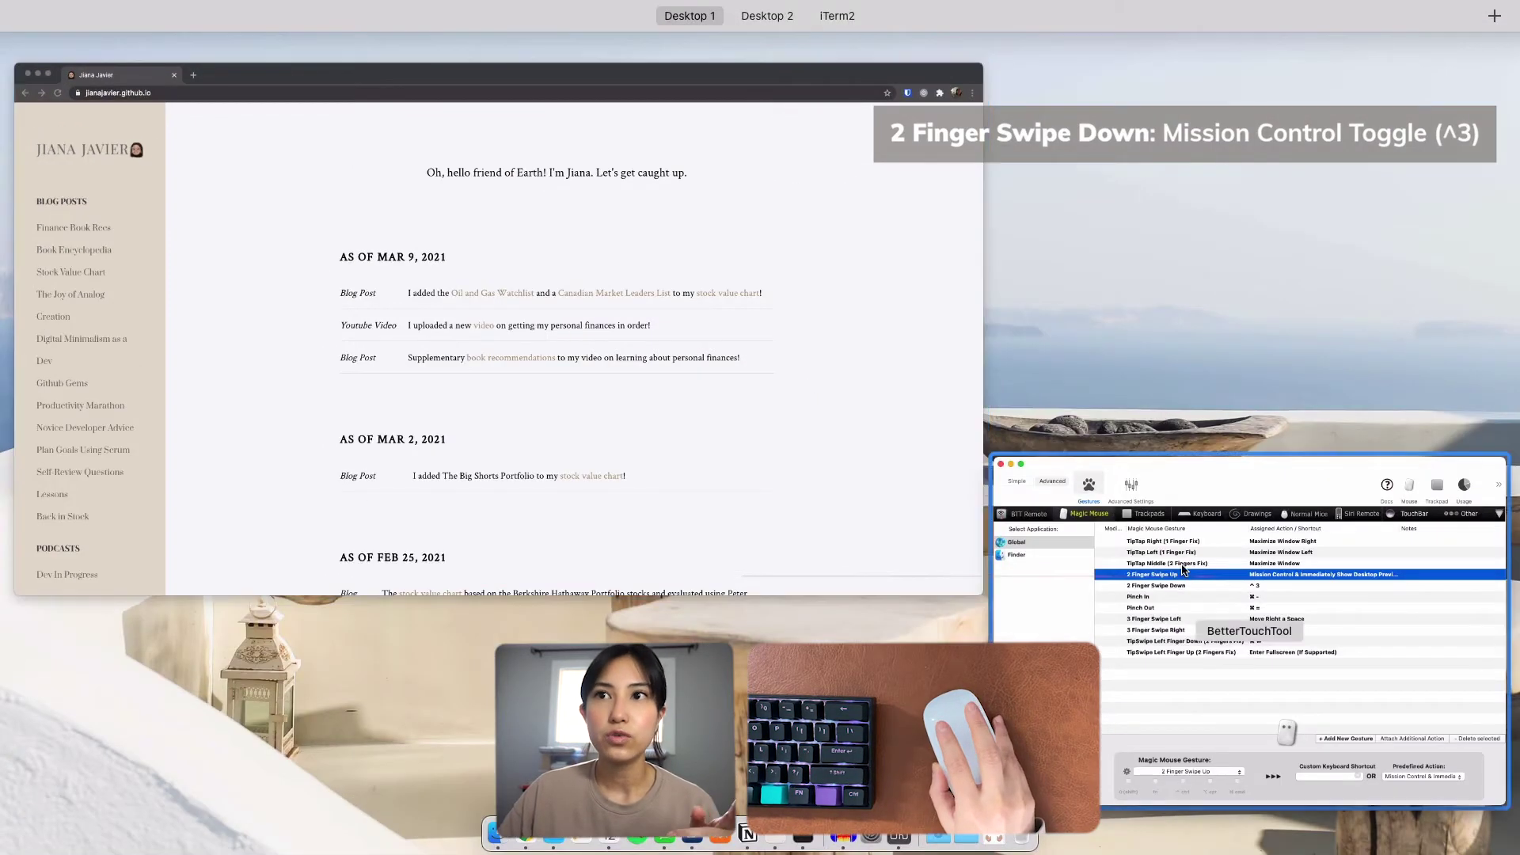
key("ctrl+3")
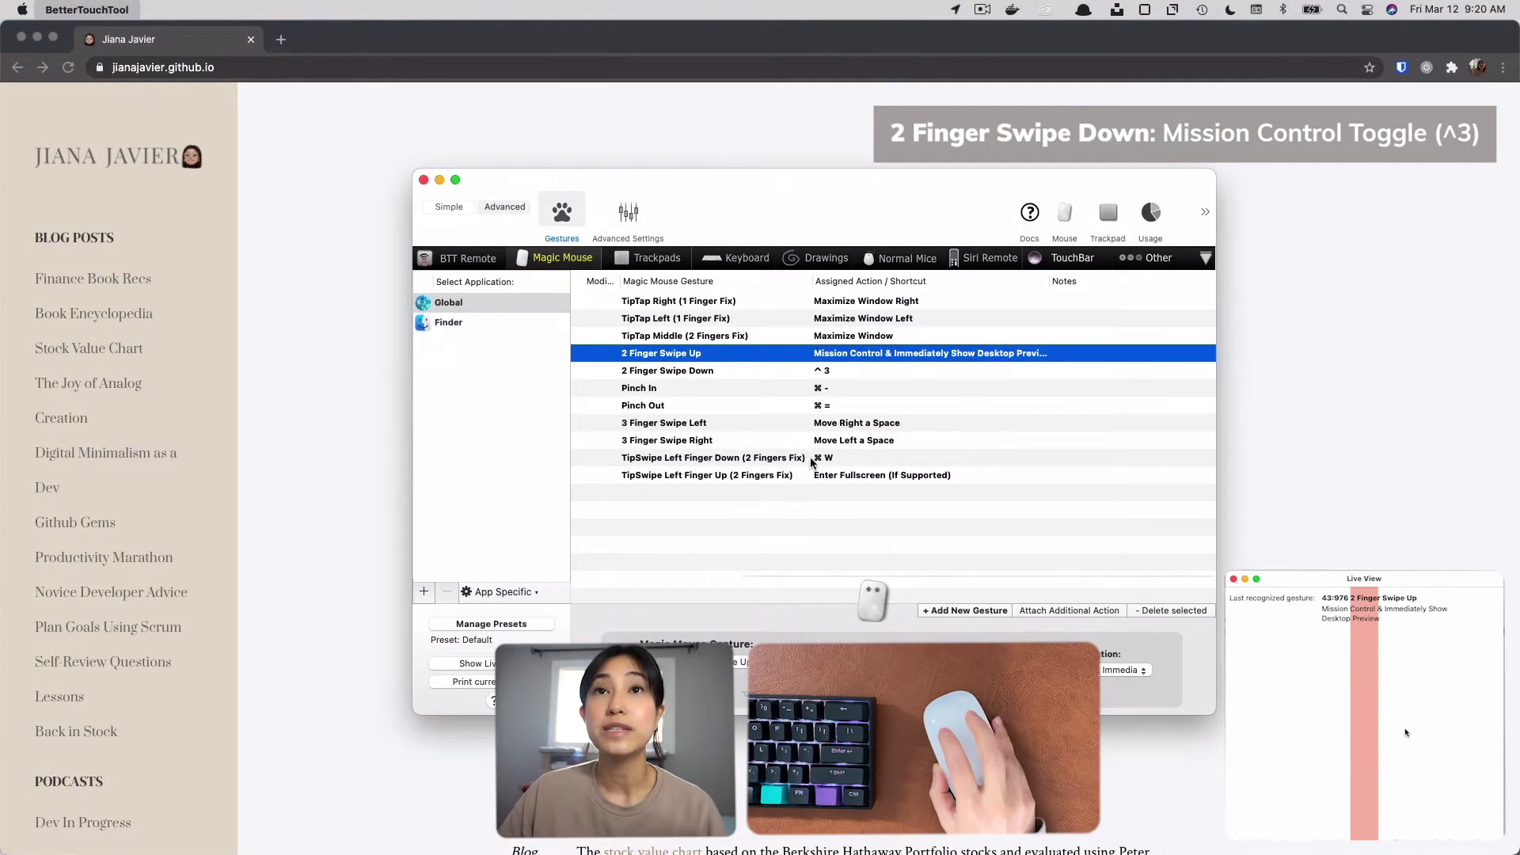
Select the Pinch In gesture assigned to ⌘ - in the Magic Mouse gesture list.
scroll(815, 453, "down", 3)
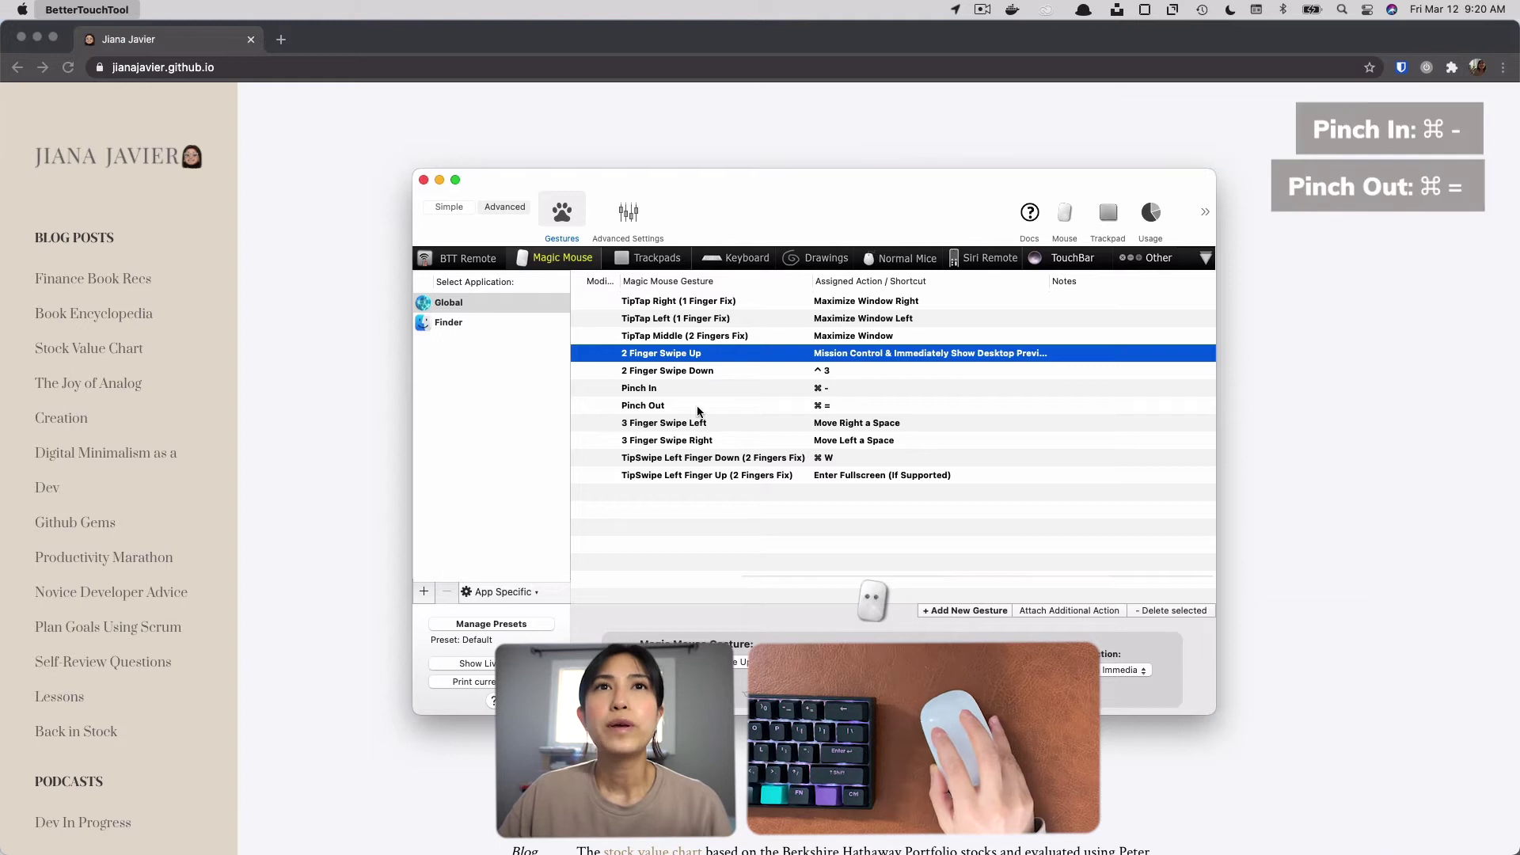
left_click(859, 394)
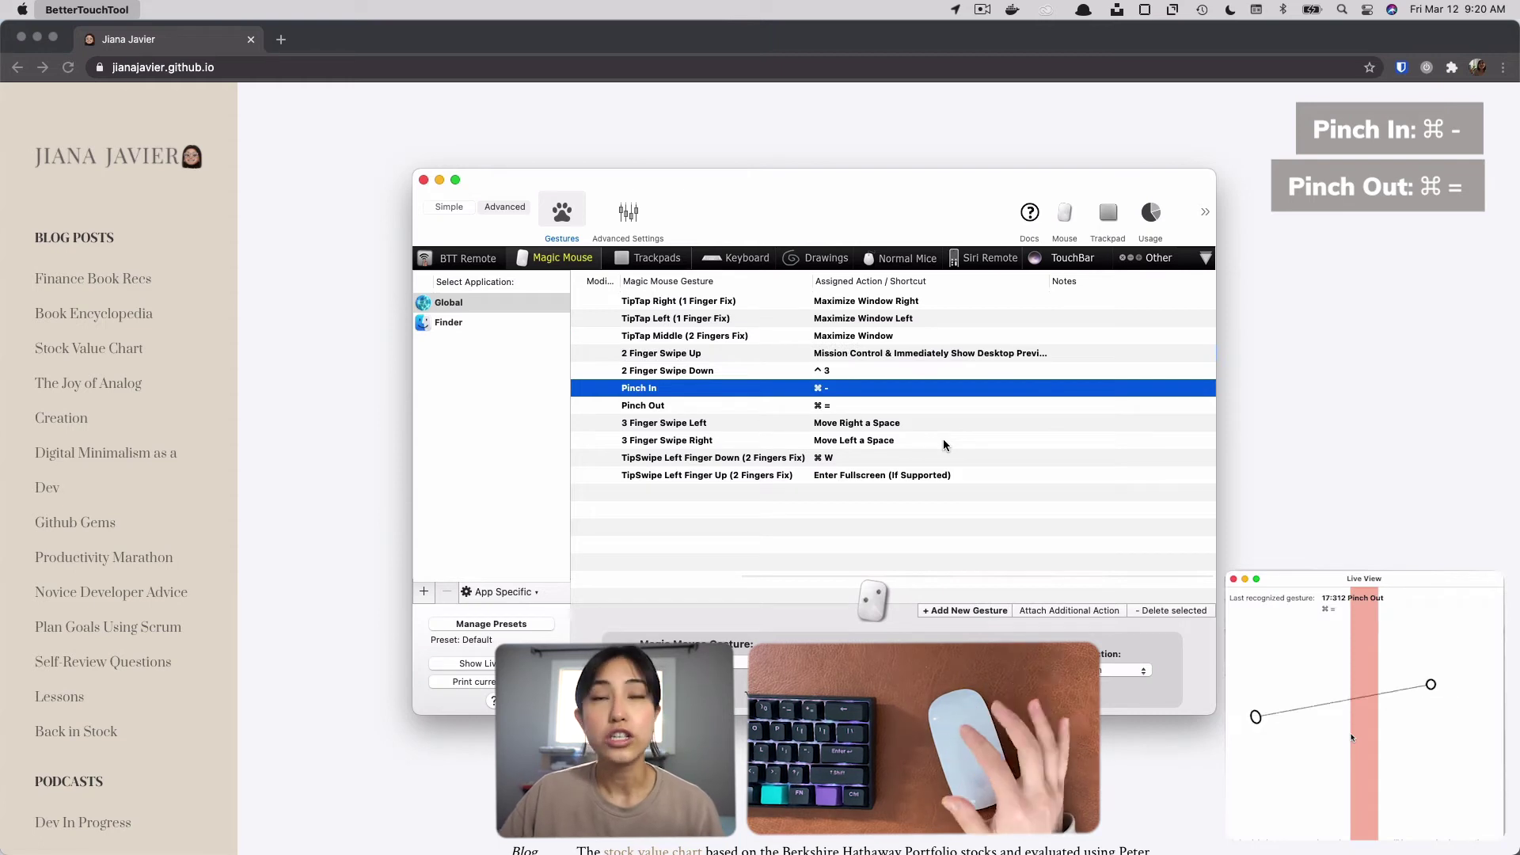
Switch to Chrome and test the ⌘ - and ⌘ = shortcuts by zooming the blog page to 90% and back to 100%.
key("super+minus")
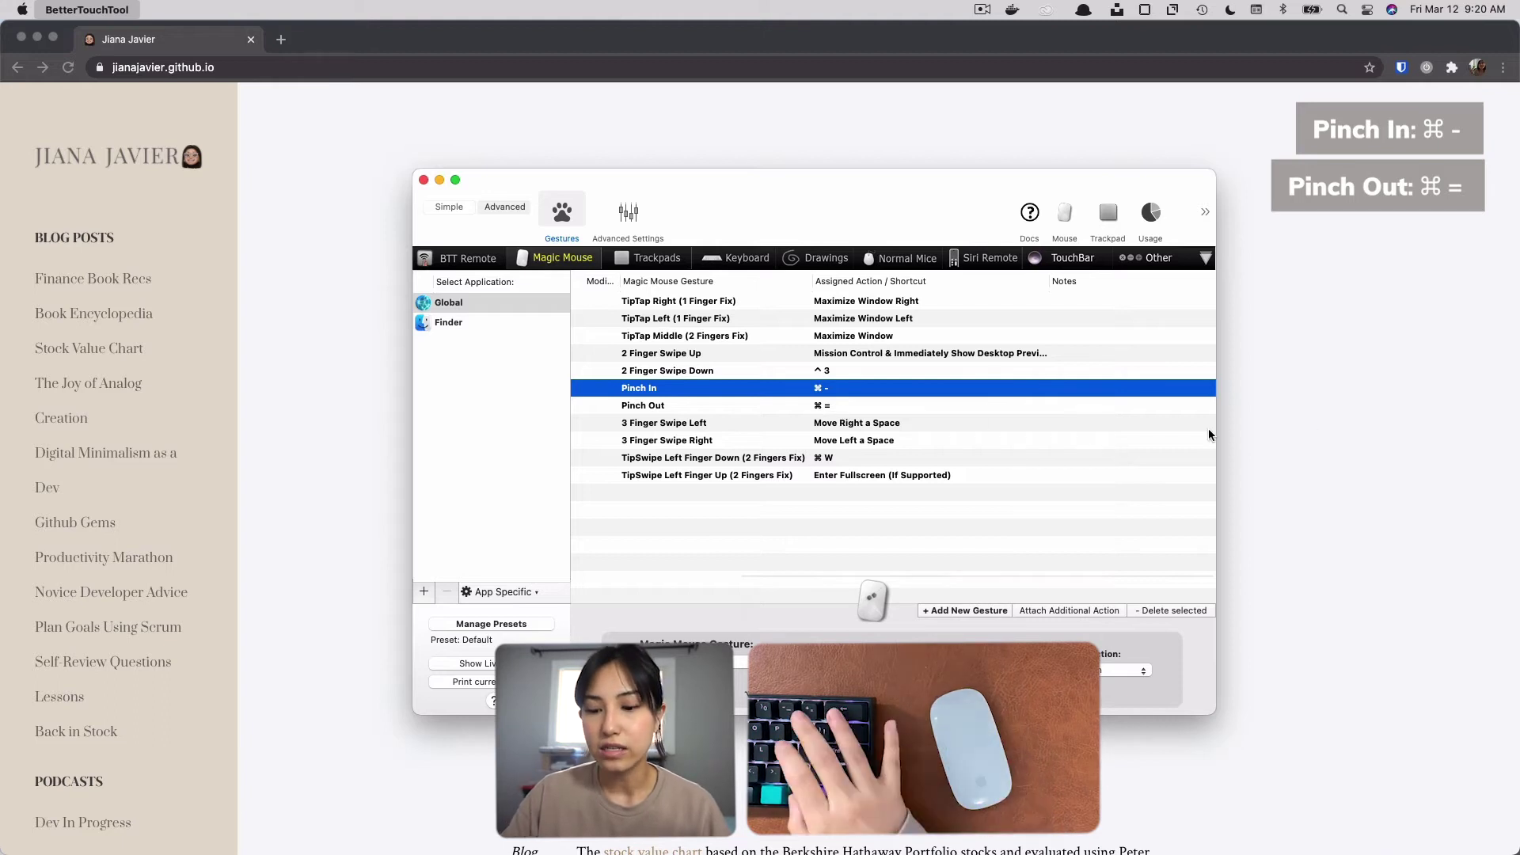
left_click(1284, 437)
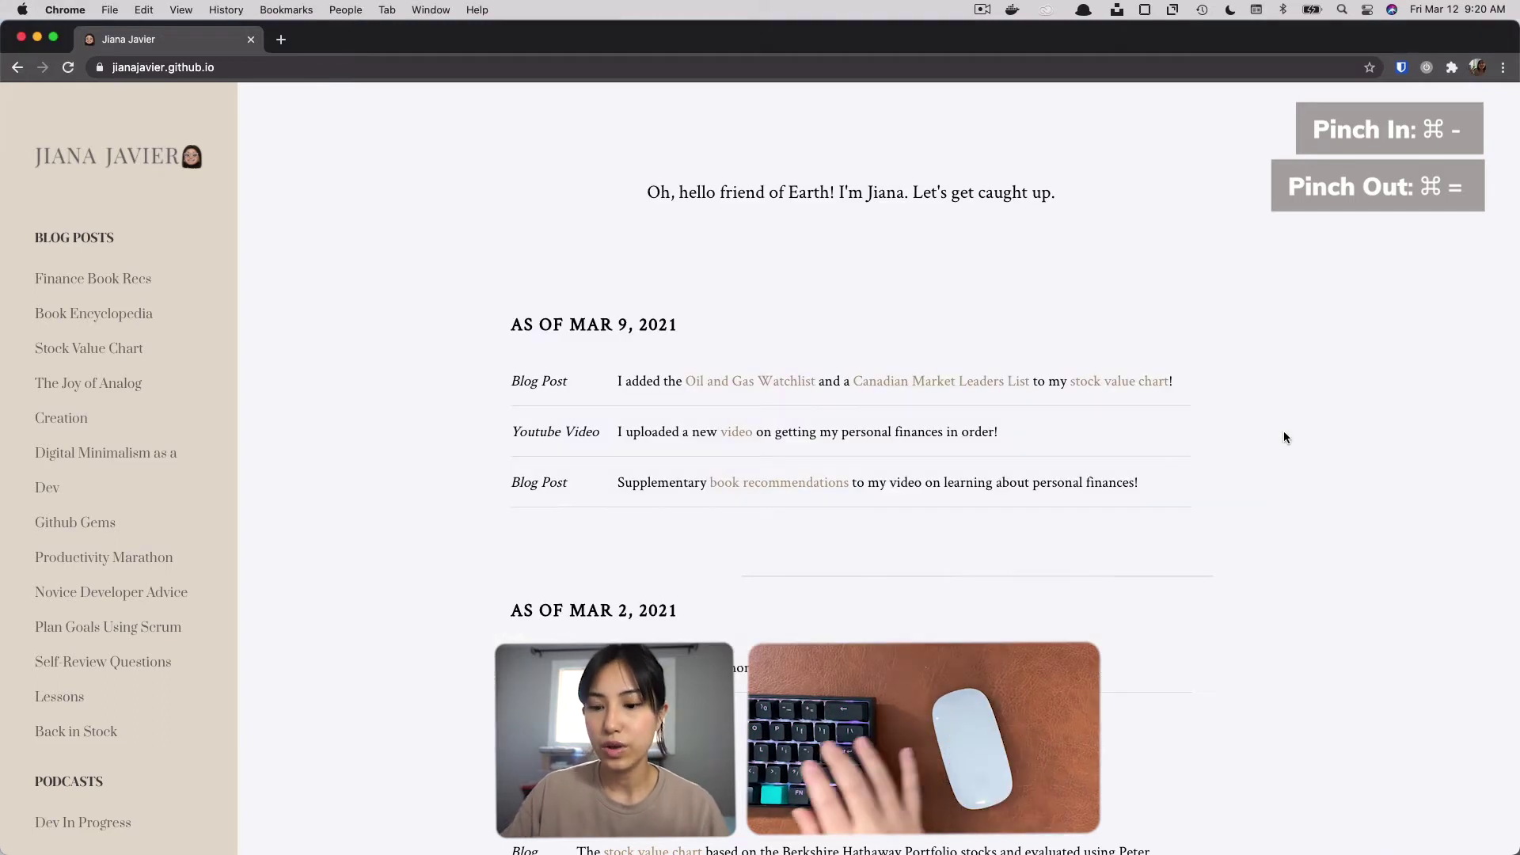
key("super+minus")
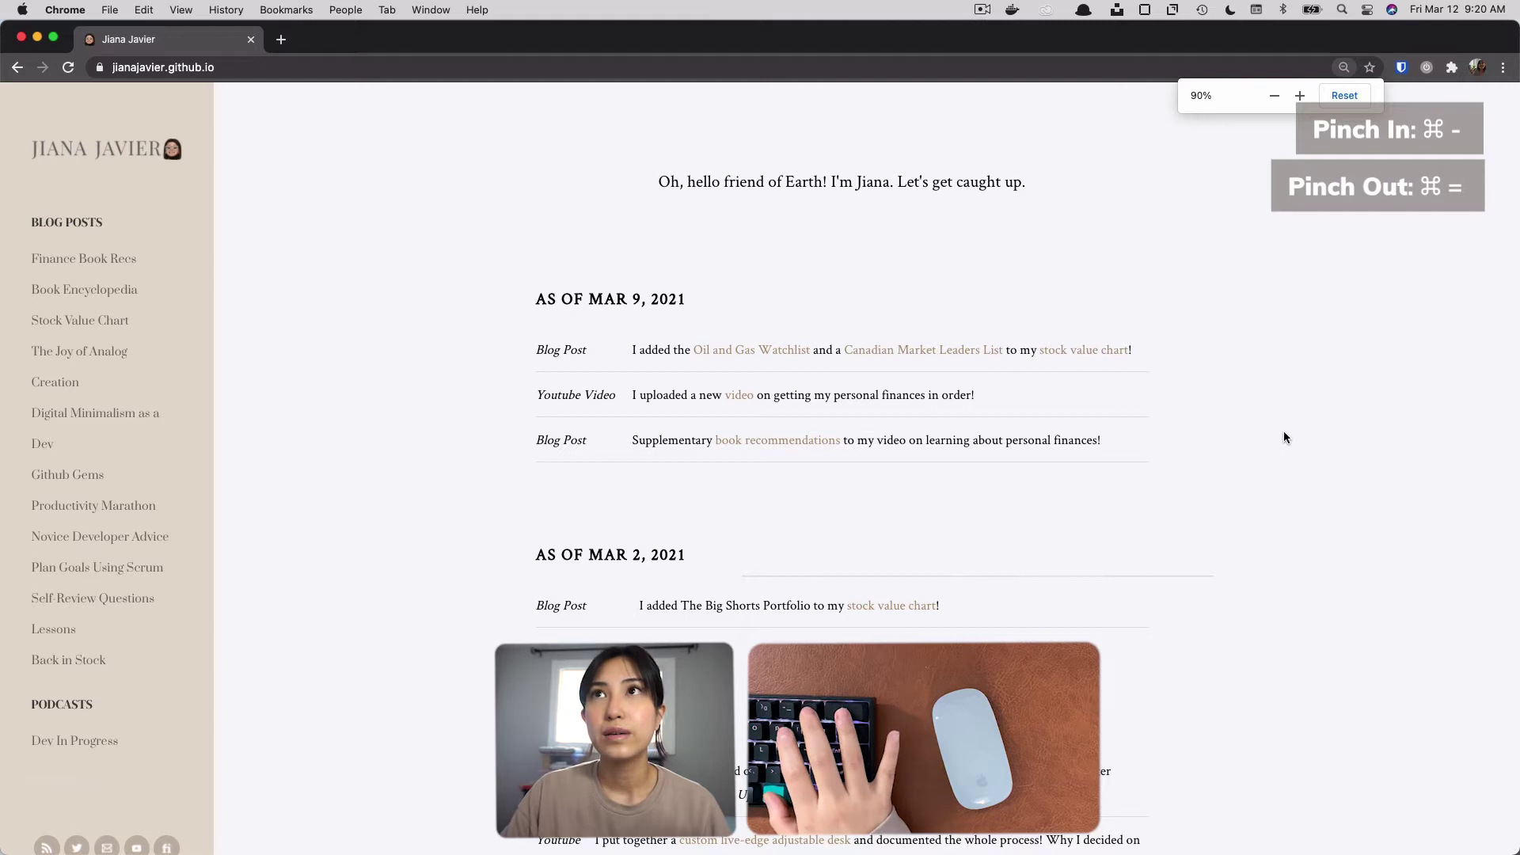
key("super+equal")
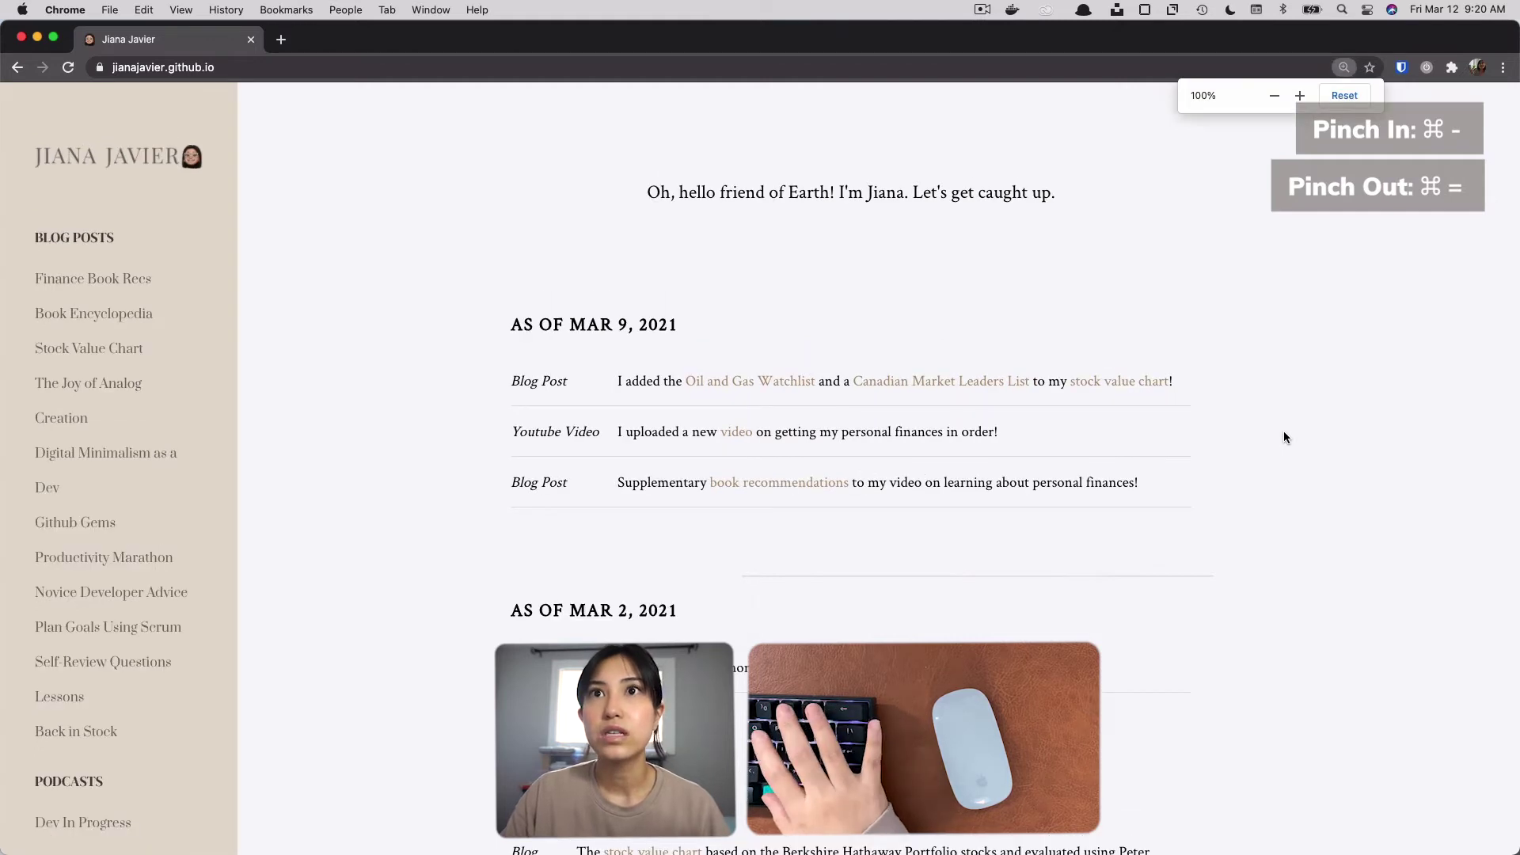
key("super+equal")
key("super+minus")
key("super+minus")
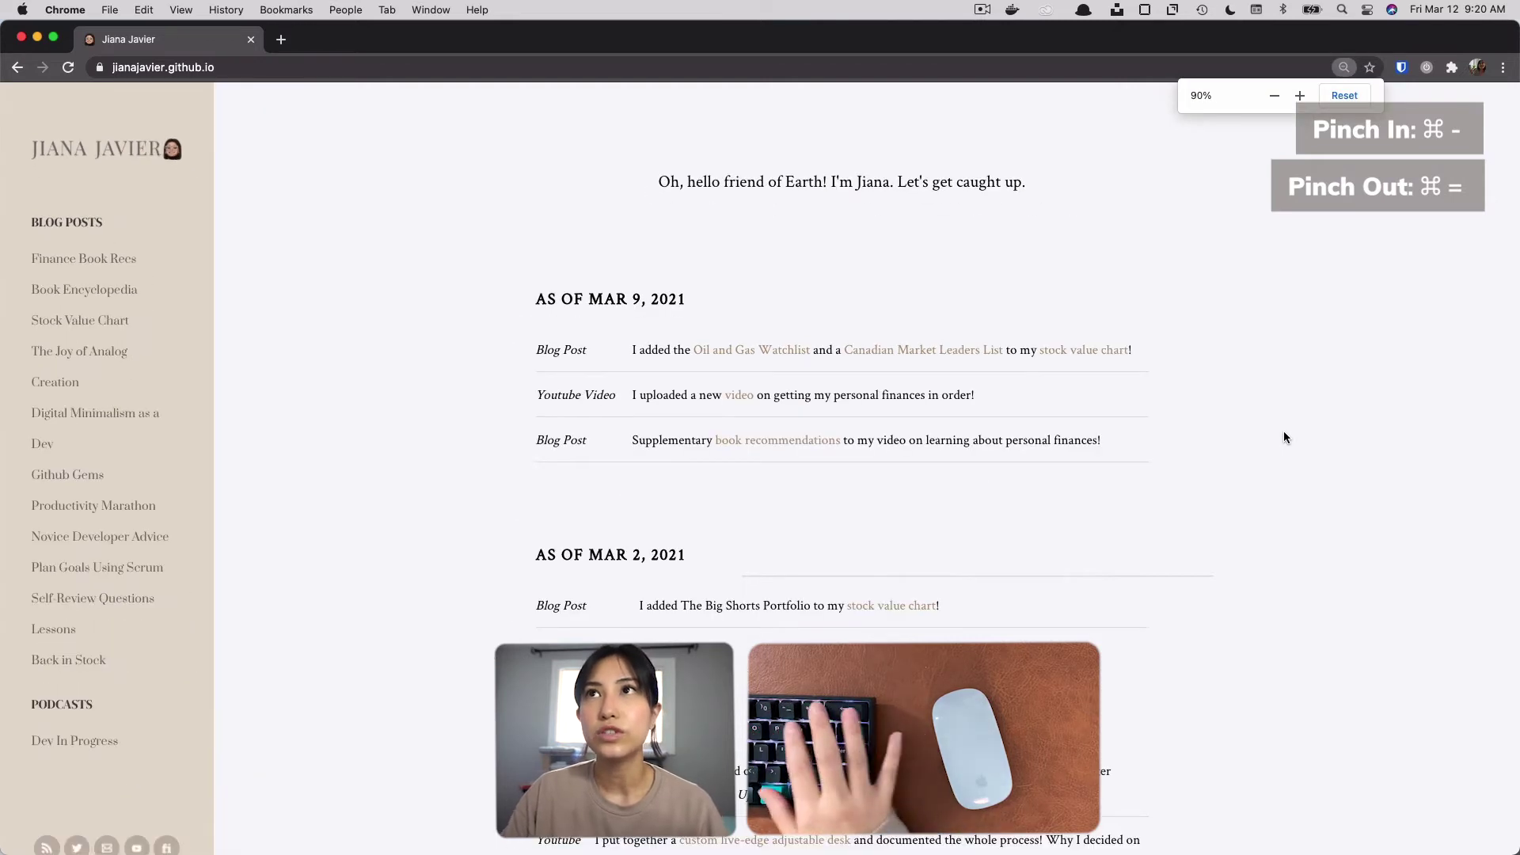
key("super+equal")
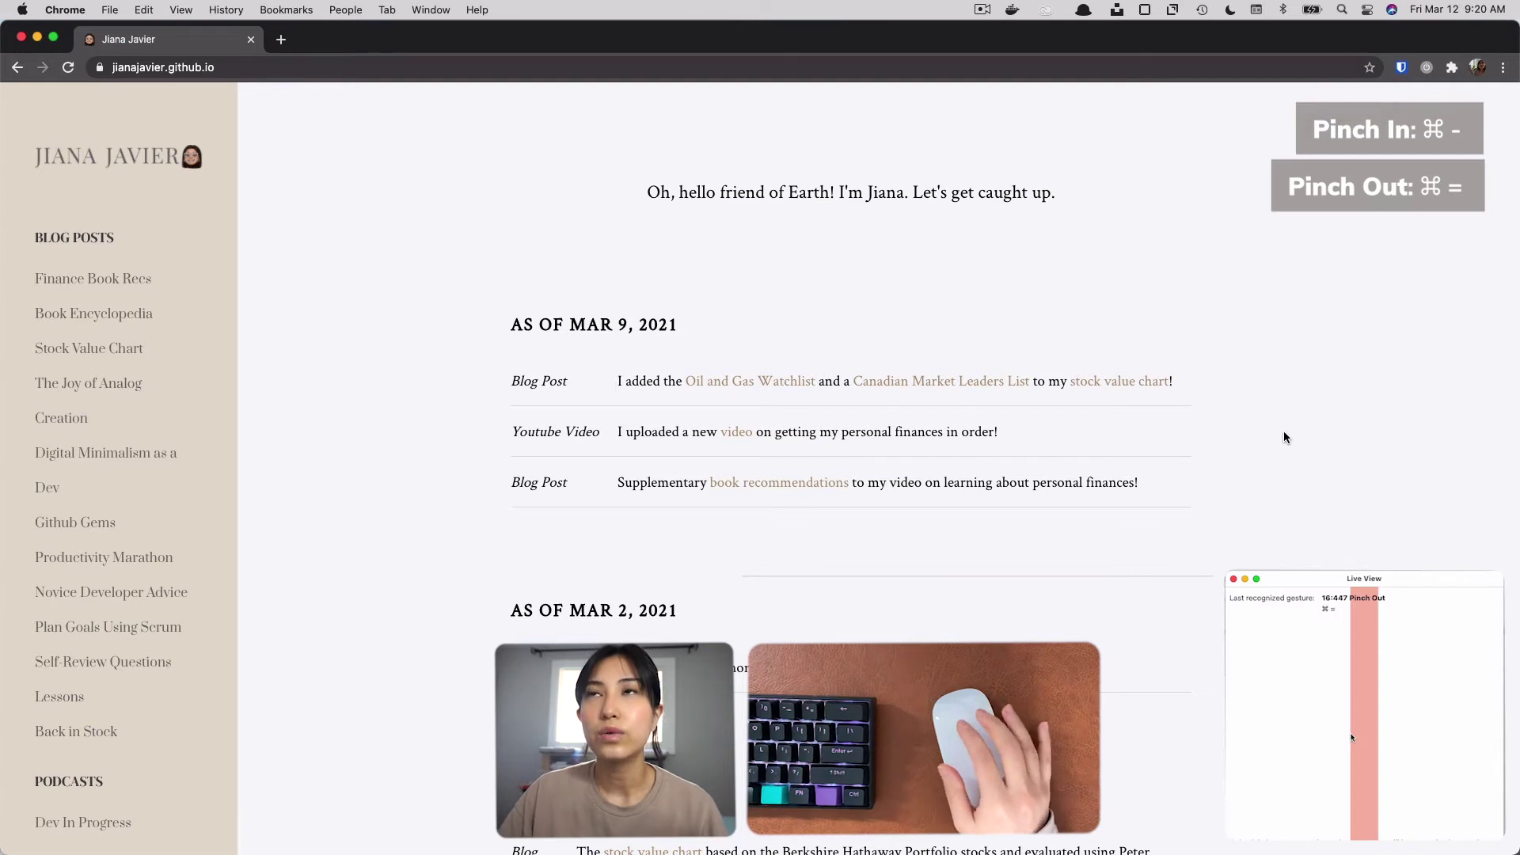
Test the Pinch Out and Pinch In gestures by zooming the blog page to 150% and back to 100%.
key("super+equal")
key("super+equal")
key("super+equal")
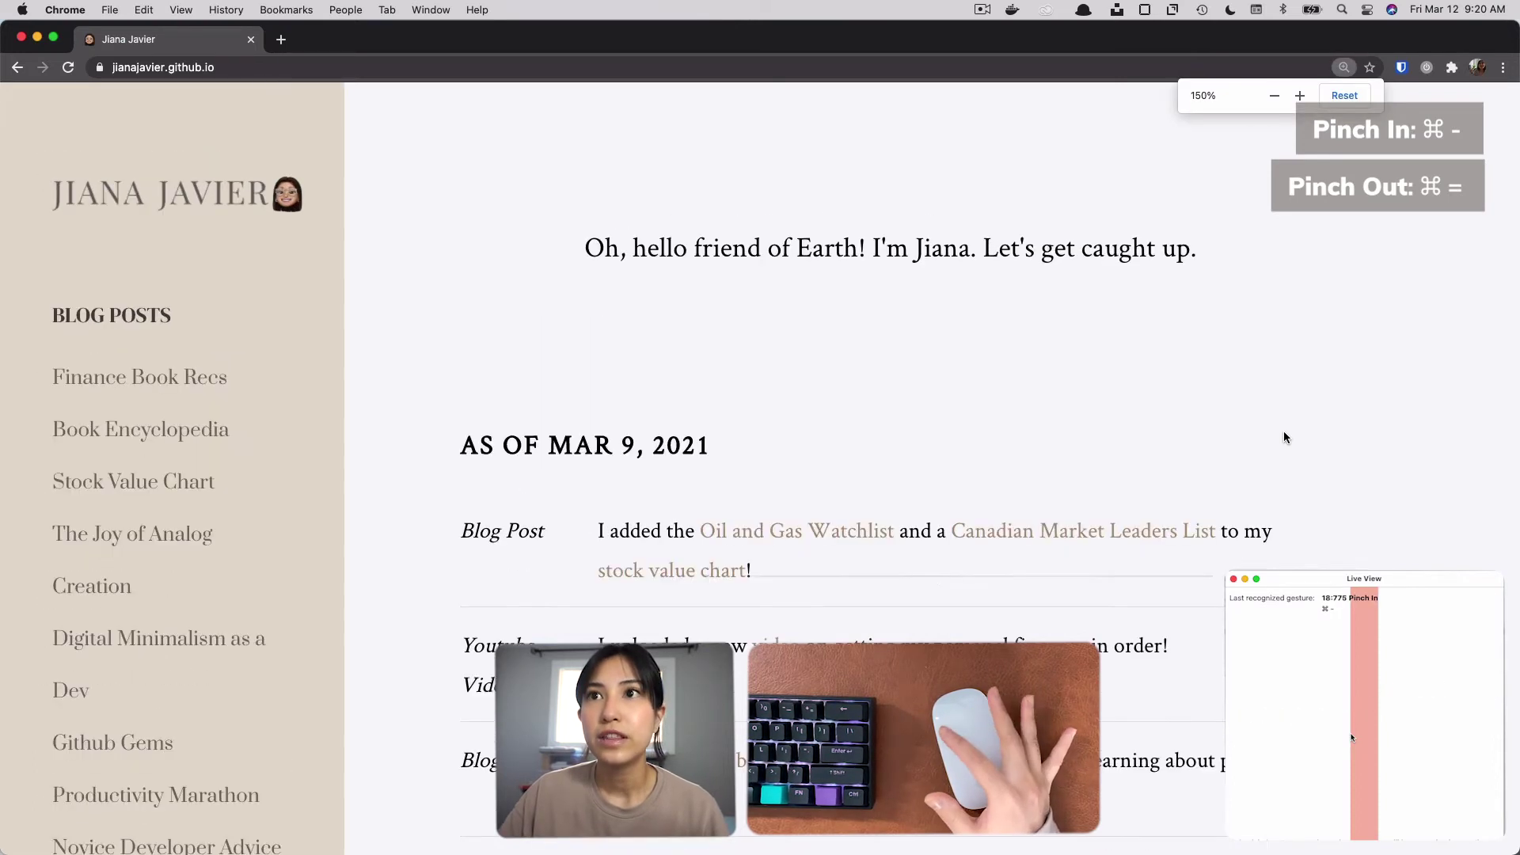
key("super+minus")
key("super+minus")
key("super+minus")
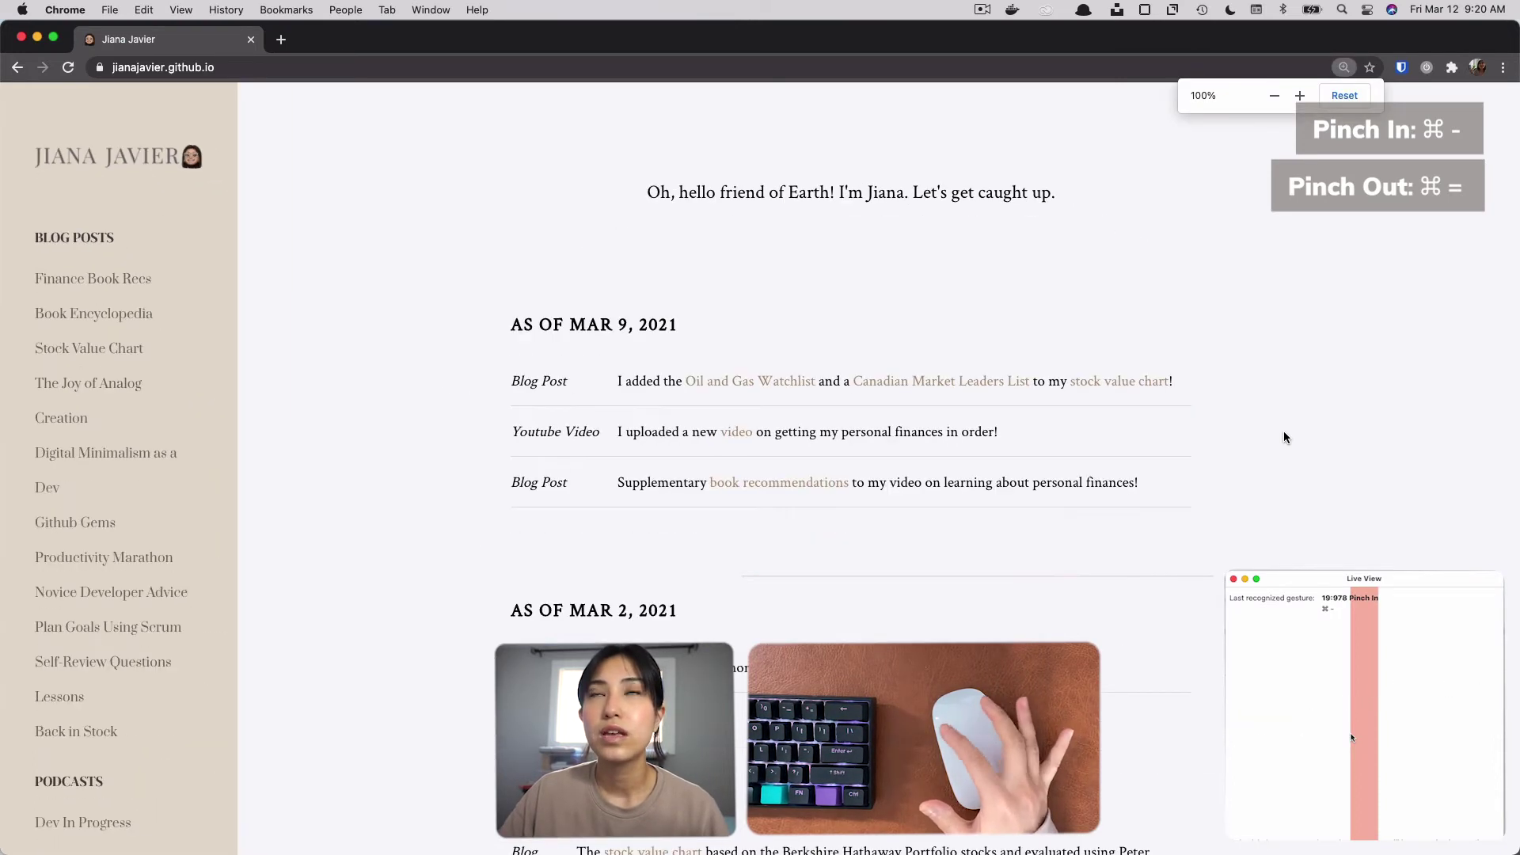
key("super+minus")
key("super+equal")
Return to BetterTouchTool and test the 3 Finger Swipe gestures by moving to the GitHub repository space and back.
mouse_move(747, 839)
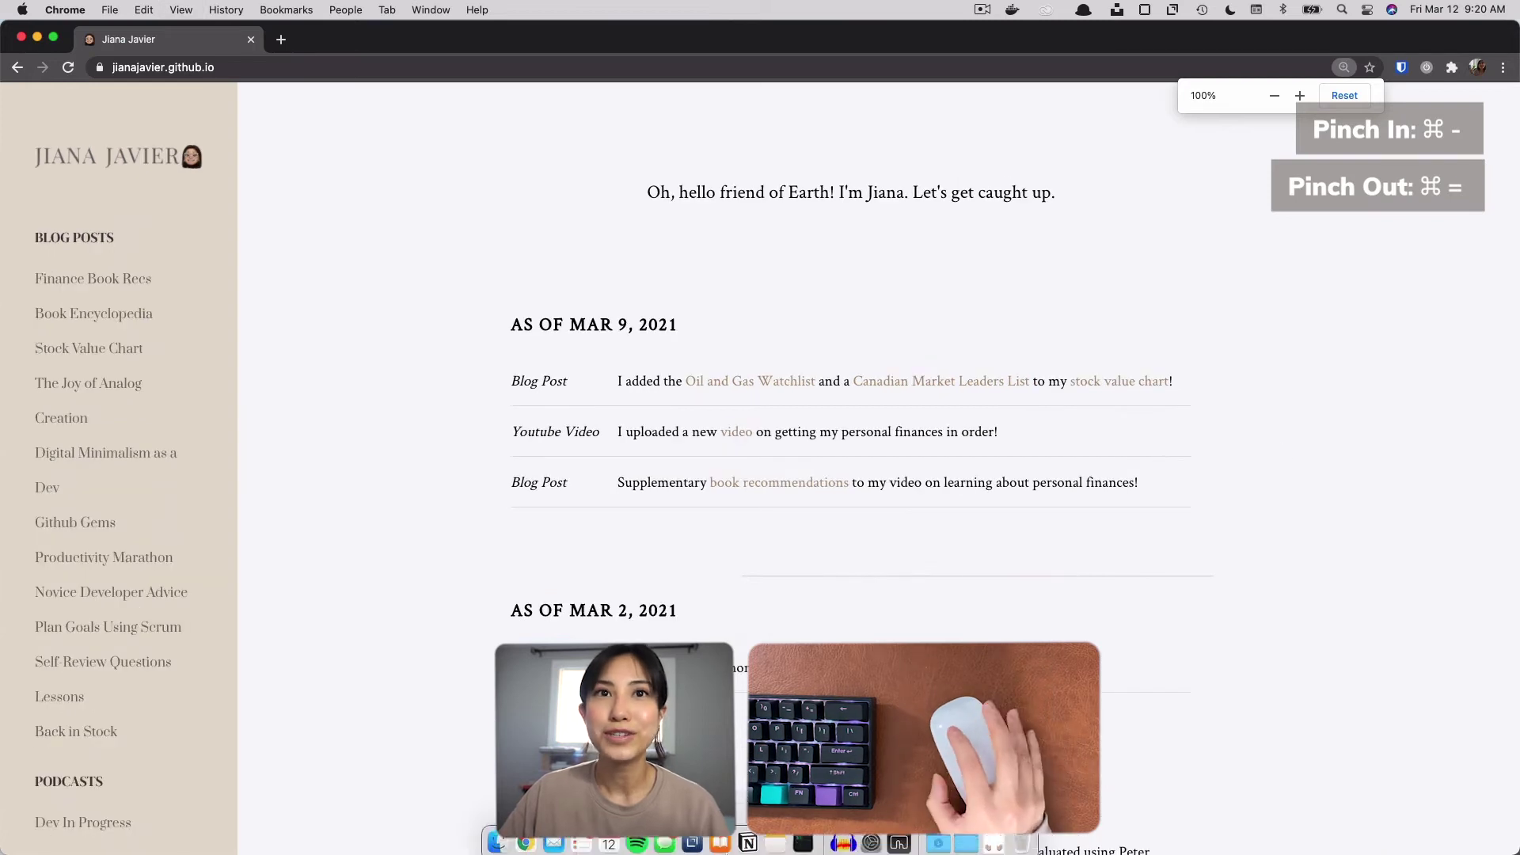
left_click(908, 837)
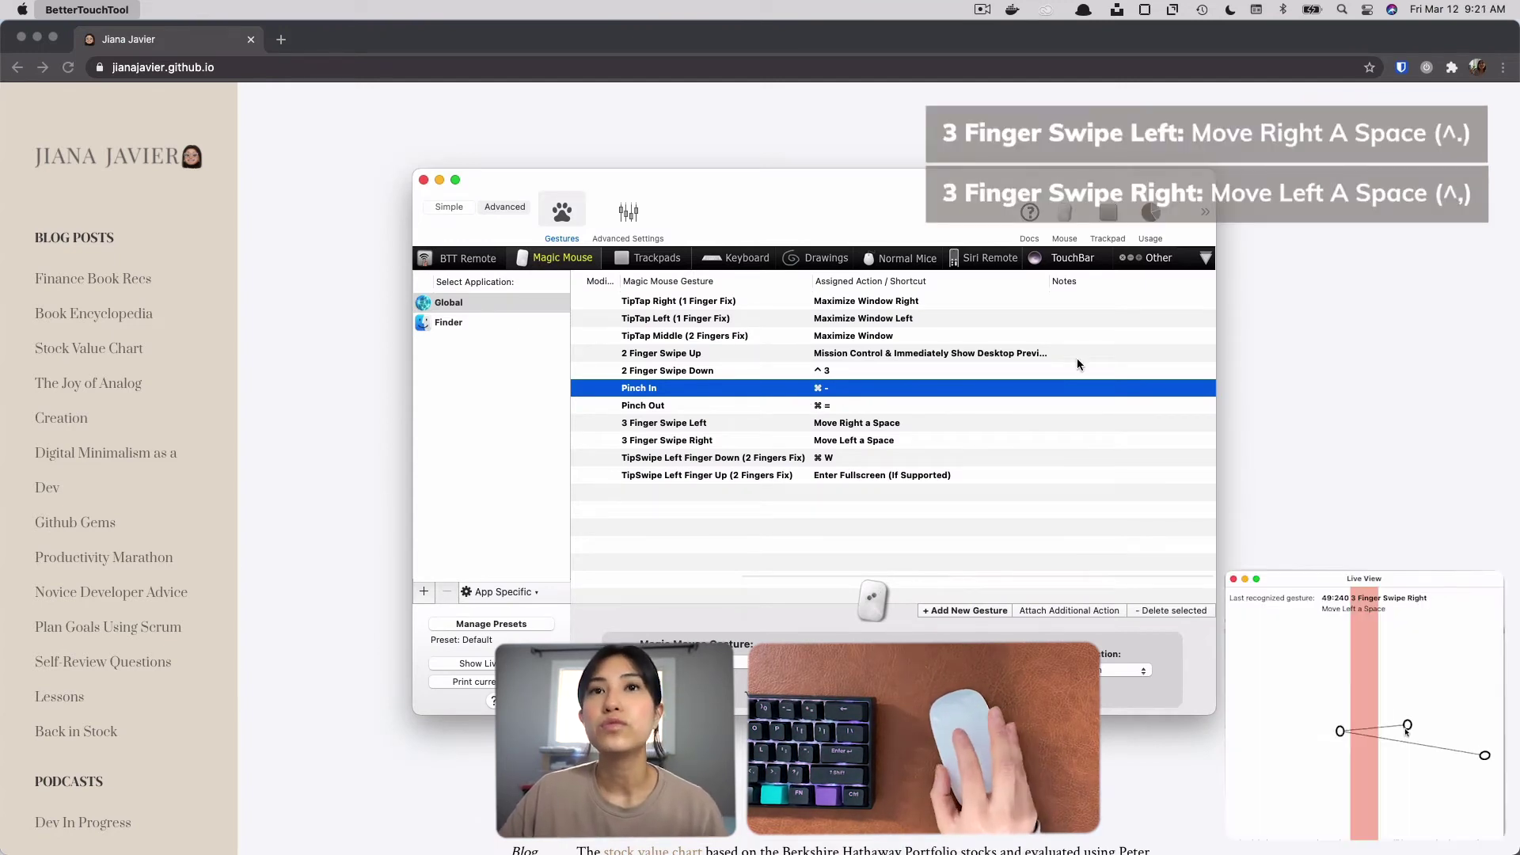
key("ctrl+3")
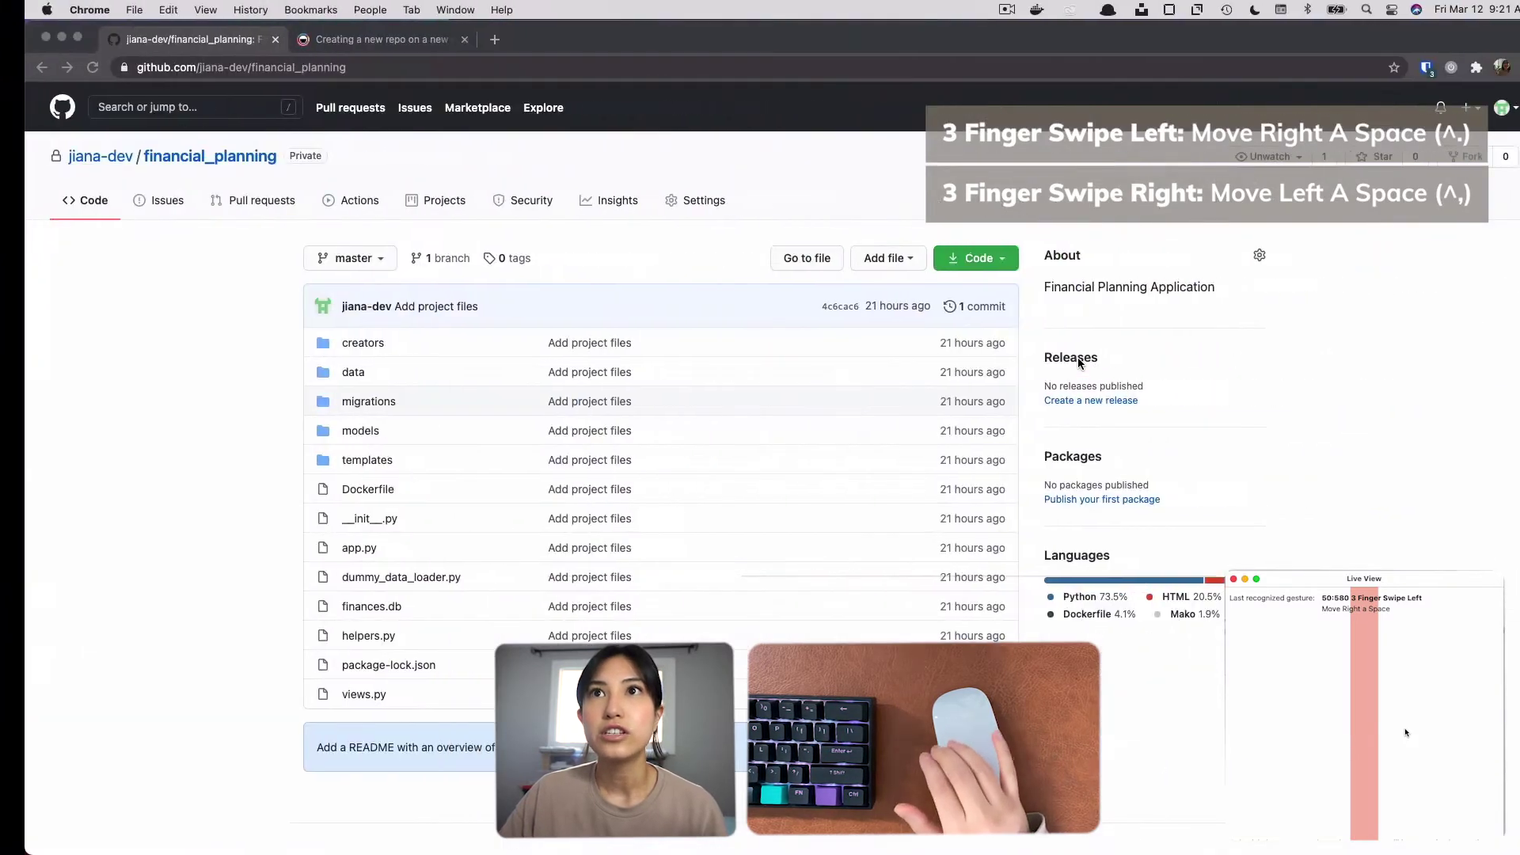
key("ctrl+comma")
key("ctrl+comma")
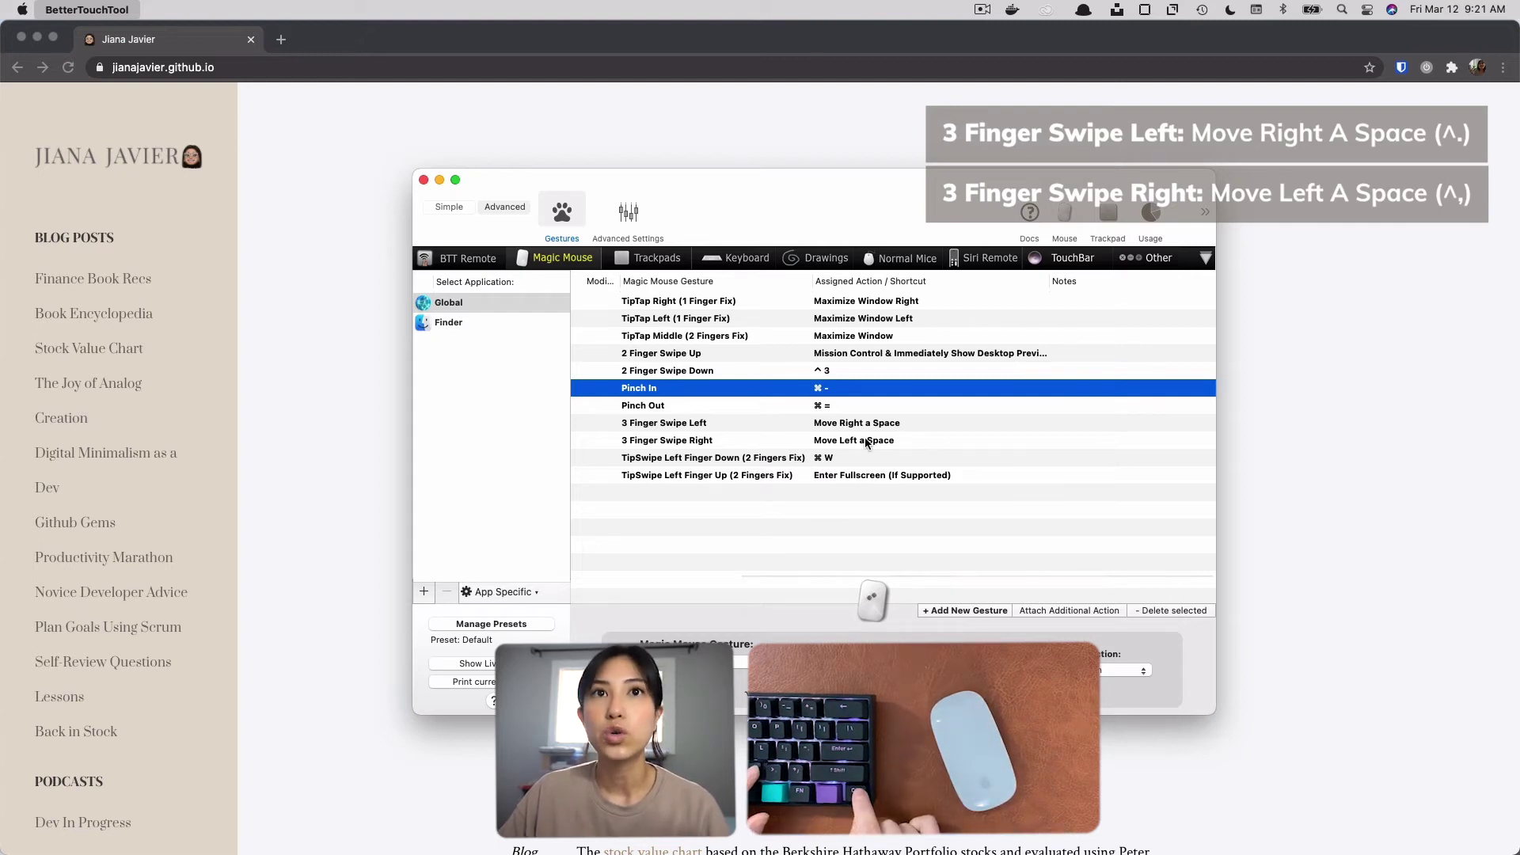
Test the ^. and ^, shortcuts by moving right through the GitHub and terminal spaces and back to BetterTouchTool.
key("ctrl+period")
key("ctrl+comma")
key("ctrl+period")
key("ctrl+period")
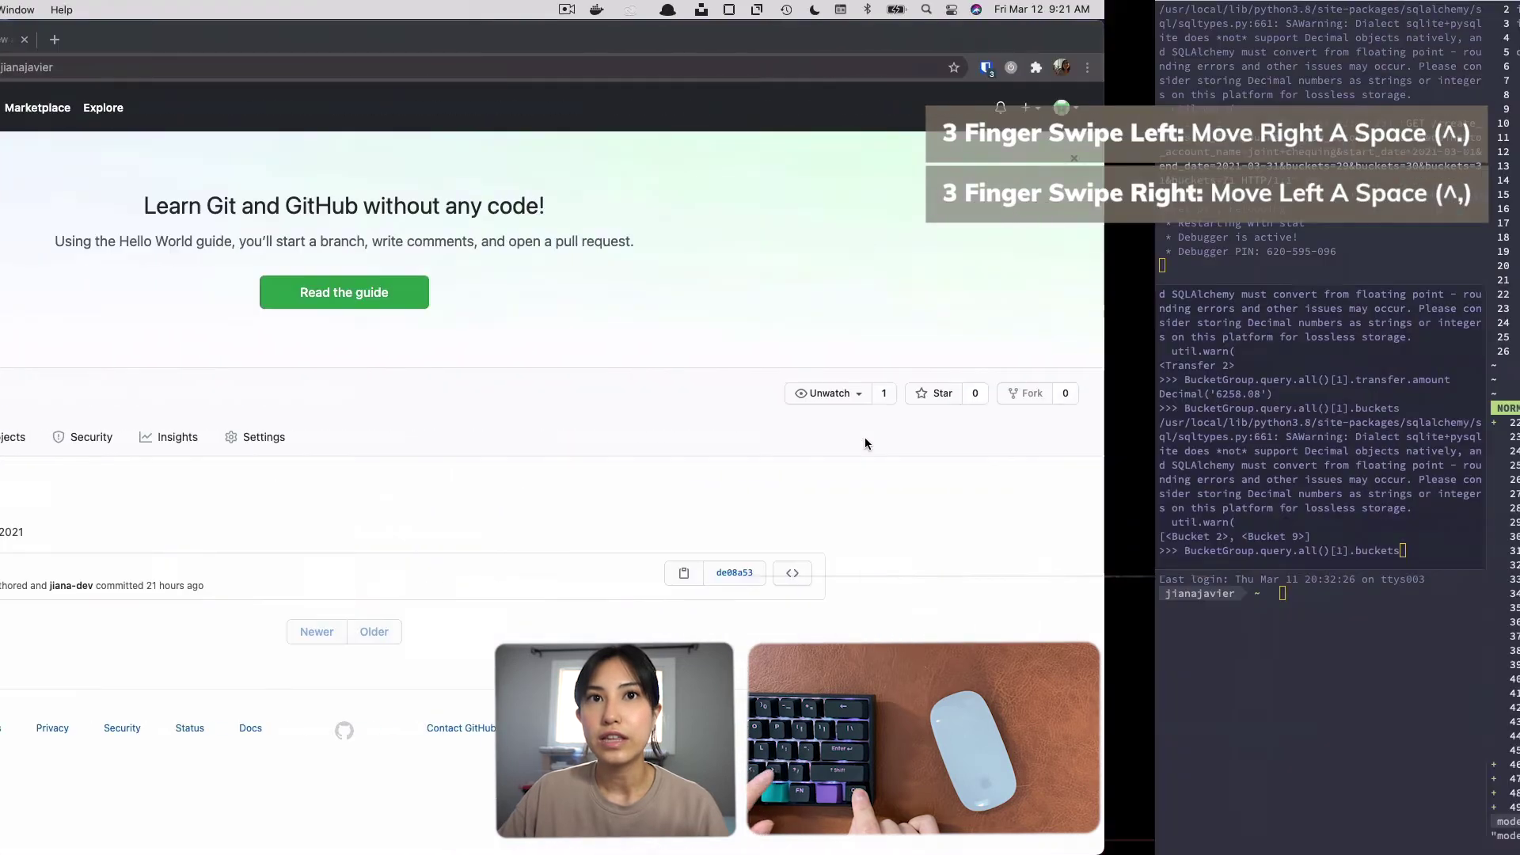
key("ctrl+comma")
key("ctrl+comma")
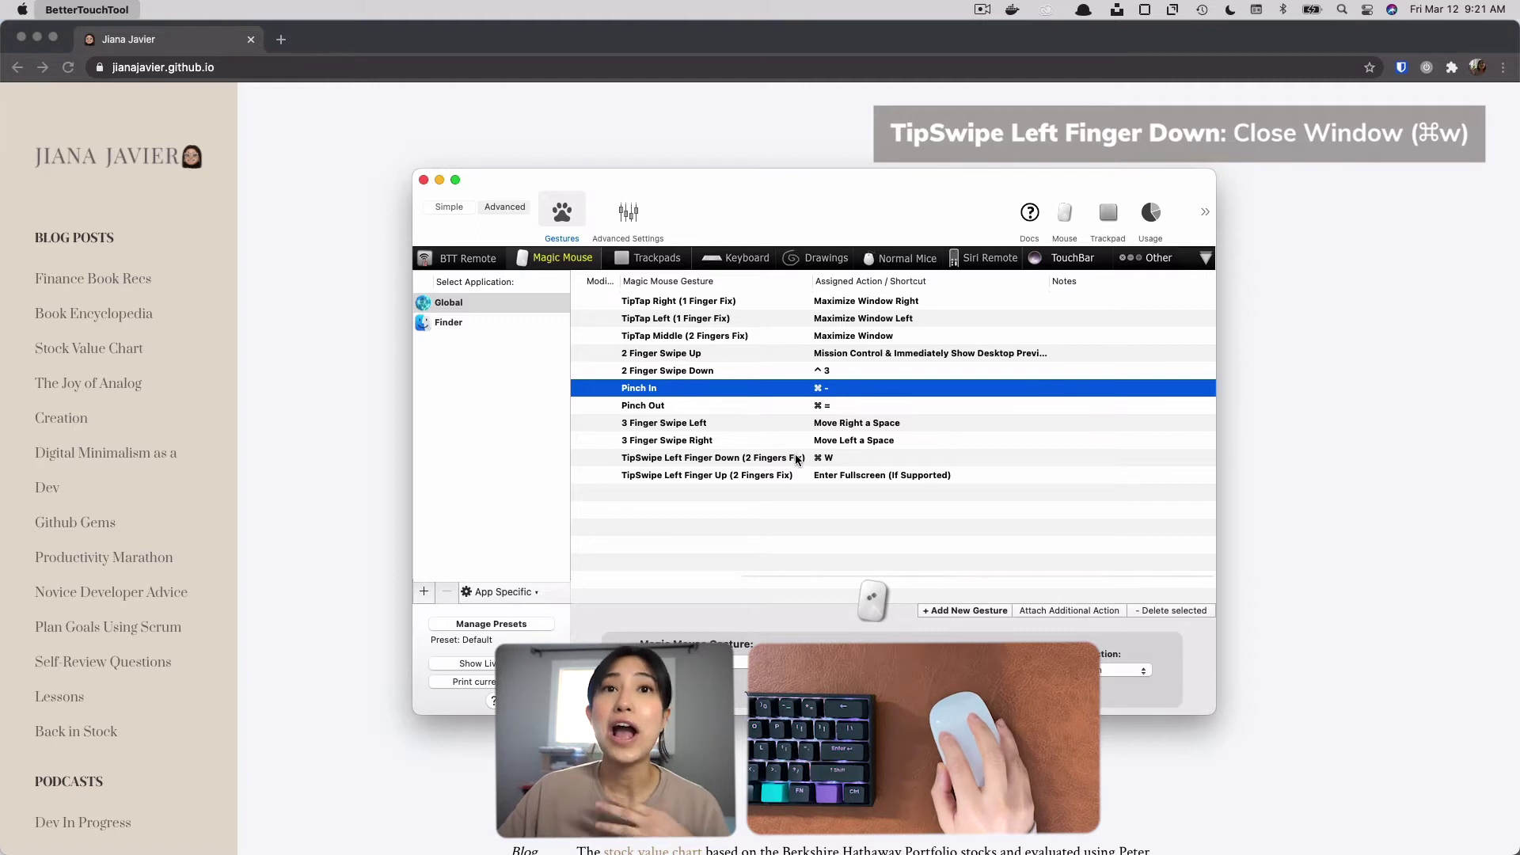
Select the TipSwipe Left Finger Down gesture, test its ⌘ W shortcut on the Chrome New Tab page, and return to BetterTouchTool.
left_click(844, 460)
key("super+w")
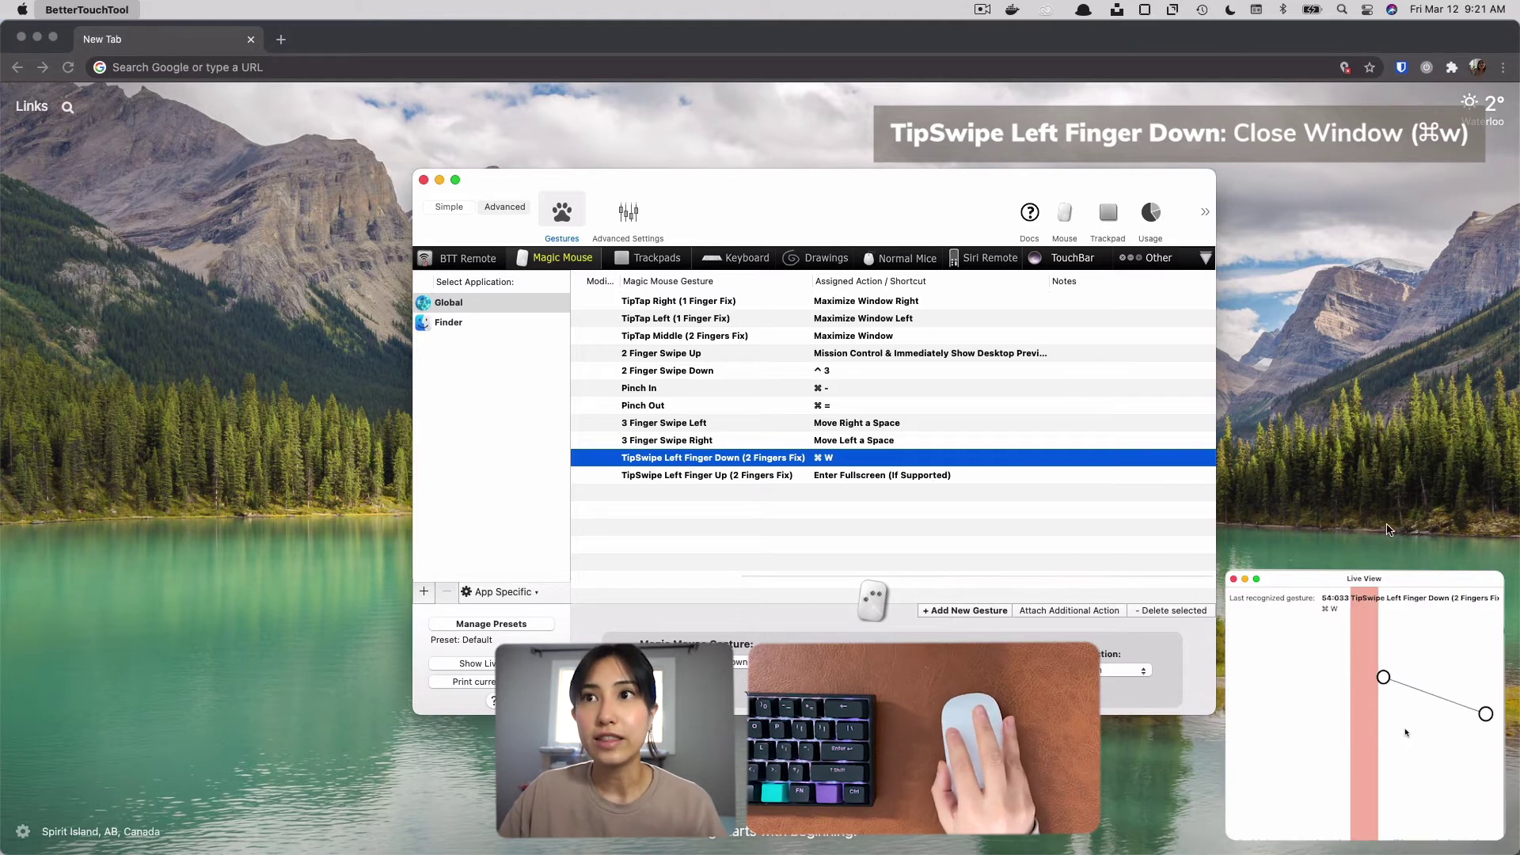
key("super+w")
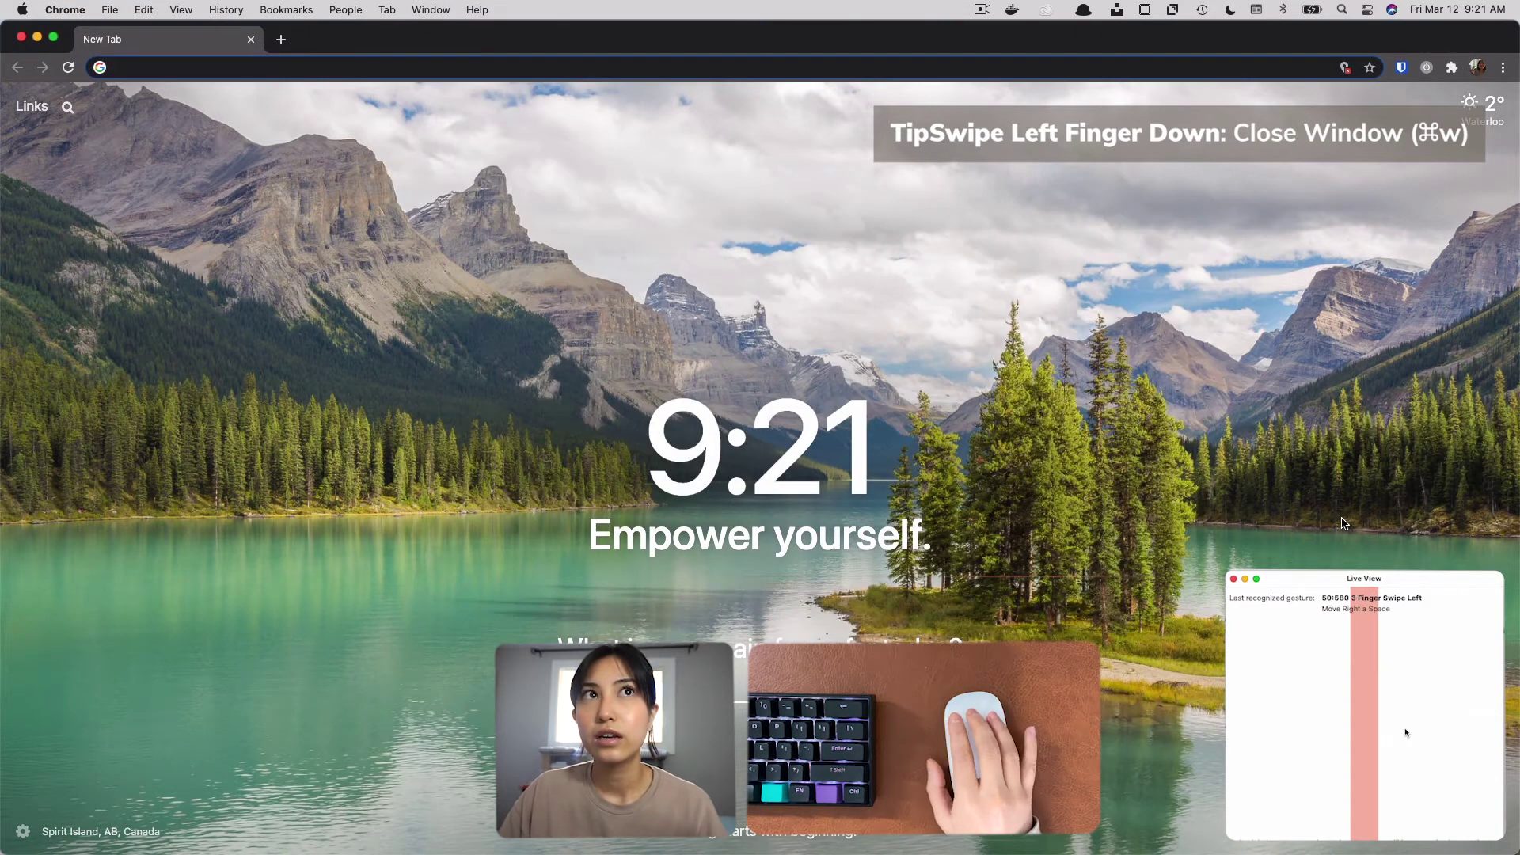
key("super+shift+t")
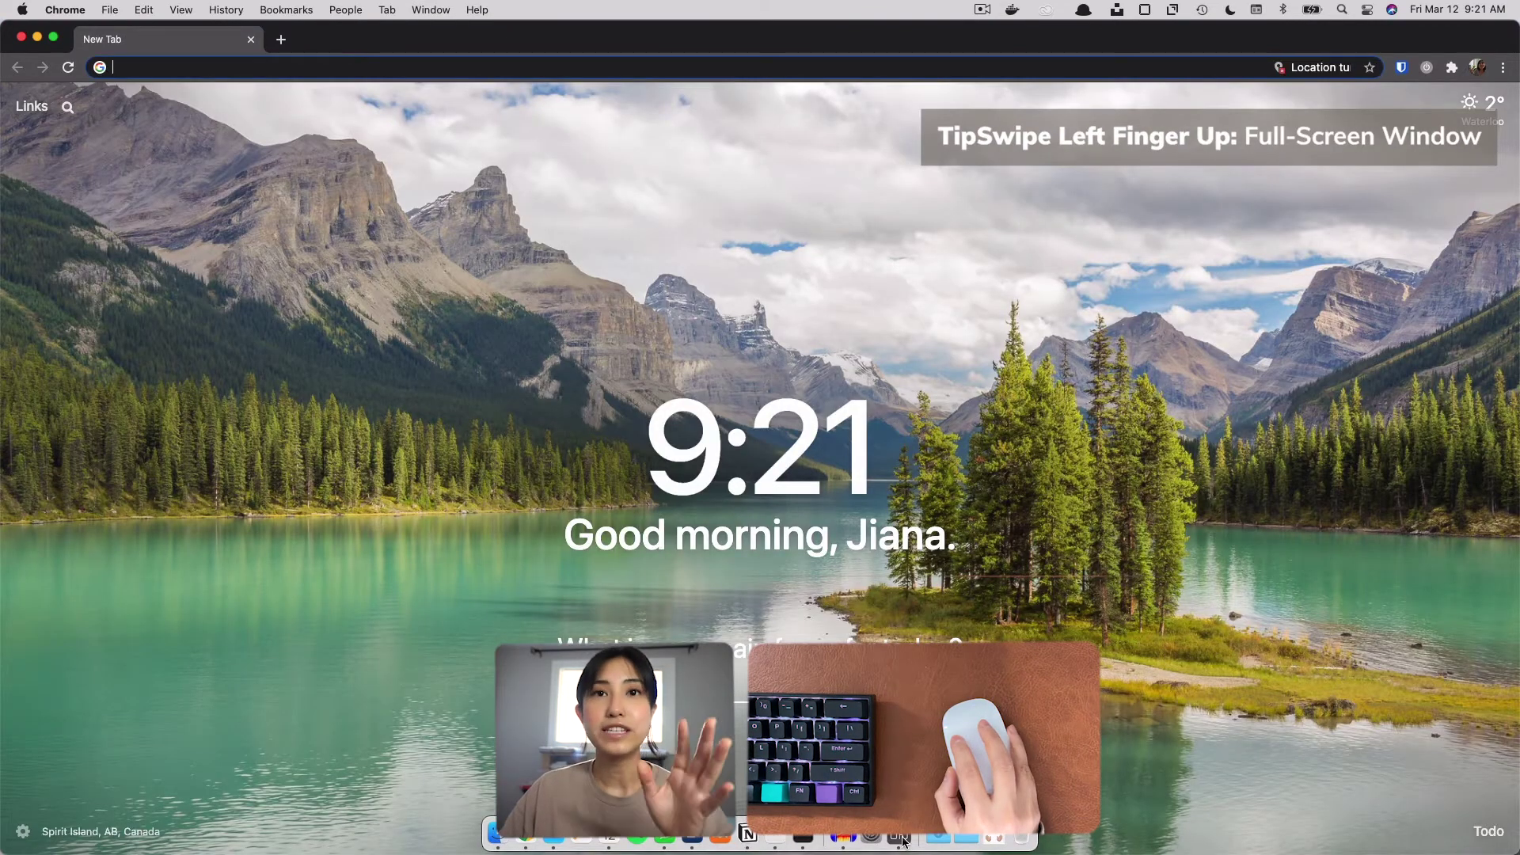
left_click(904, 839)
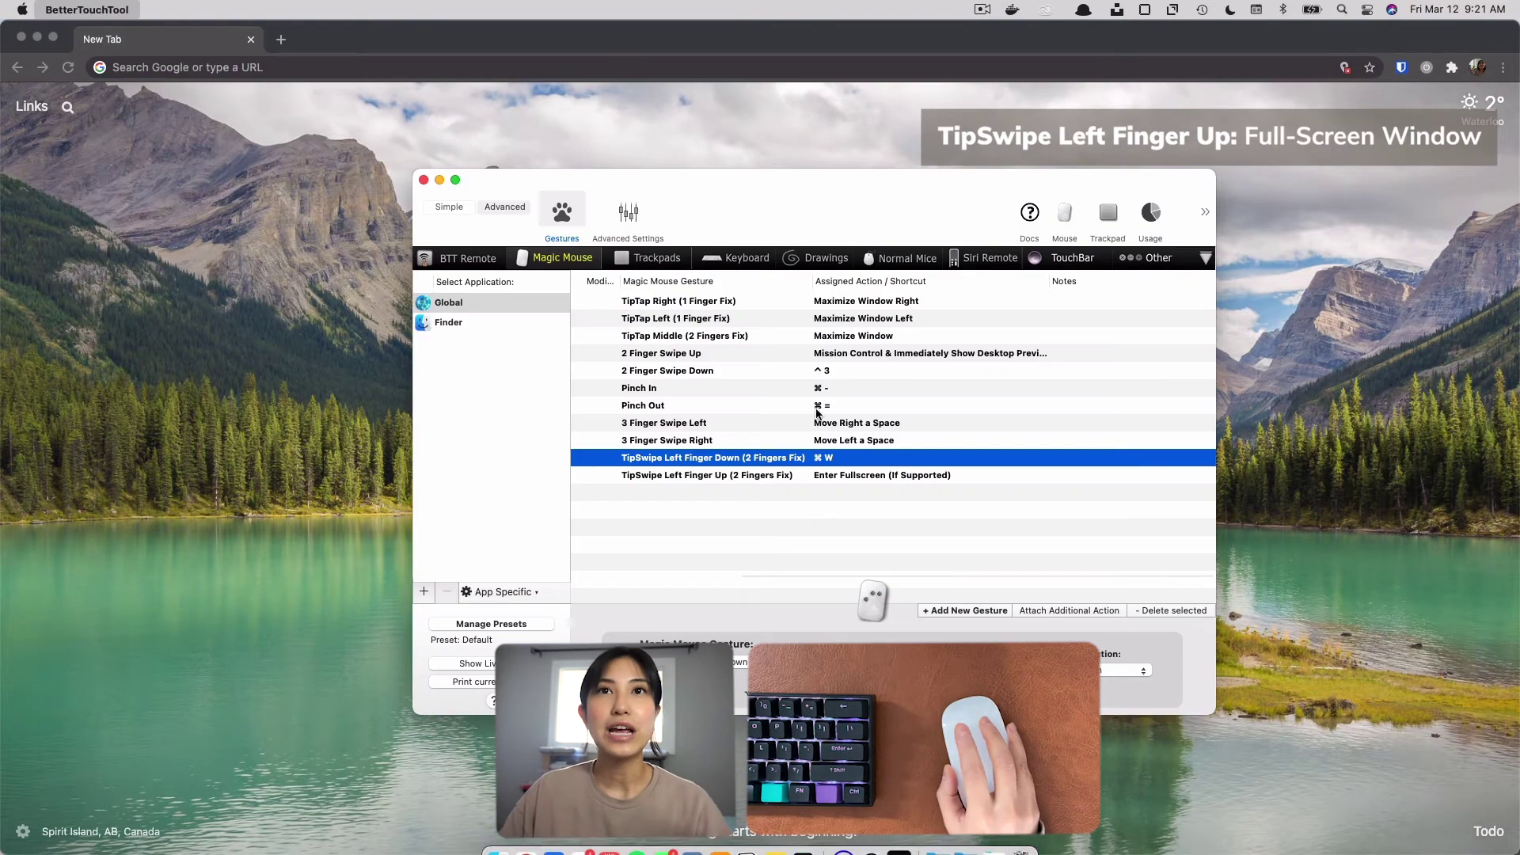
Test the TipSwipe Left Finger Up action by making the Chrome New Tab window full screen, and move to the neighbouring space.
left_click(1281, 556)
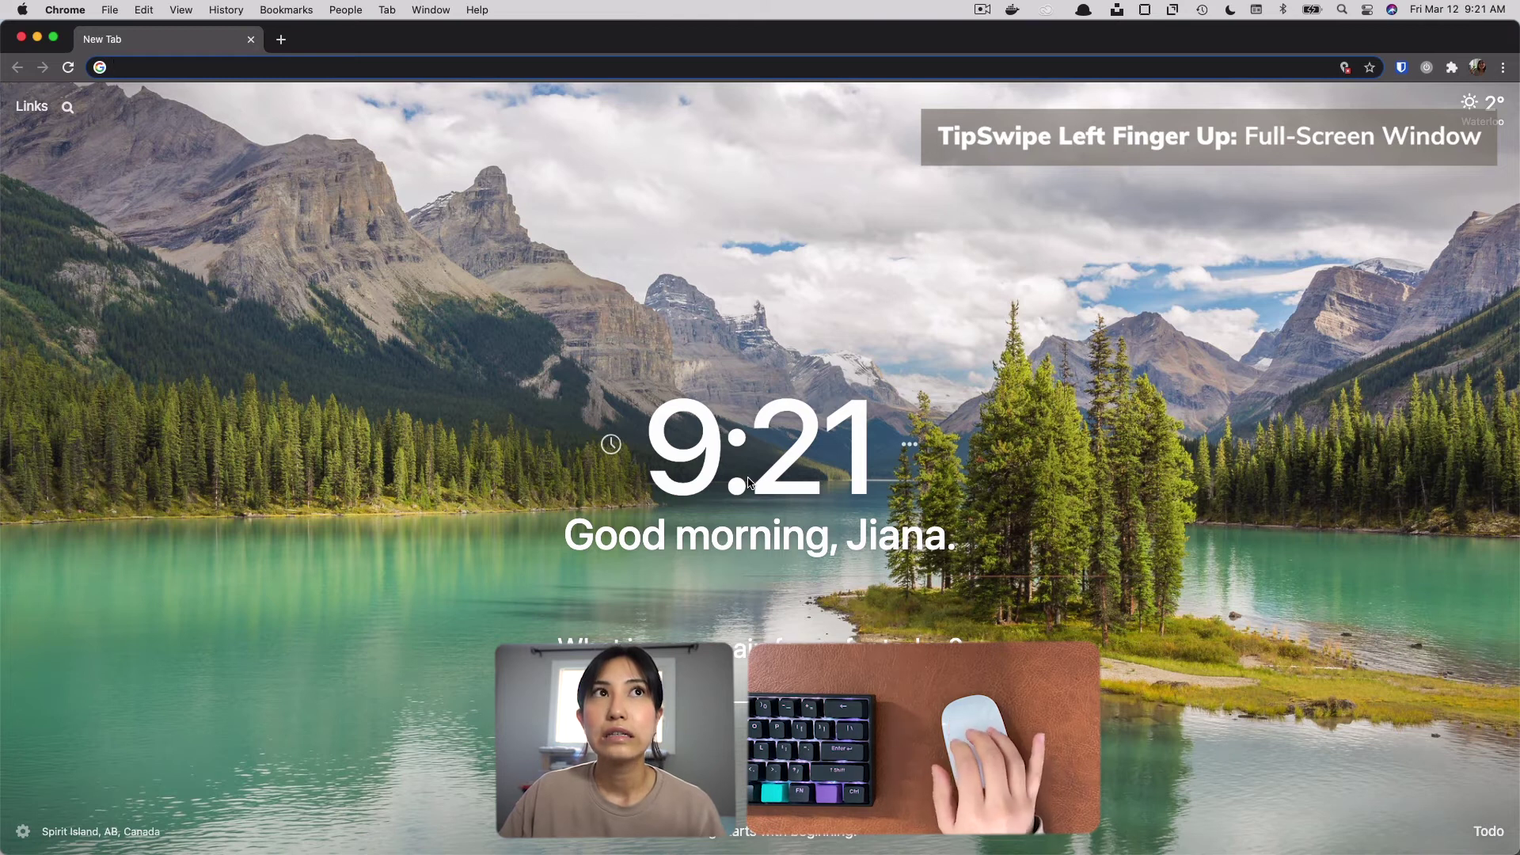
key("ctrl+super+f")
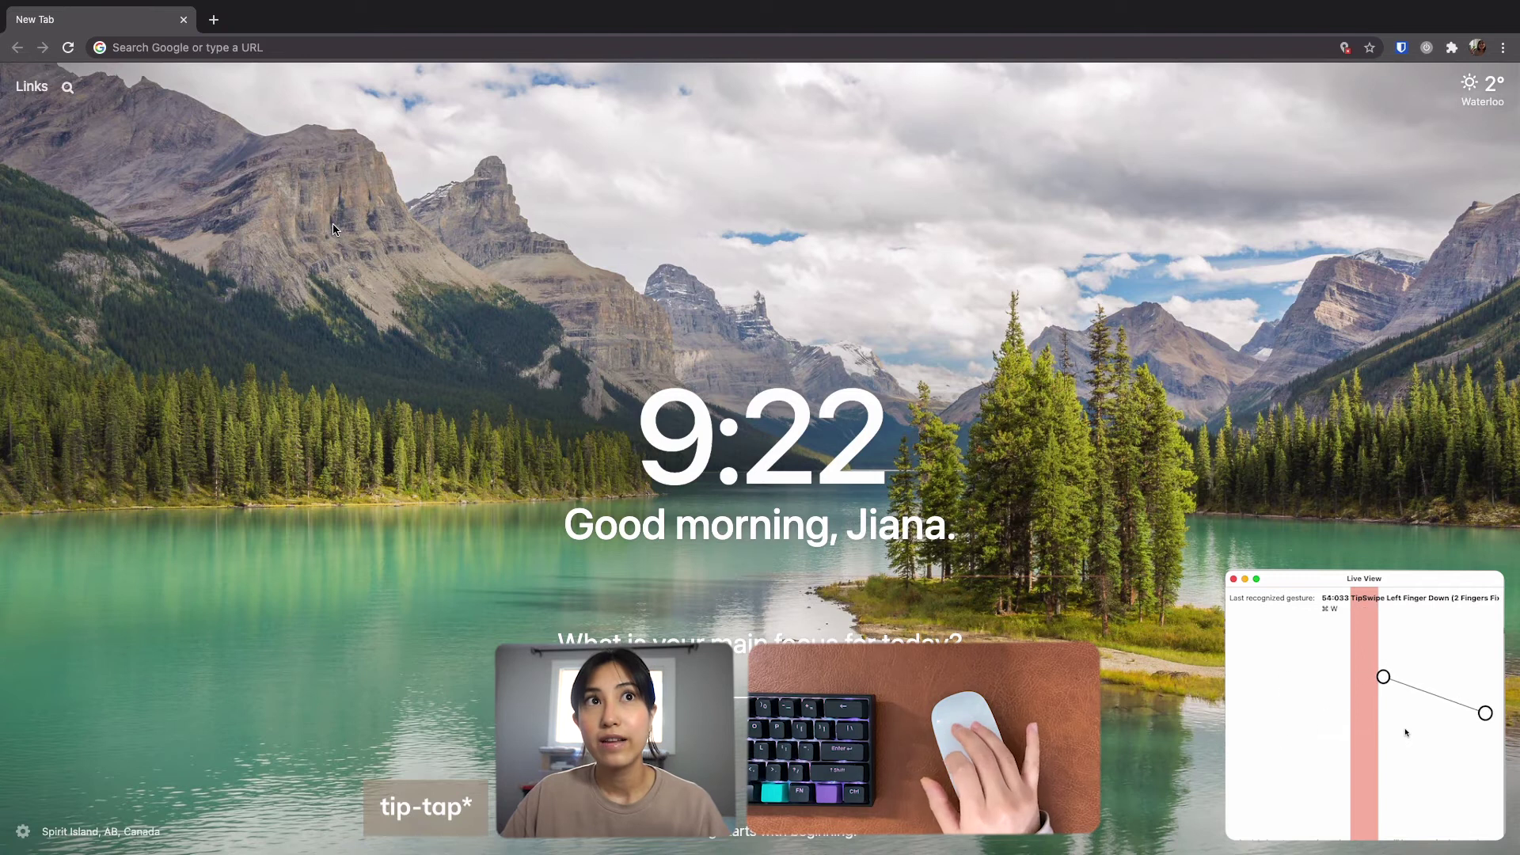
key("ctrl+Right")
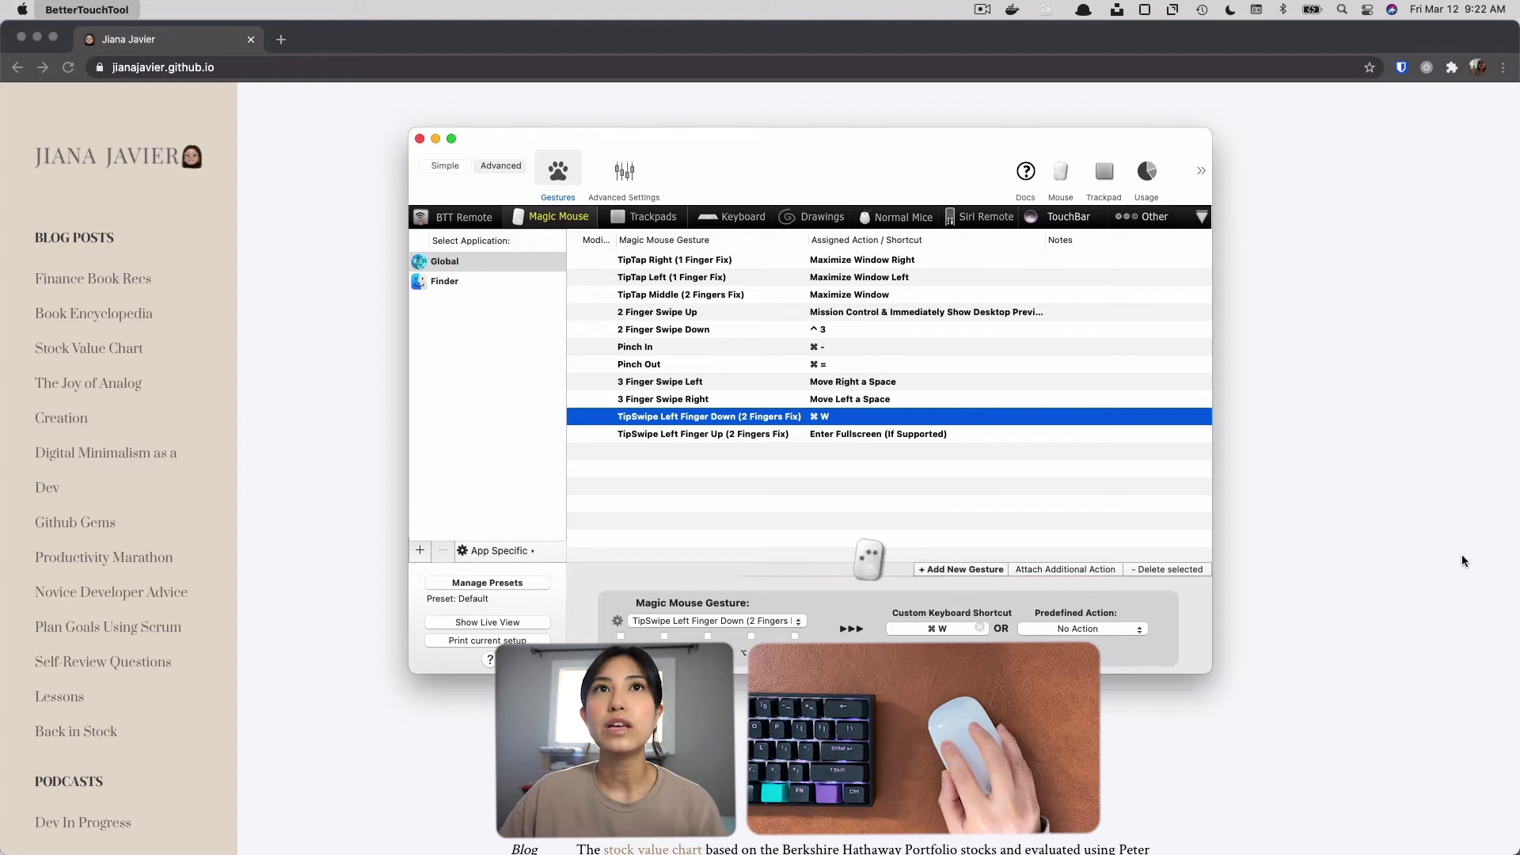
Add a new Magic Mouse gesture and browse the Single, Two and Three Finger Gestures categories without choosing one.
left_click(961, 570)
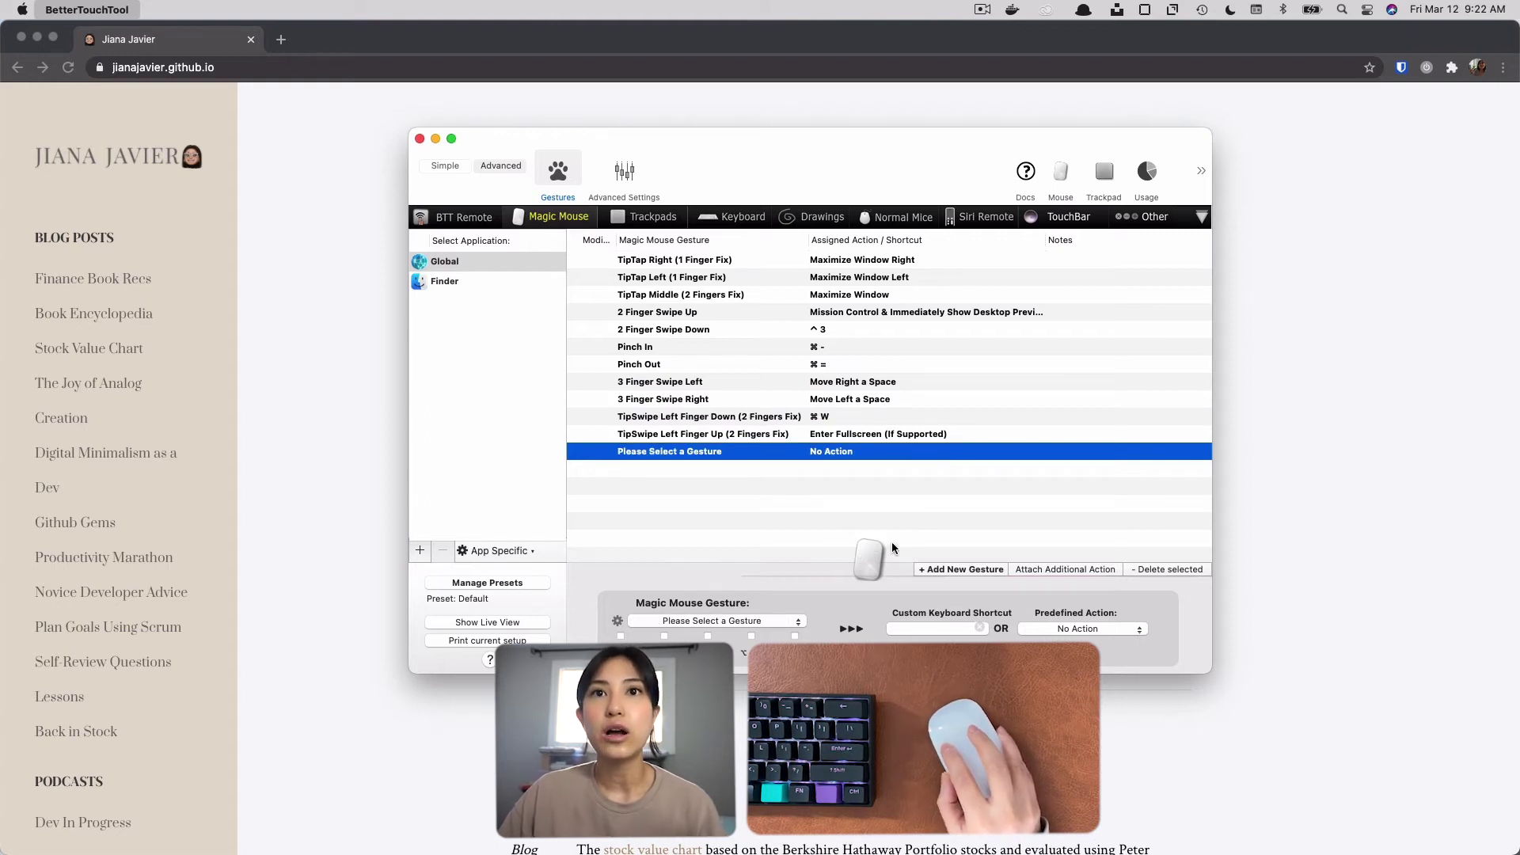
left_click(789, 622)
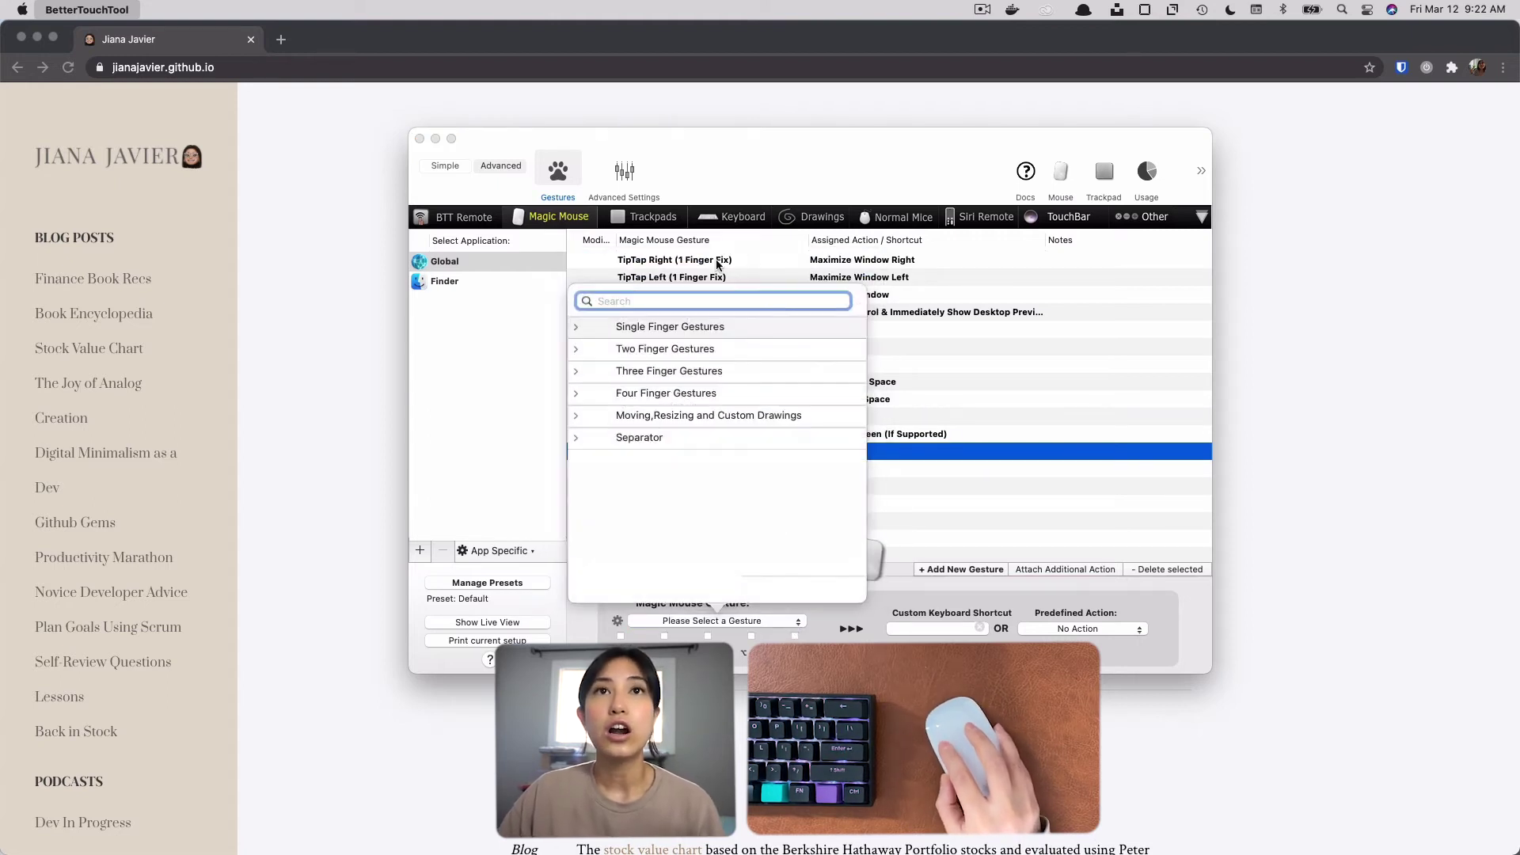
left_click(577, 328)
left_click(577, 328)
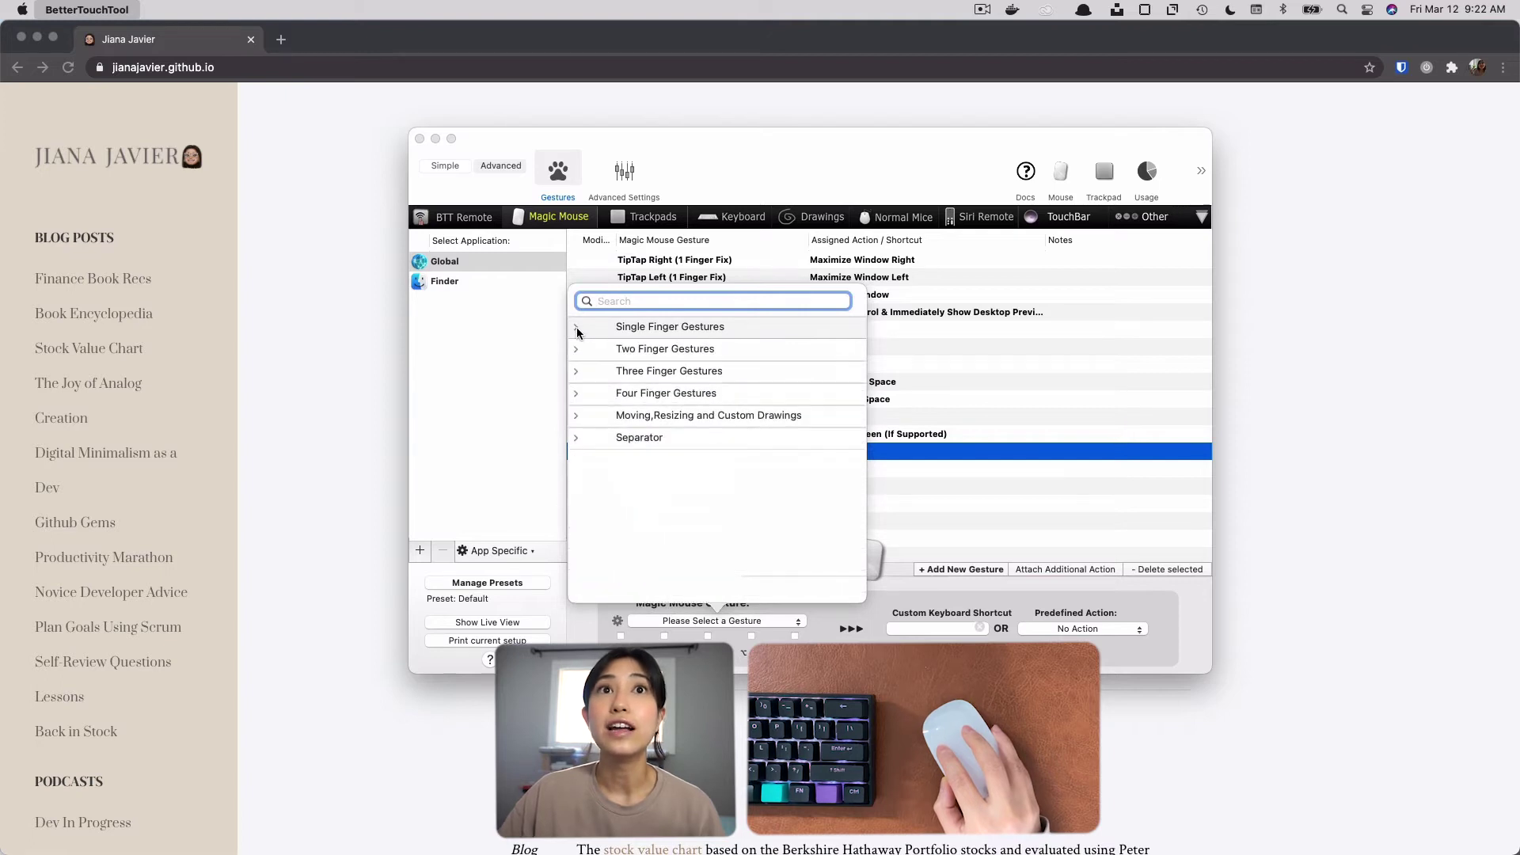
left_click(575, 349)
left_click(575, 348)
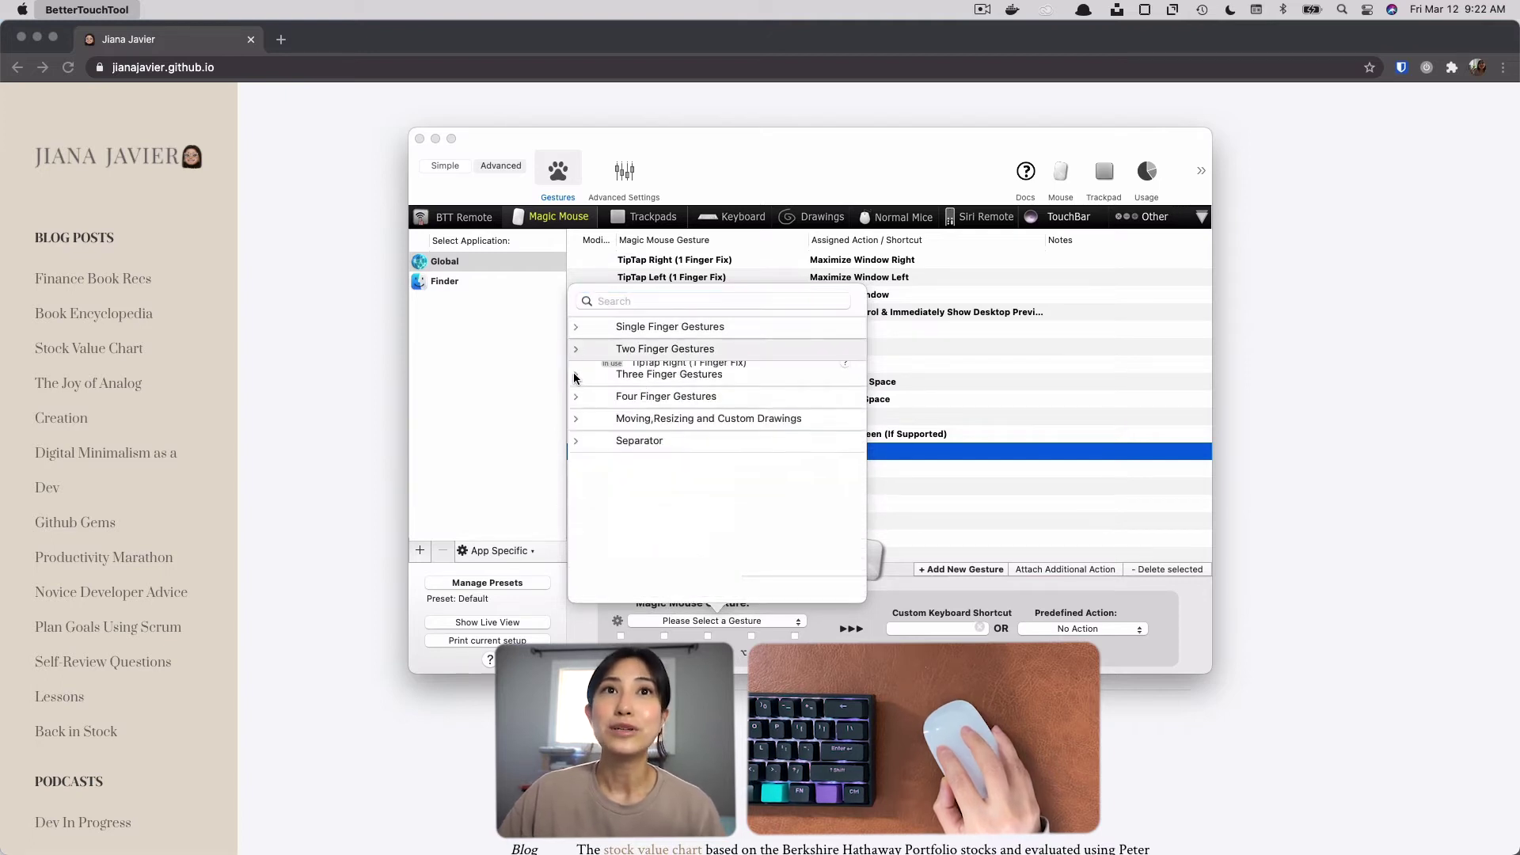
left_click(576, 375)
left_click(576, 372)
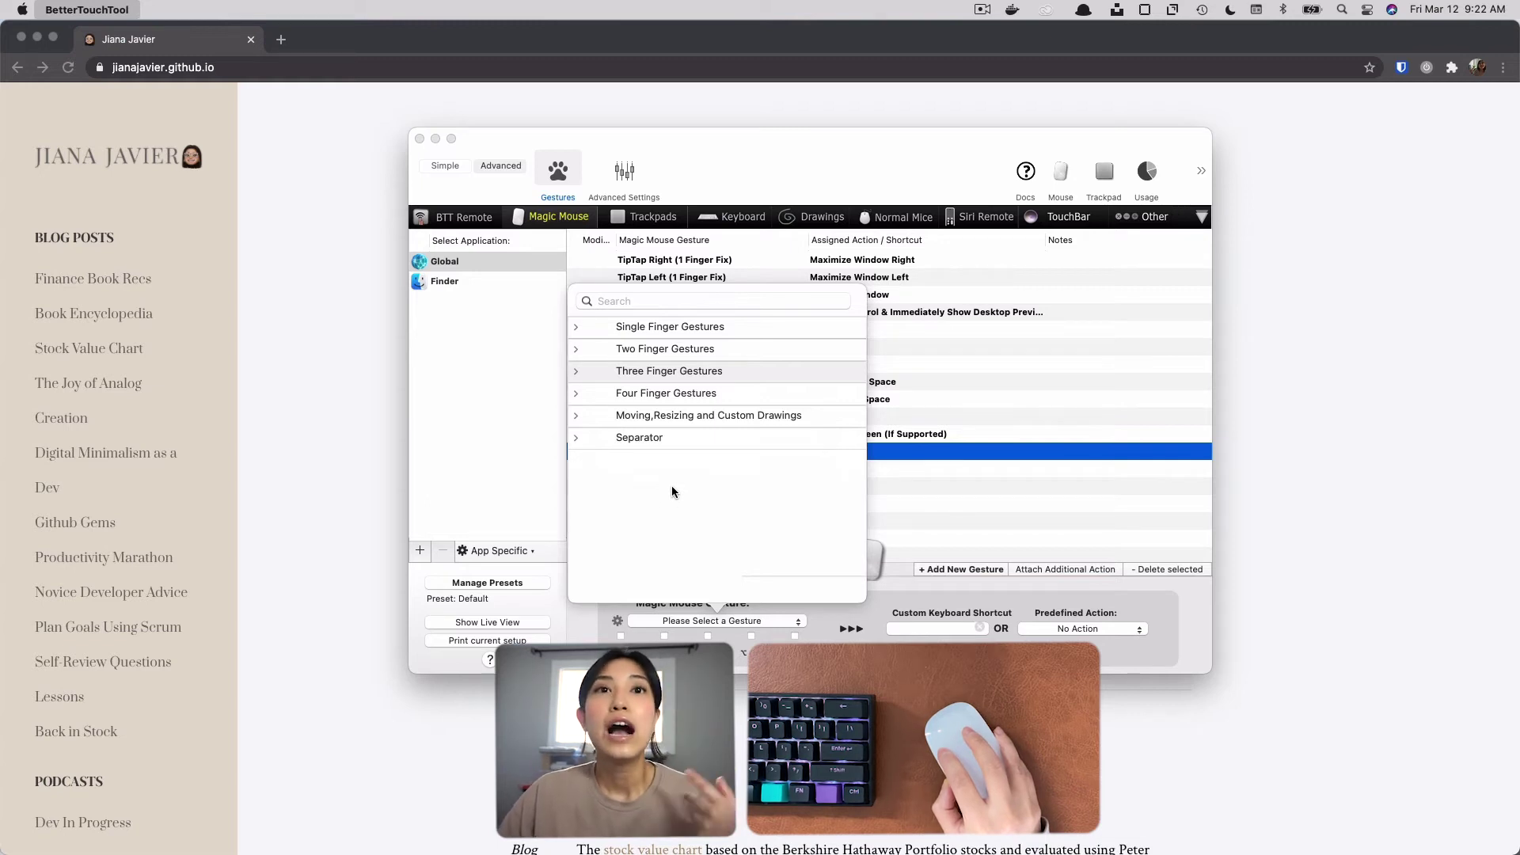
left_click(989, 489)
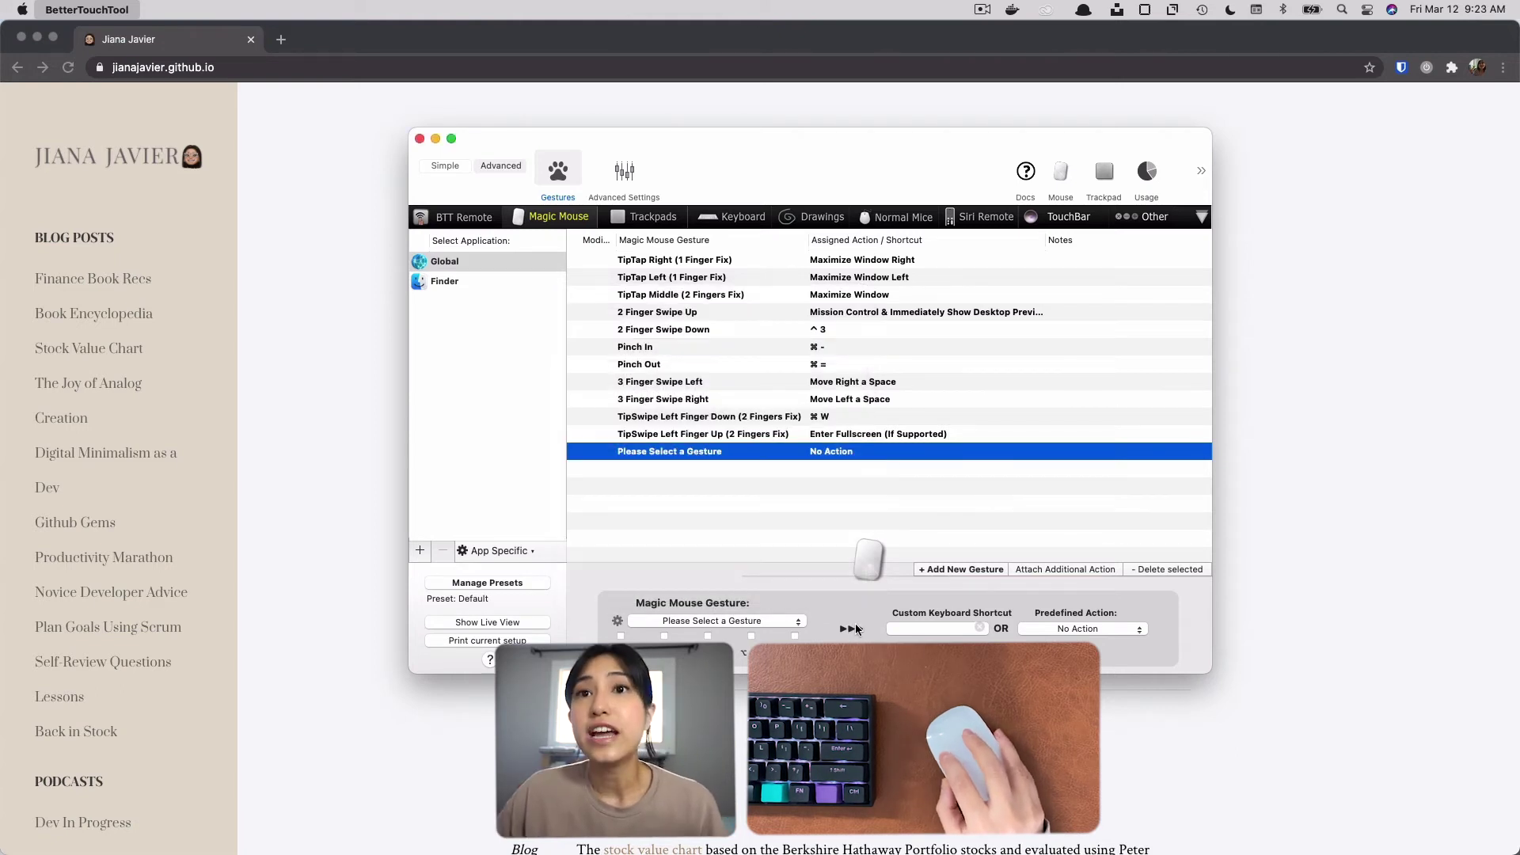
Examine the new gesture's custom keyboard shortcut and predefined action options, including the BTT Related Actions and Screenshots categories.
left_click(930, 628)
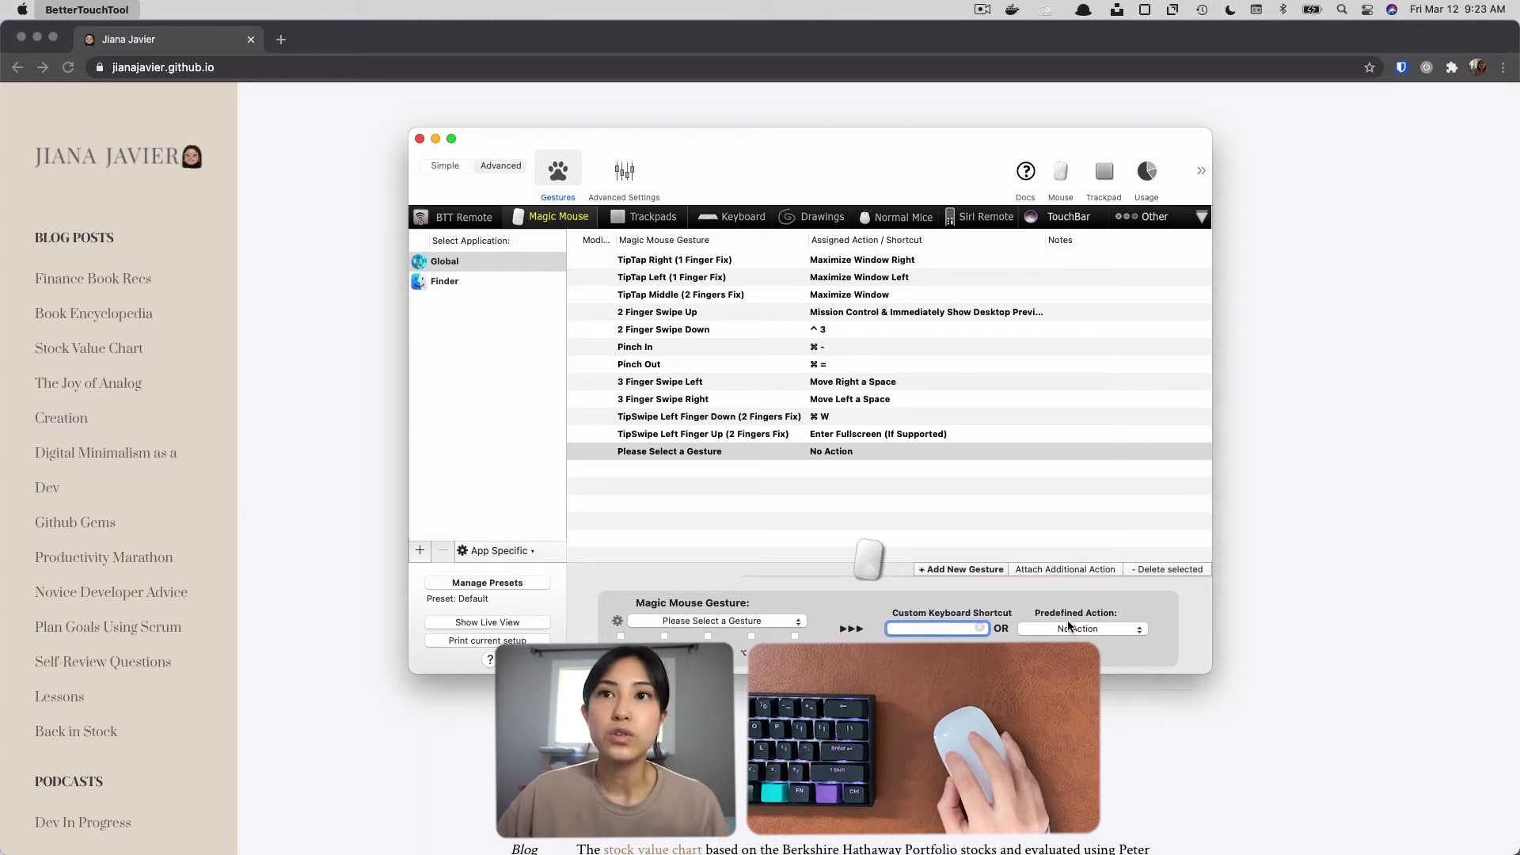
left_click(1035, 631)
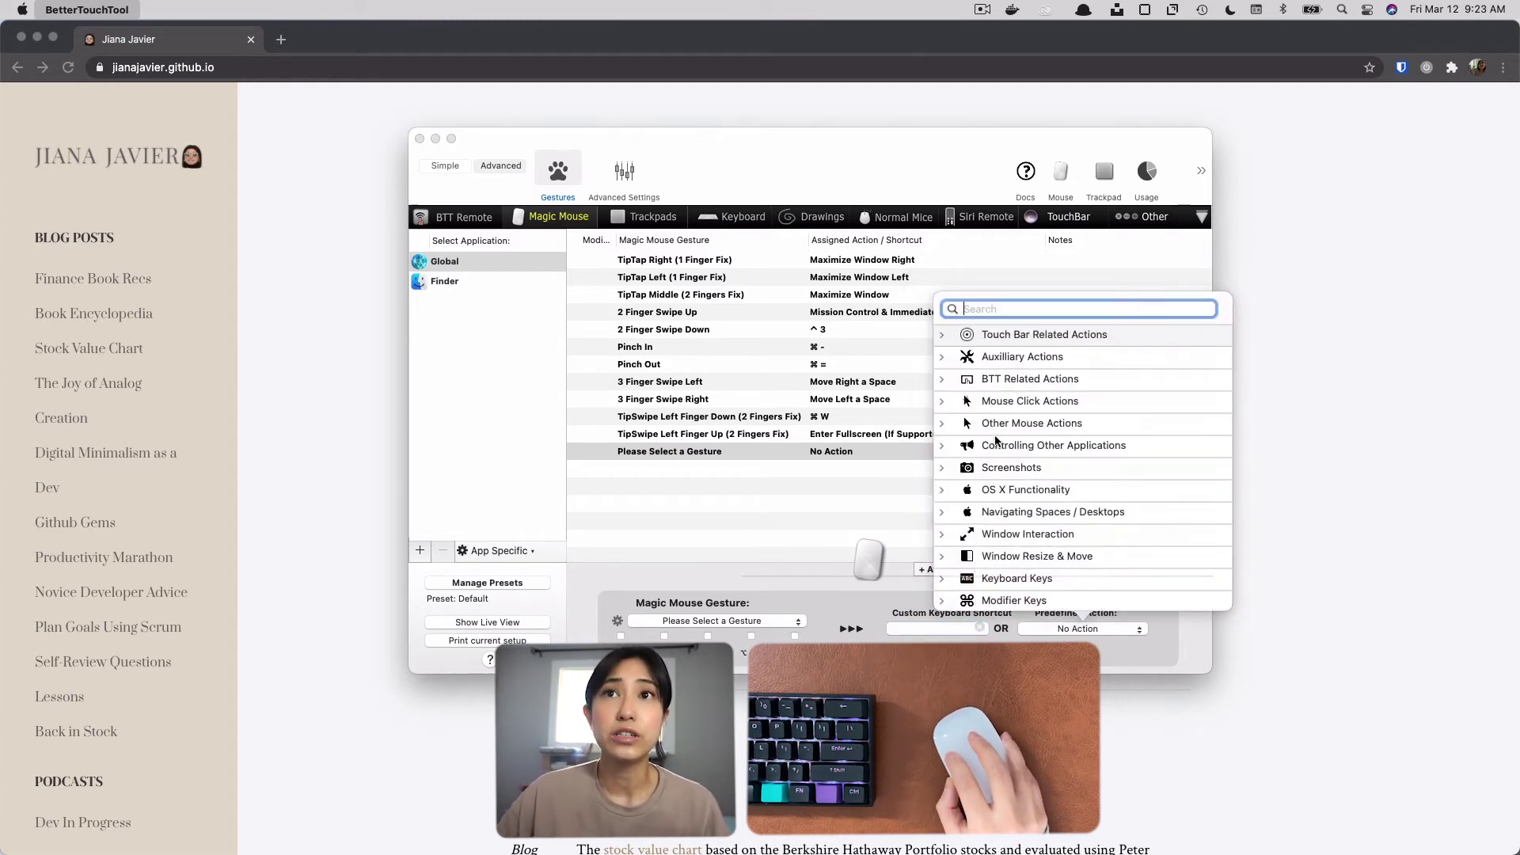
left_click(942, 379)
left_click(943, 383)
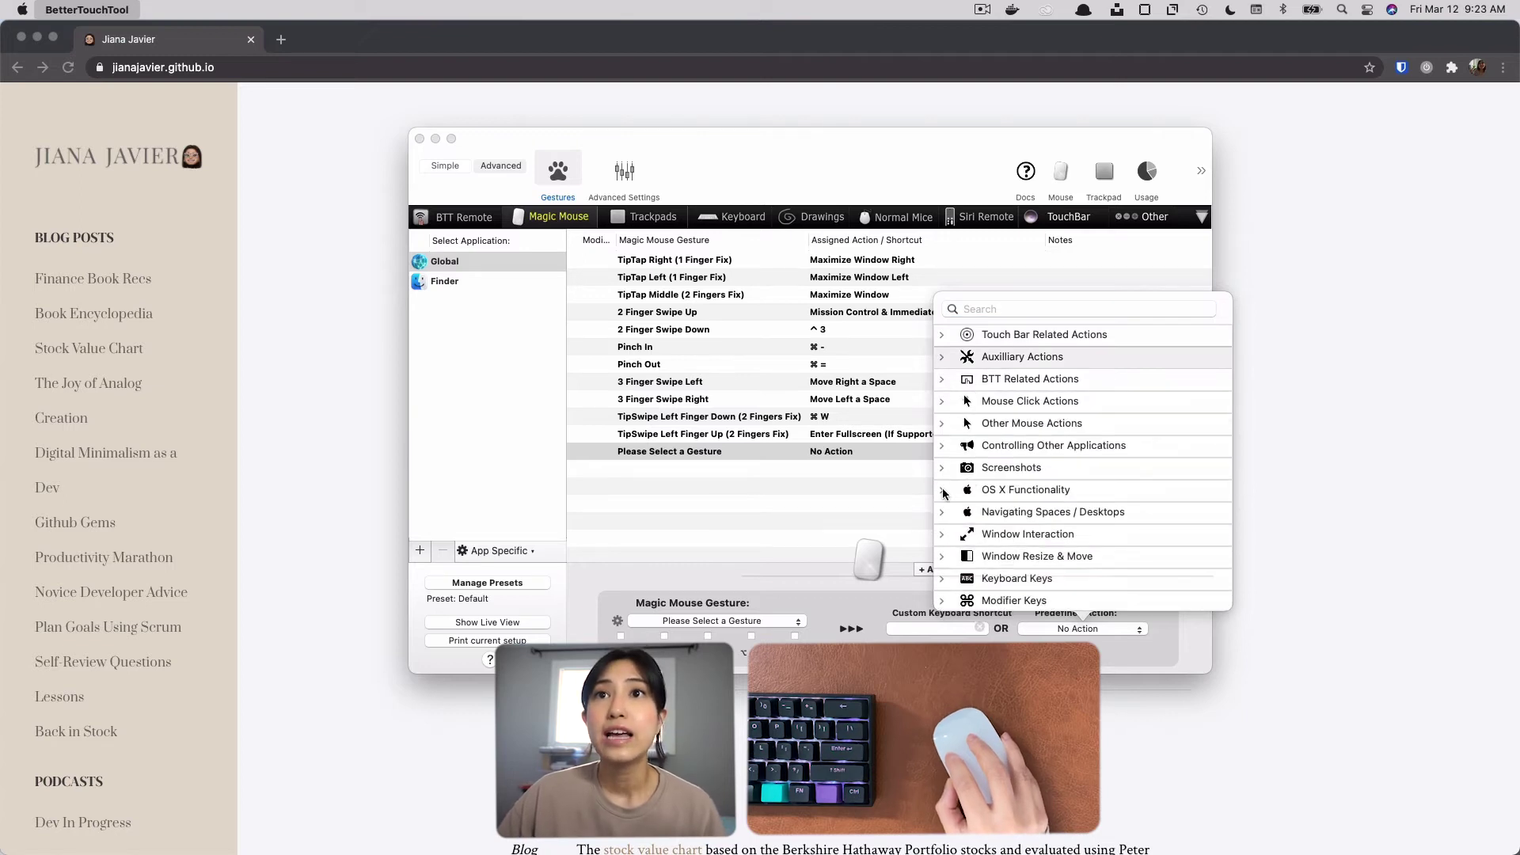
left_click(942, 472)
left_click(942, 472)
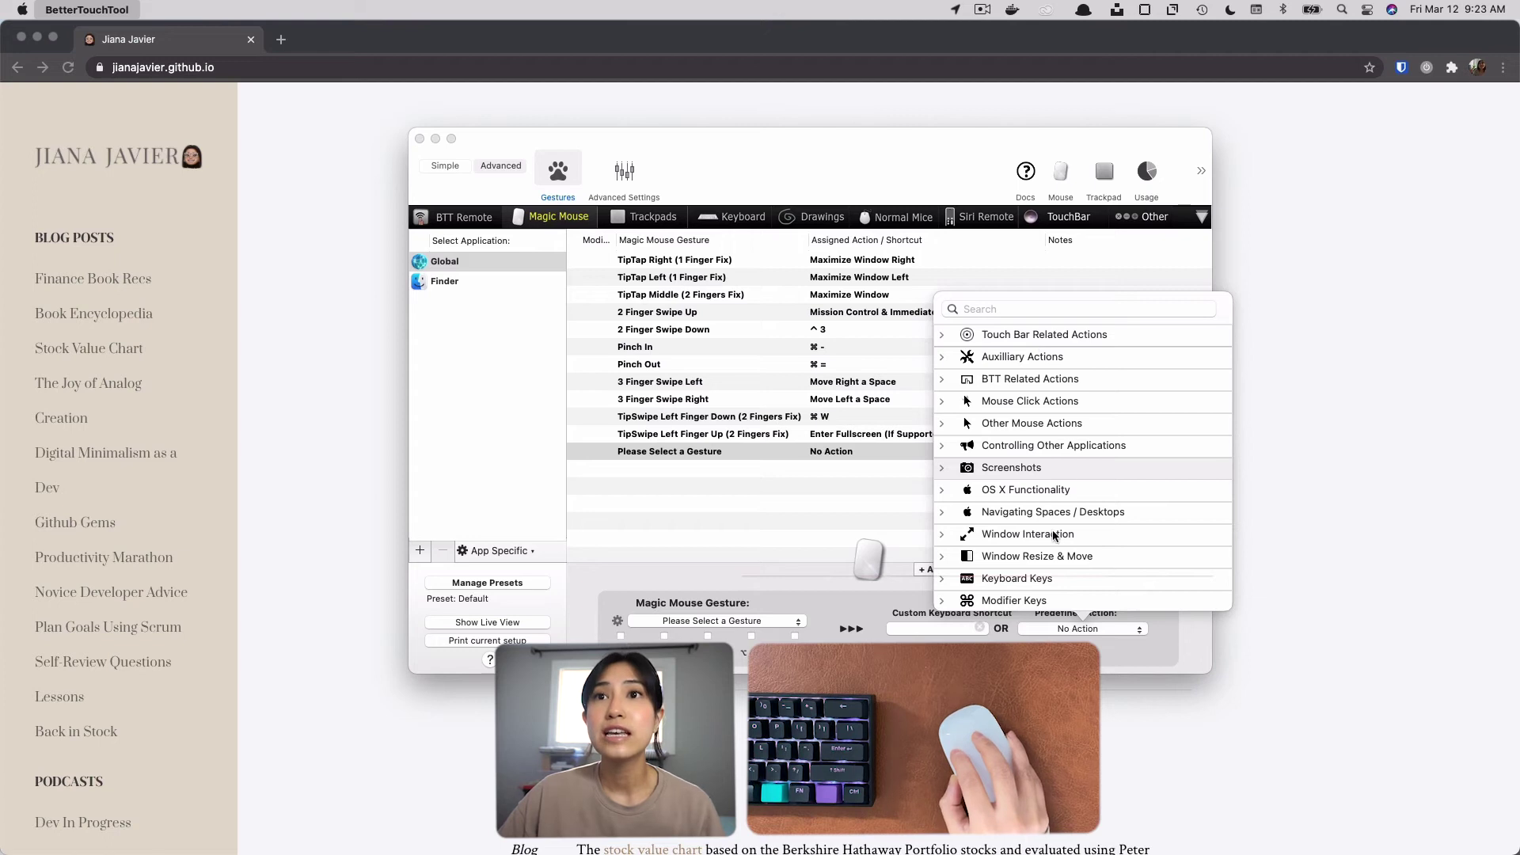
left_click(845, 495)
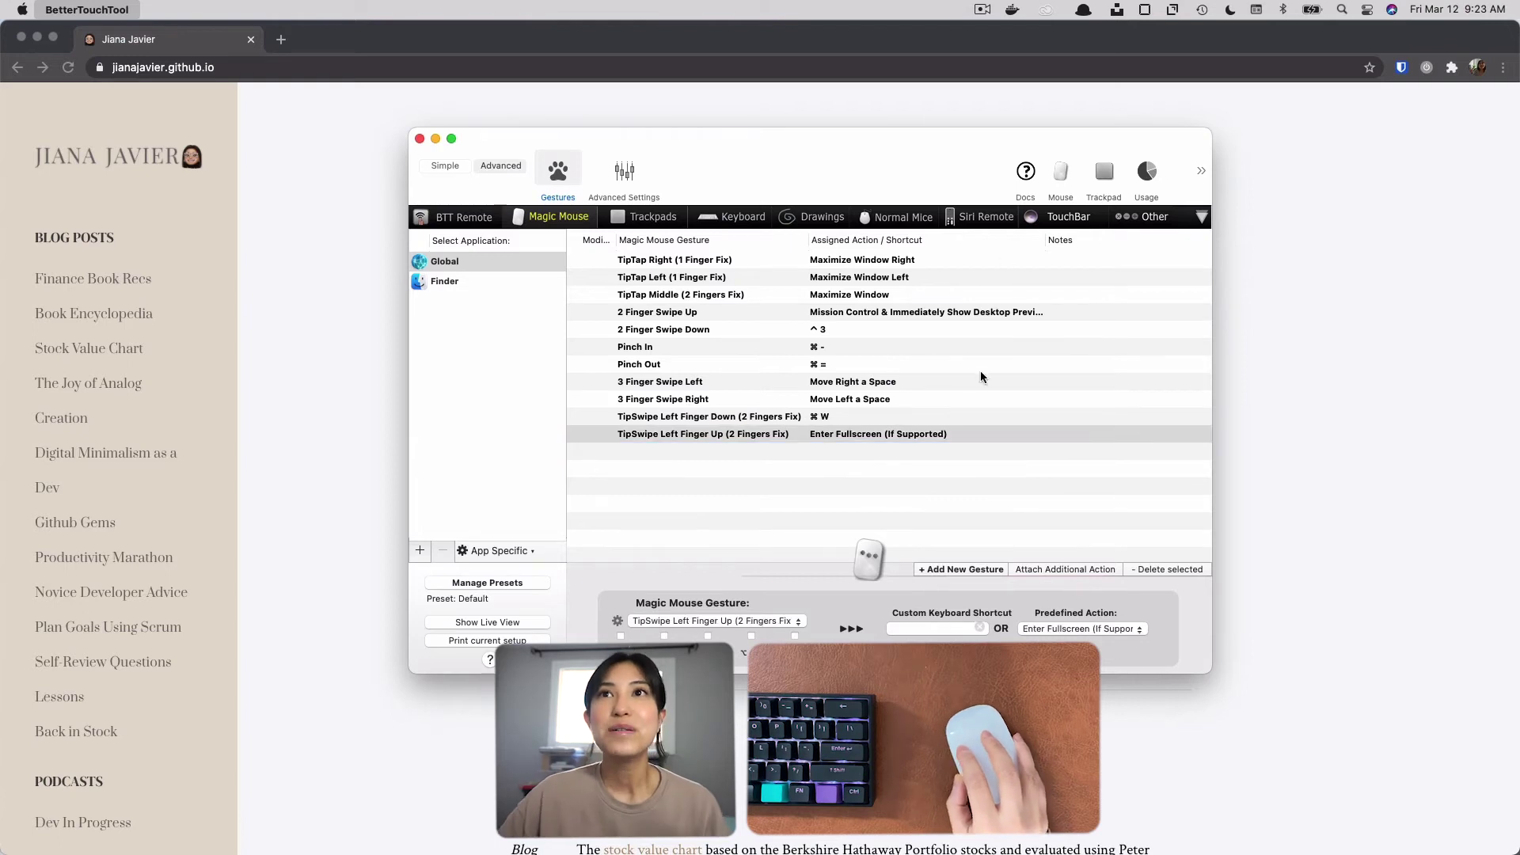
Examine BetterTouchTool's advanced mouse settings for General and Clicks.
left_click(1065, 176)
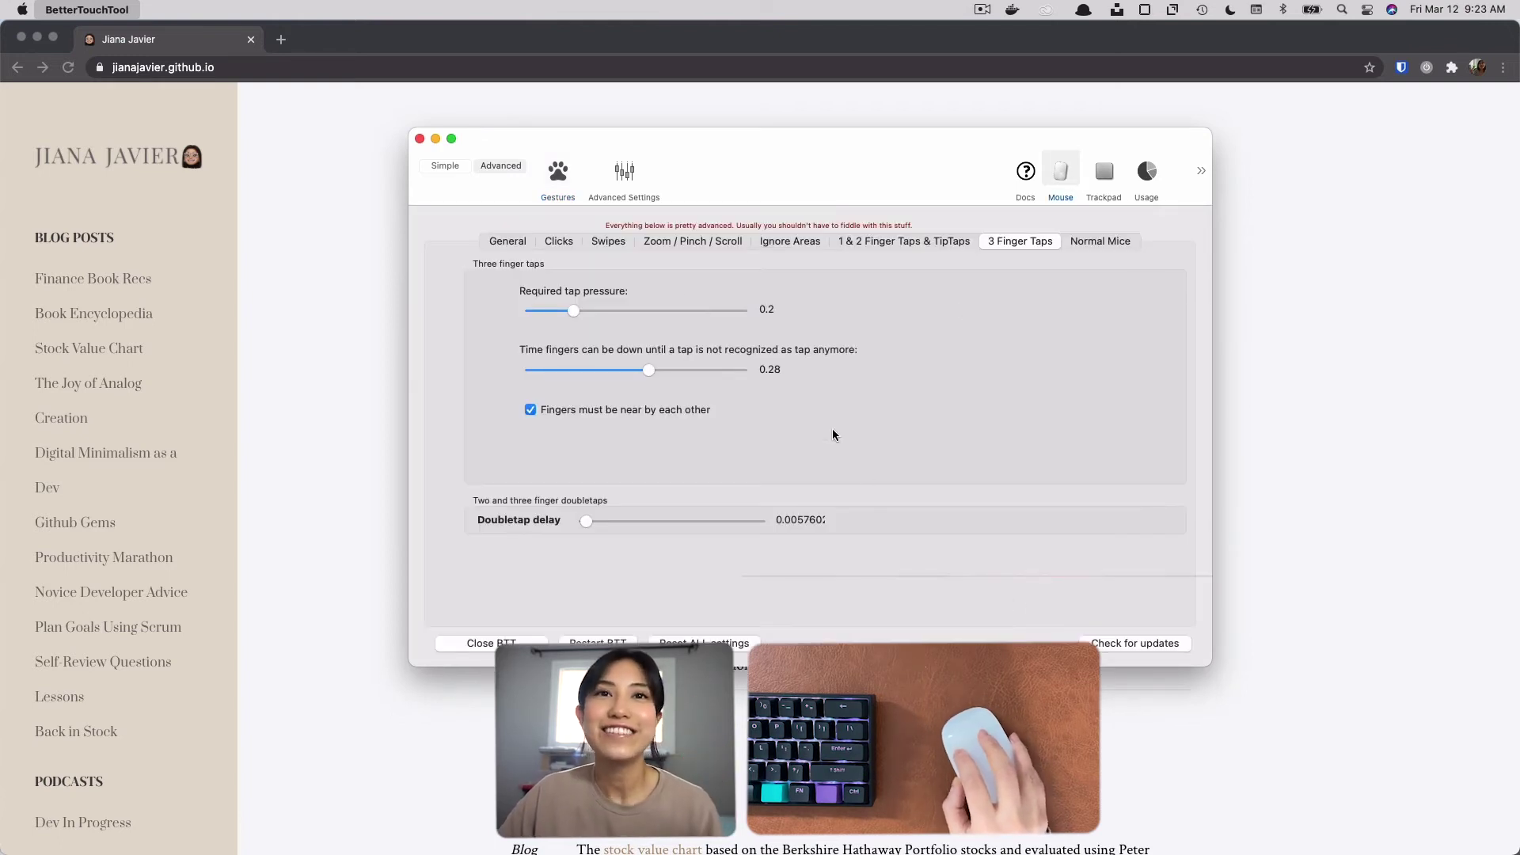
left_click(507, 241)
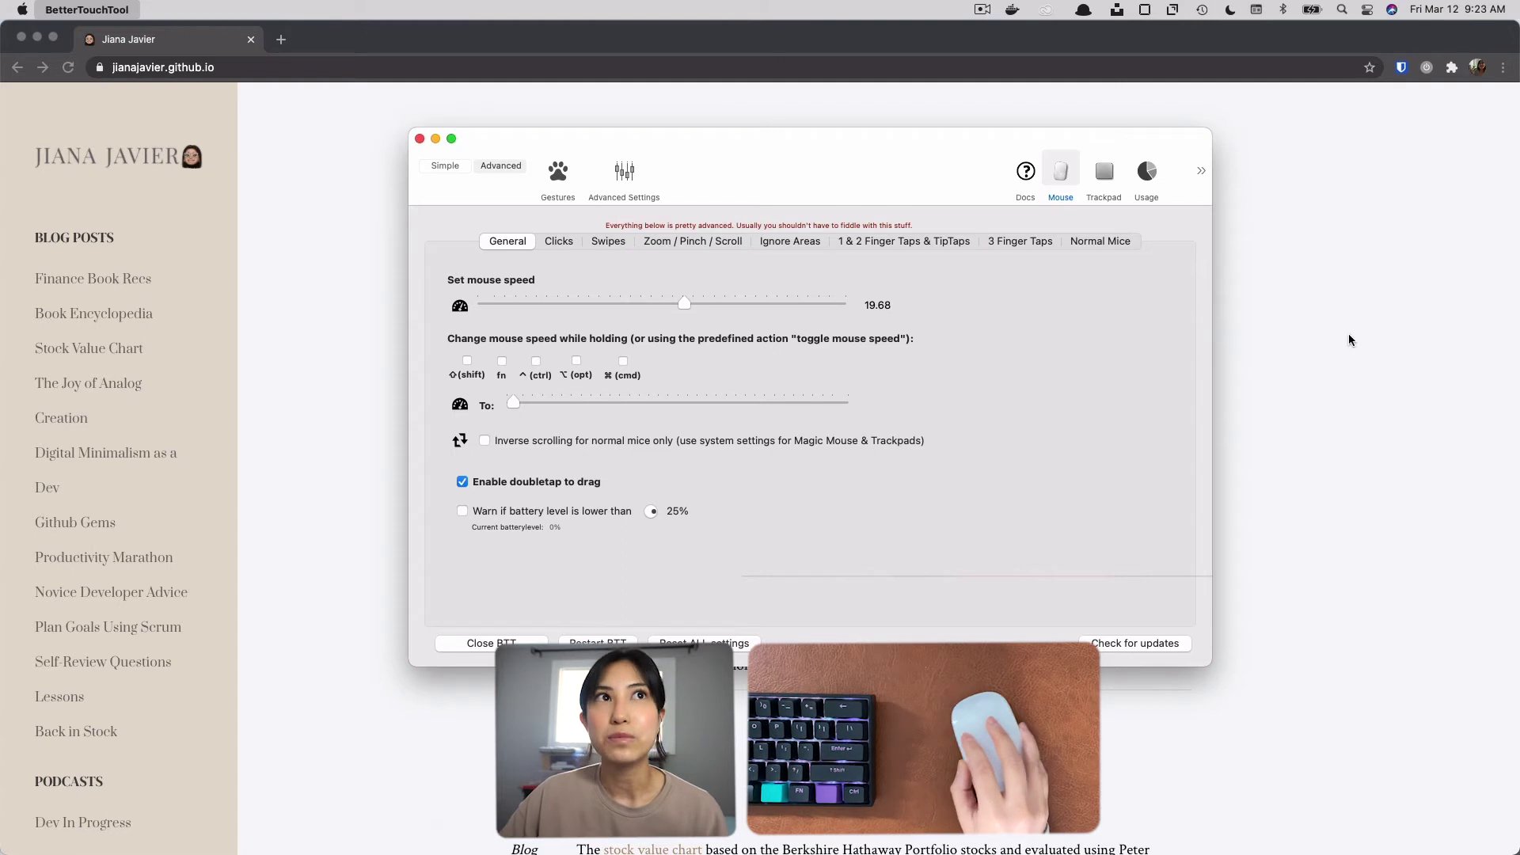
left_click(559, 242)
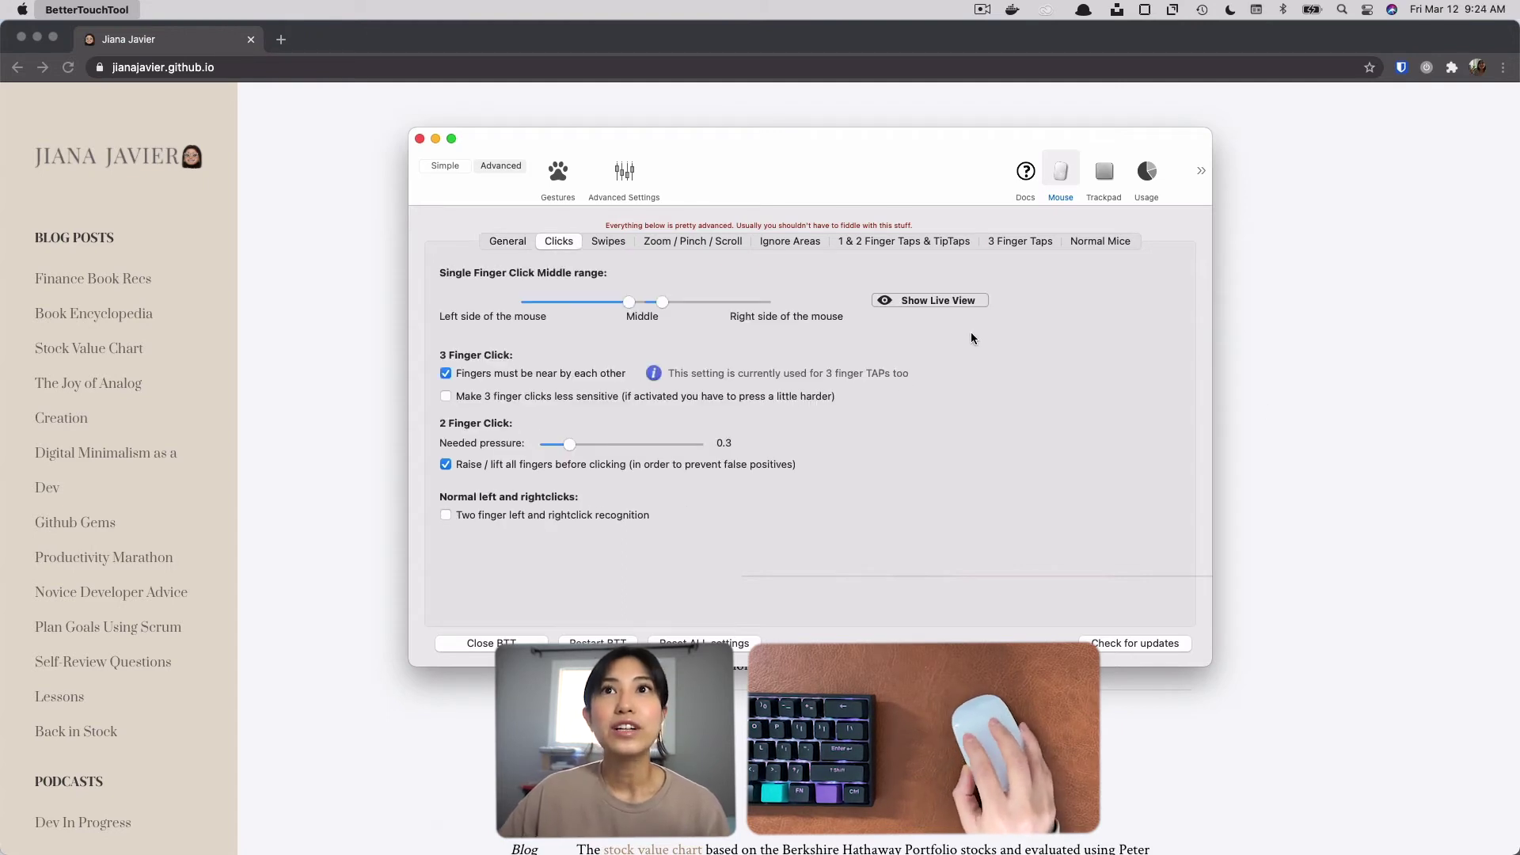
Preview the Magic Mouse middle-click area in the live view, and examine the 1 & 2 Finger Taps & TipTaps settings.
left_click(950, 300)
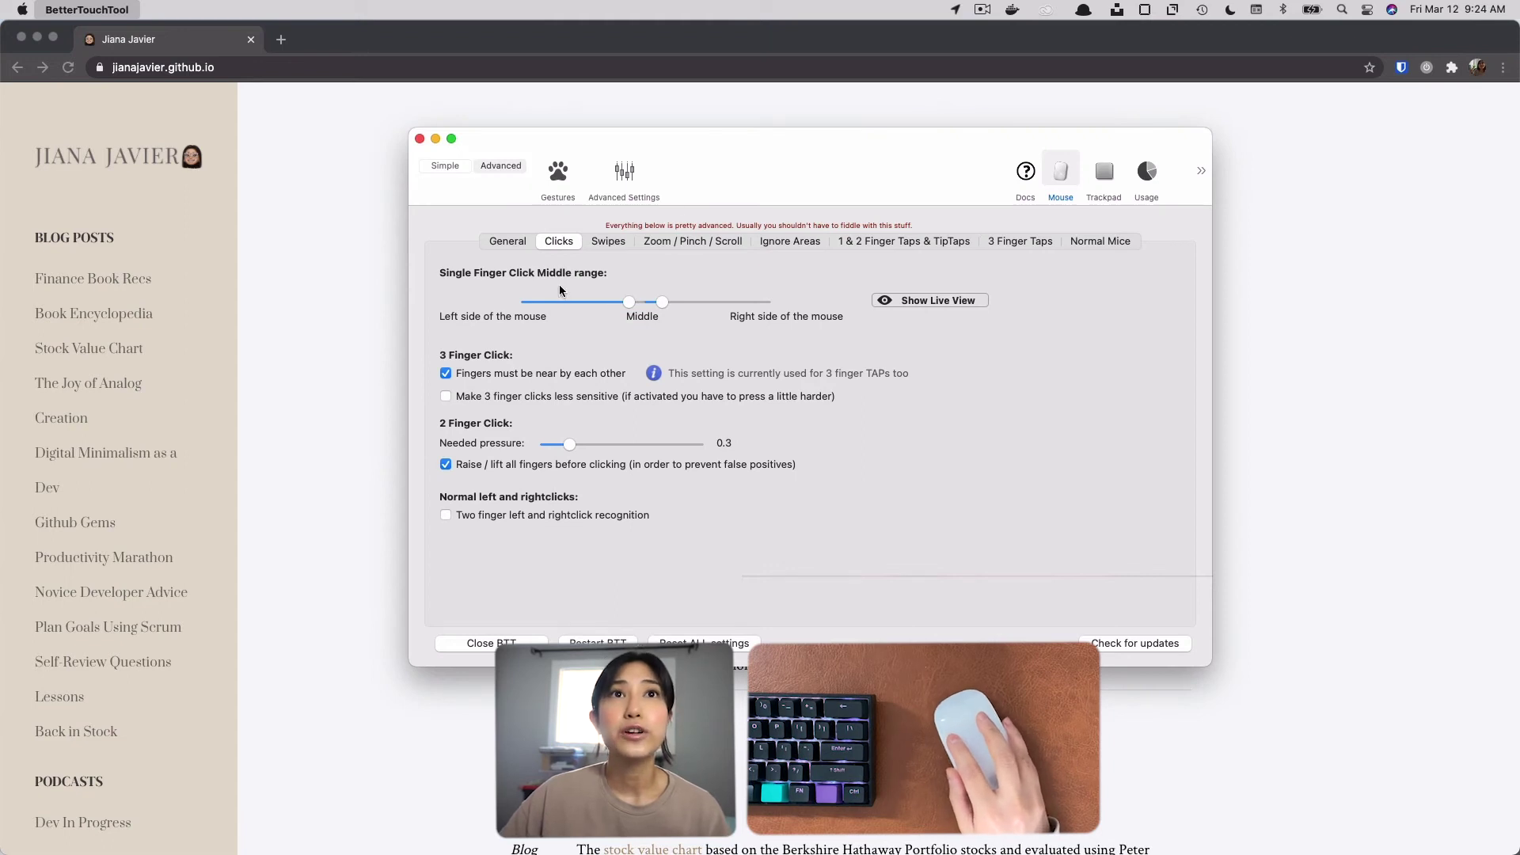
left_click(928, 302)
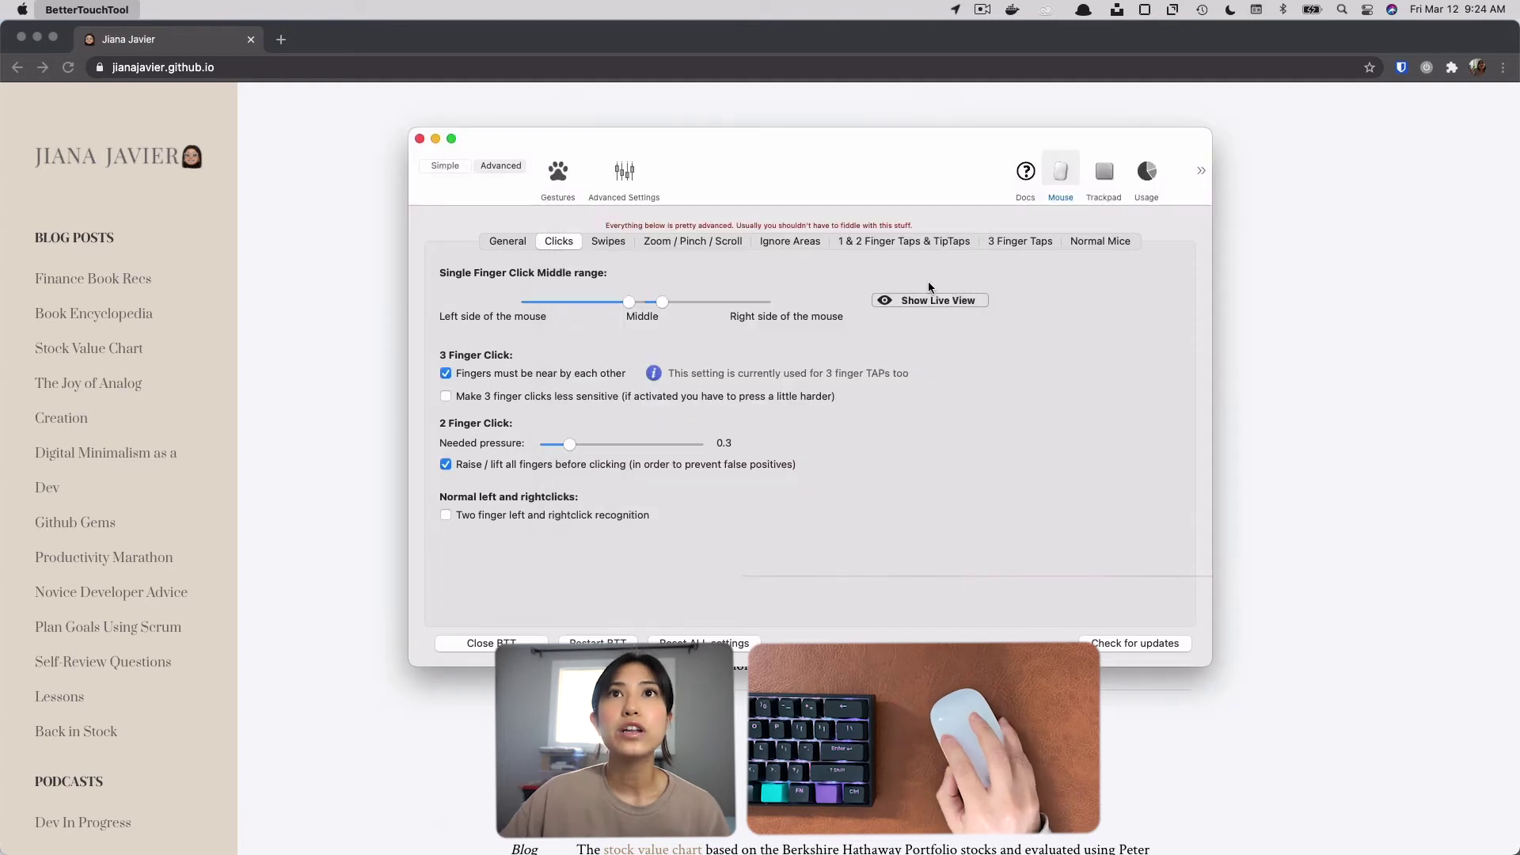
left_click(903, 241)
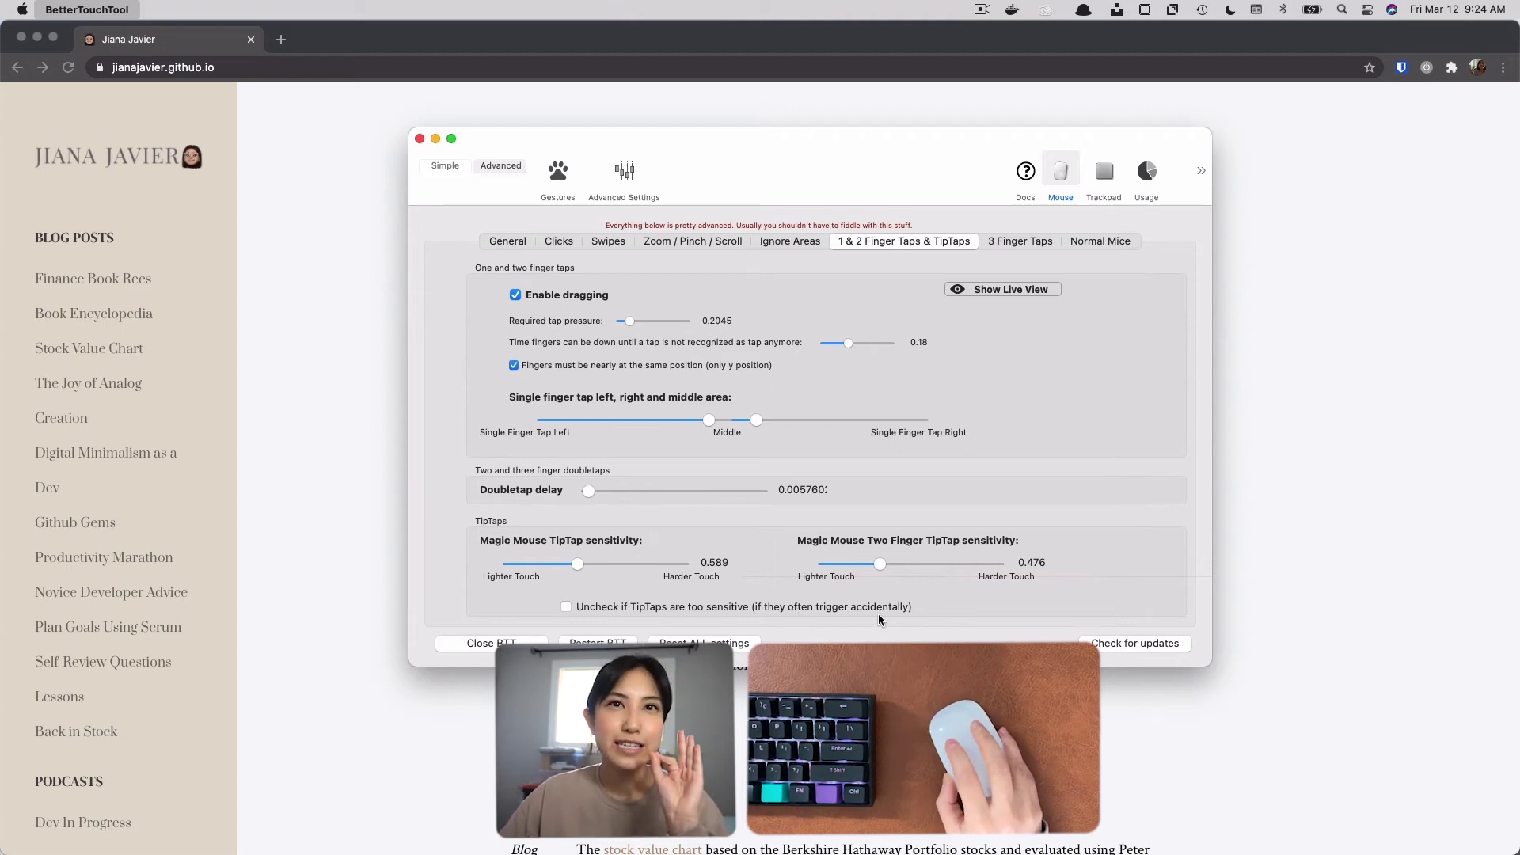
Examine the advanced mouse settings for Swipes and Zoom / Pinch / Scroll.
left_click(692, 240)
left_click(603, 241)
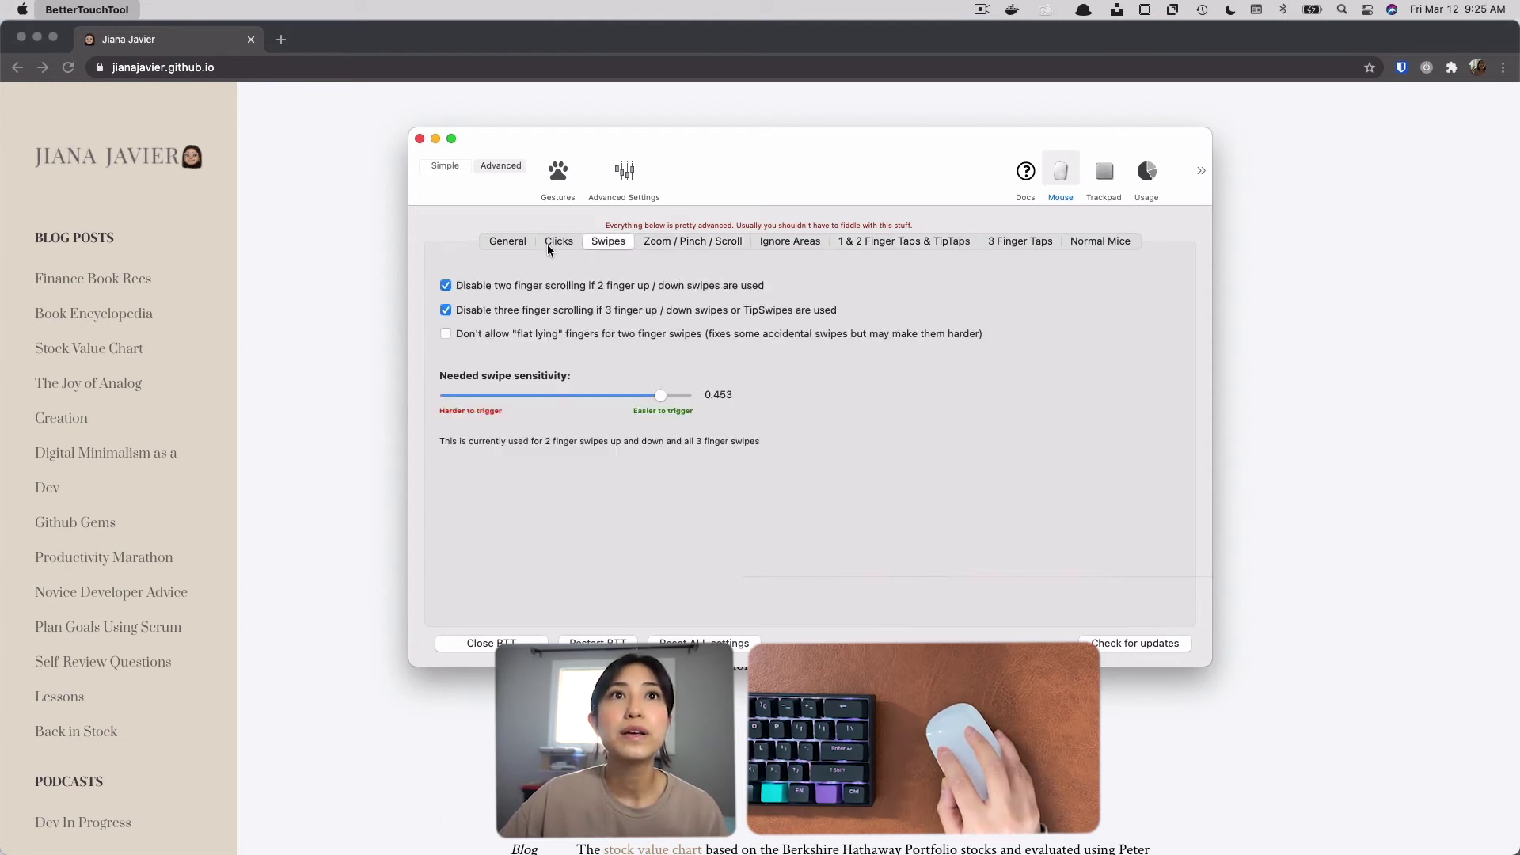
left_click(674, 241)
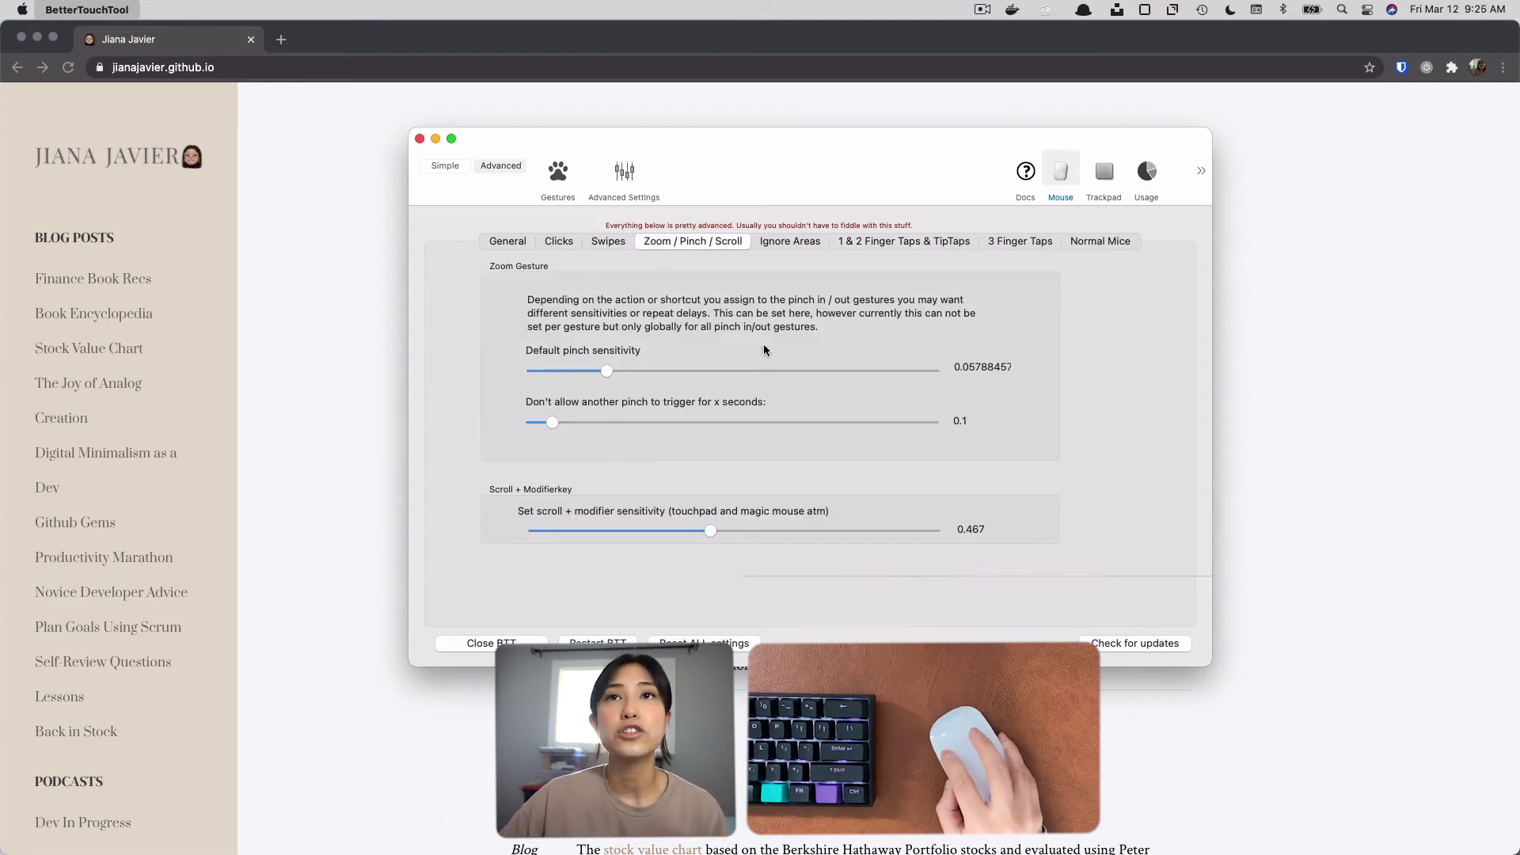
Examine the mouse's Ignore Areas and preview Magic Mouse Ignore Settings and Touchpad Single Finger Tap Areas in the live view, closing it when done.
left_click(788, 241)
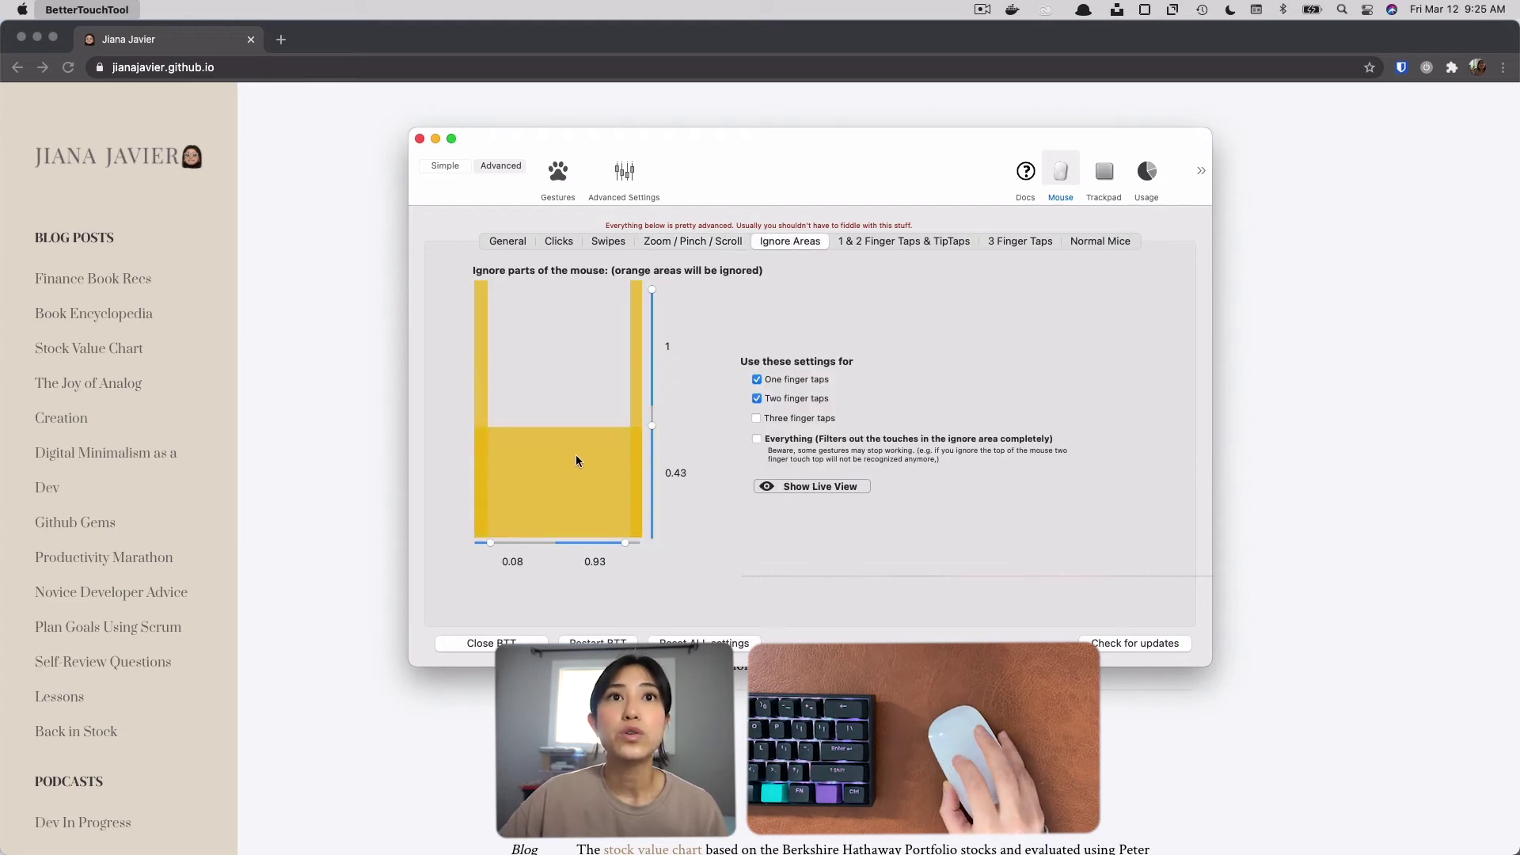
left_click(866, 492)
left_click(865, 493)
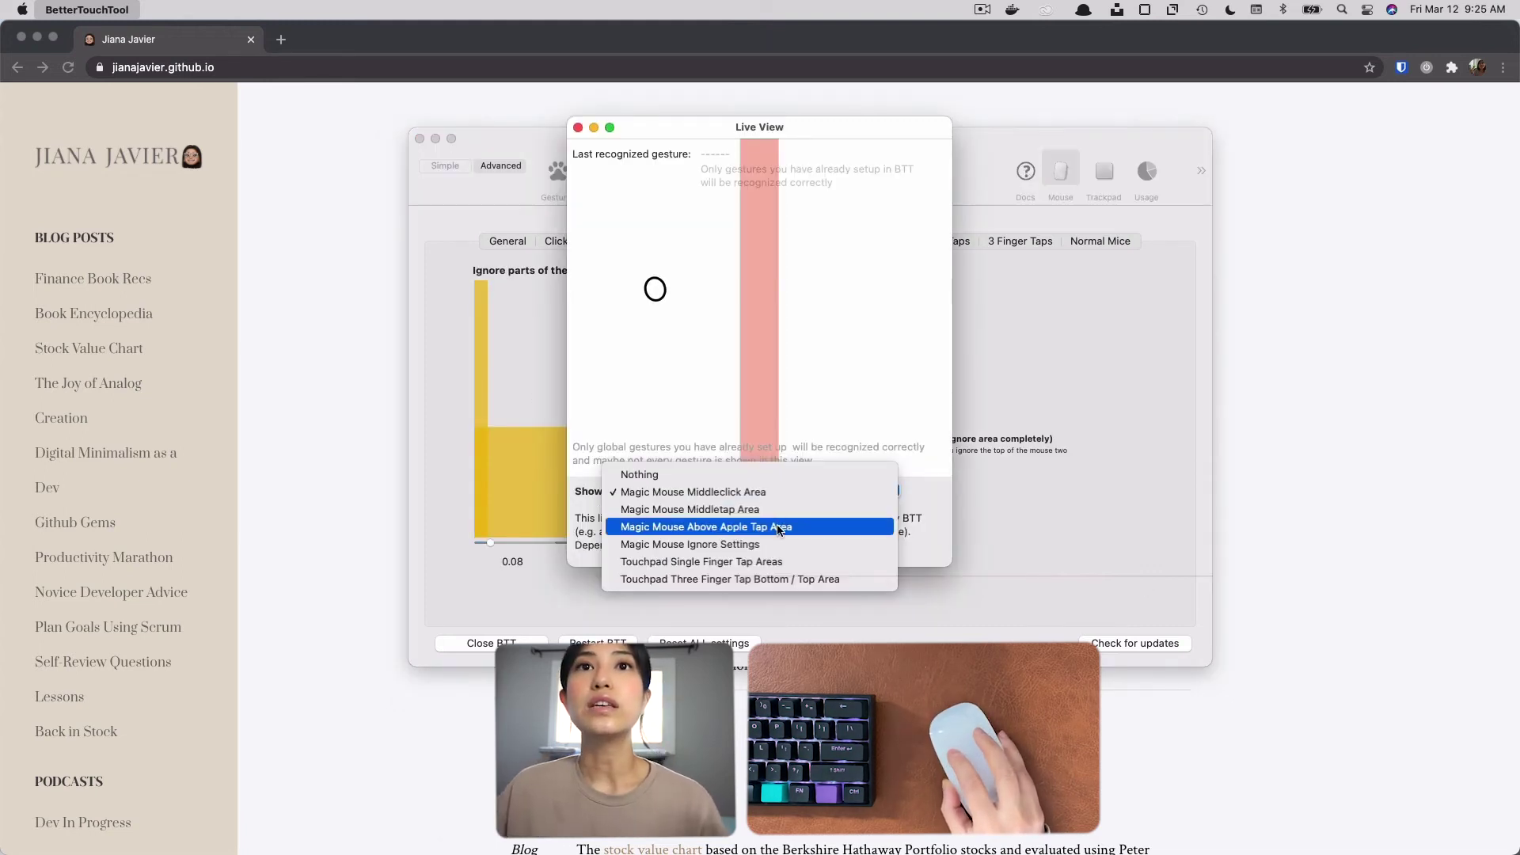
left_click(832, 555)
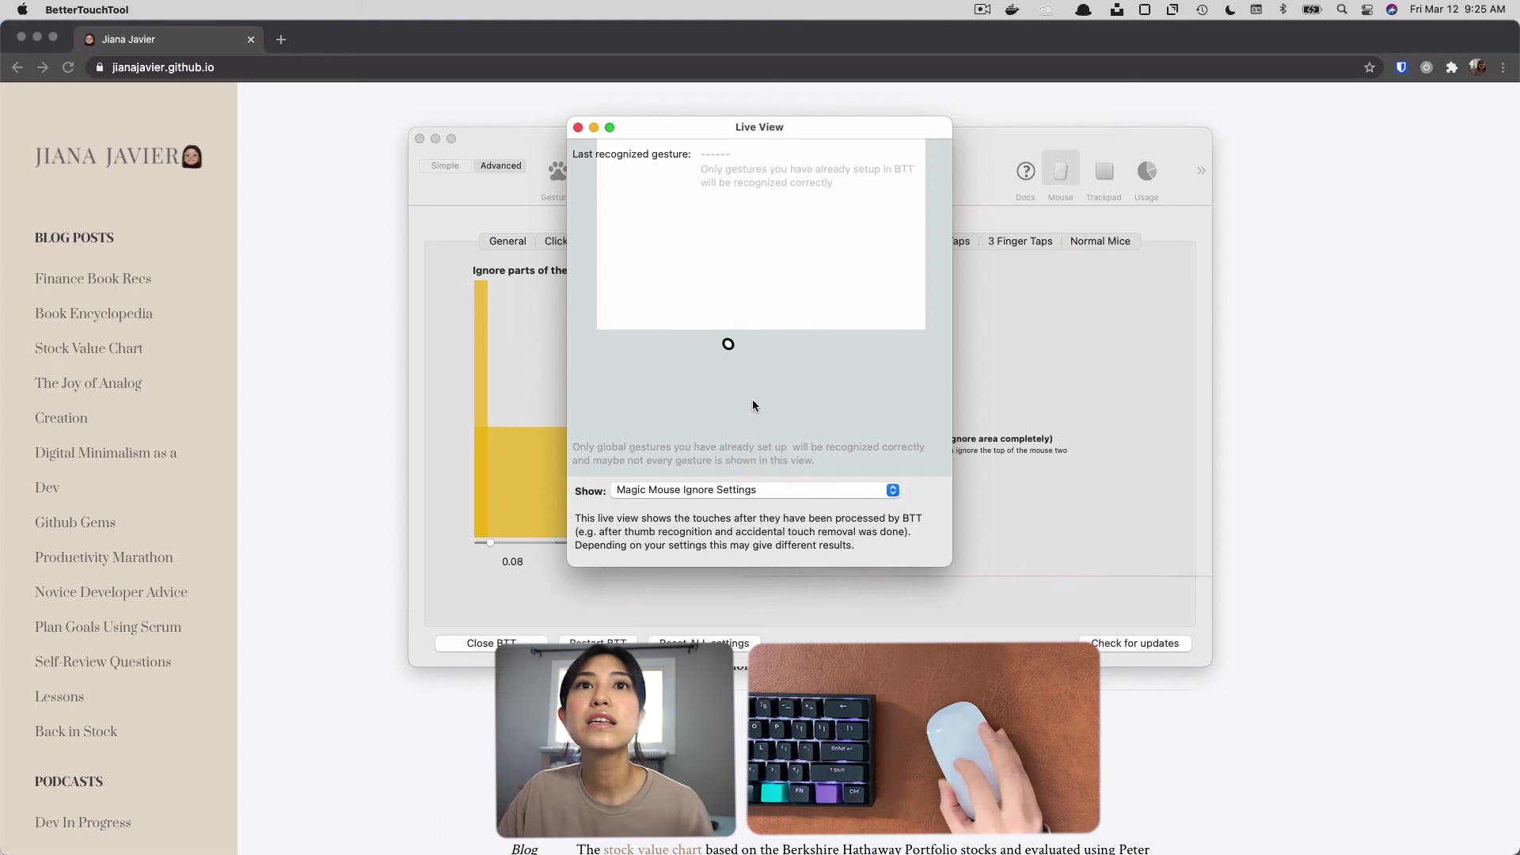
left_click(838, 492)
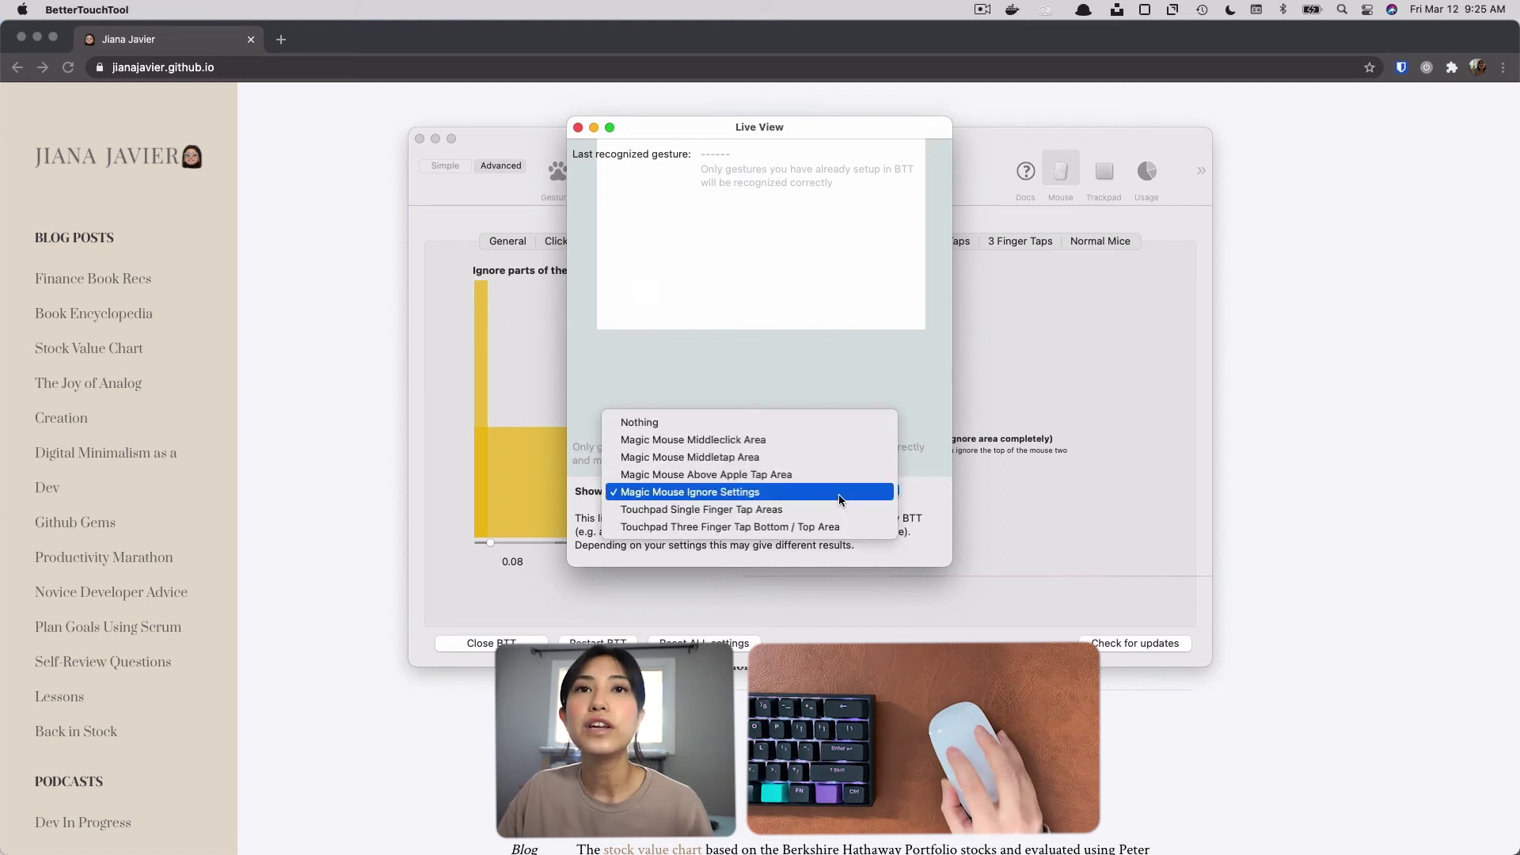
left_click(772, 511)
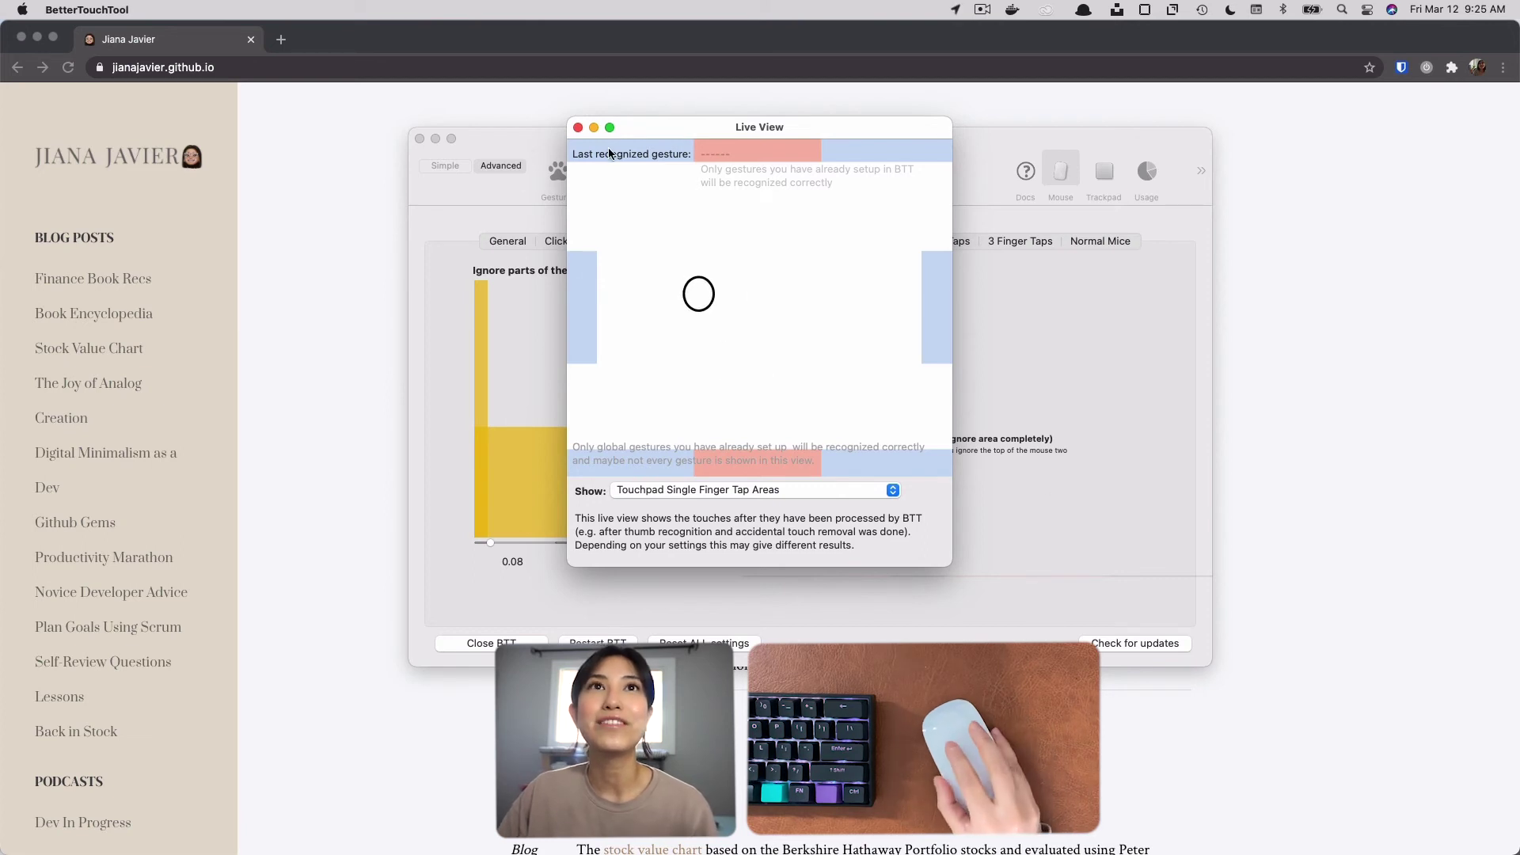
left_click(578, 128)
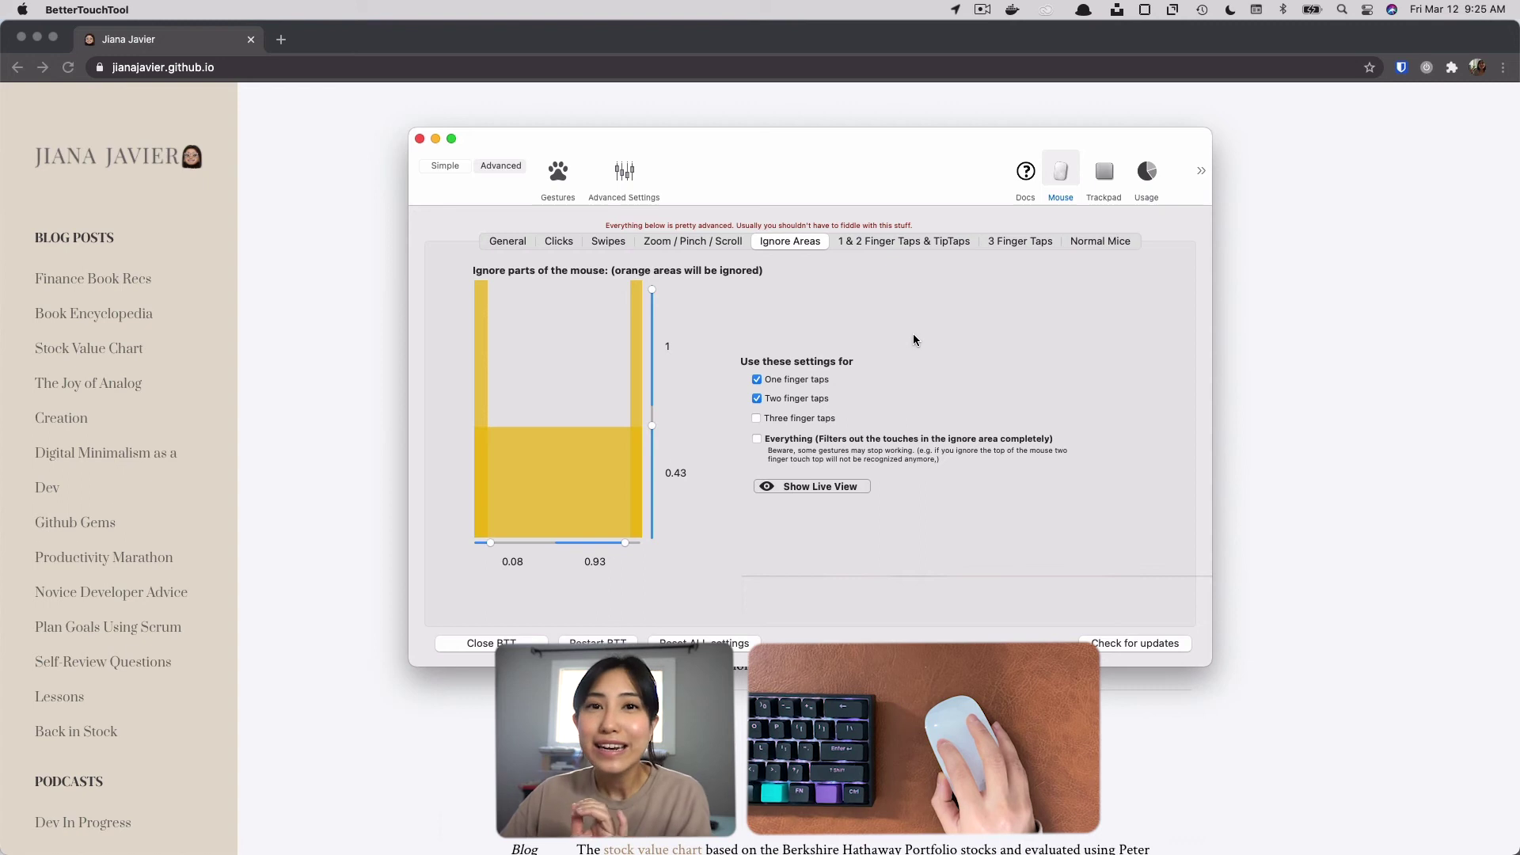
Review the most-used actions in the usage statistics, highlighting the leading Window Snap entries and the Magic Mouse tap and TipTap entries.
left_click(1147, 171)
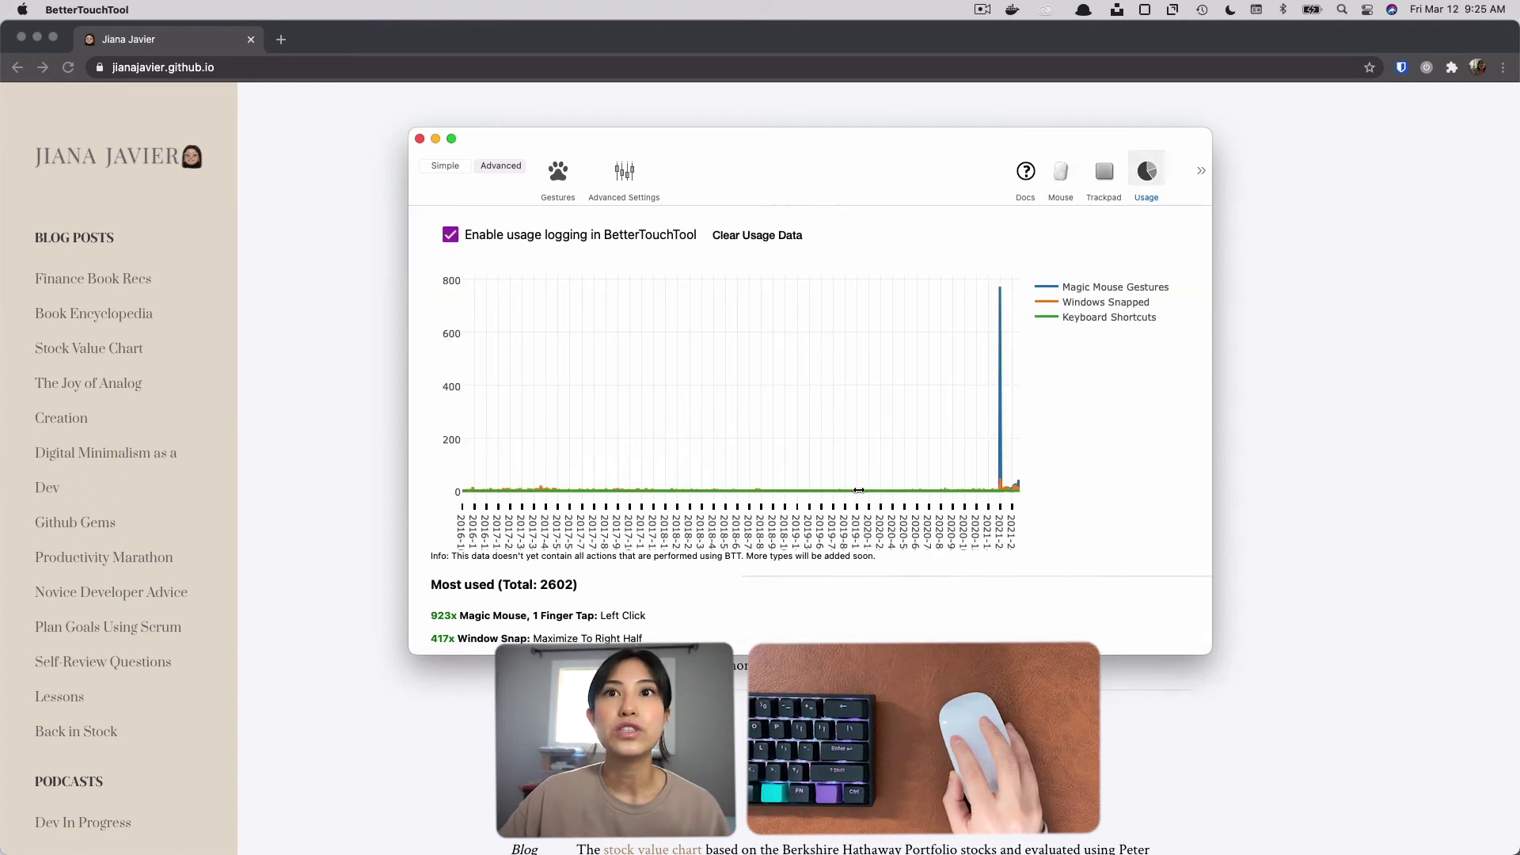
scroll(783, 483, "down", 5)
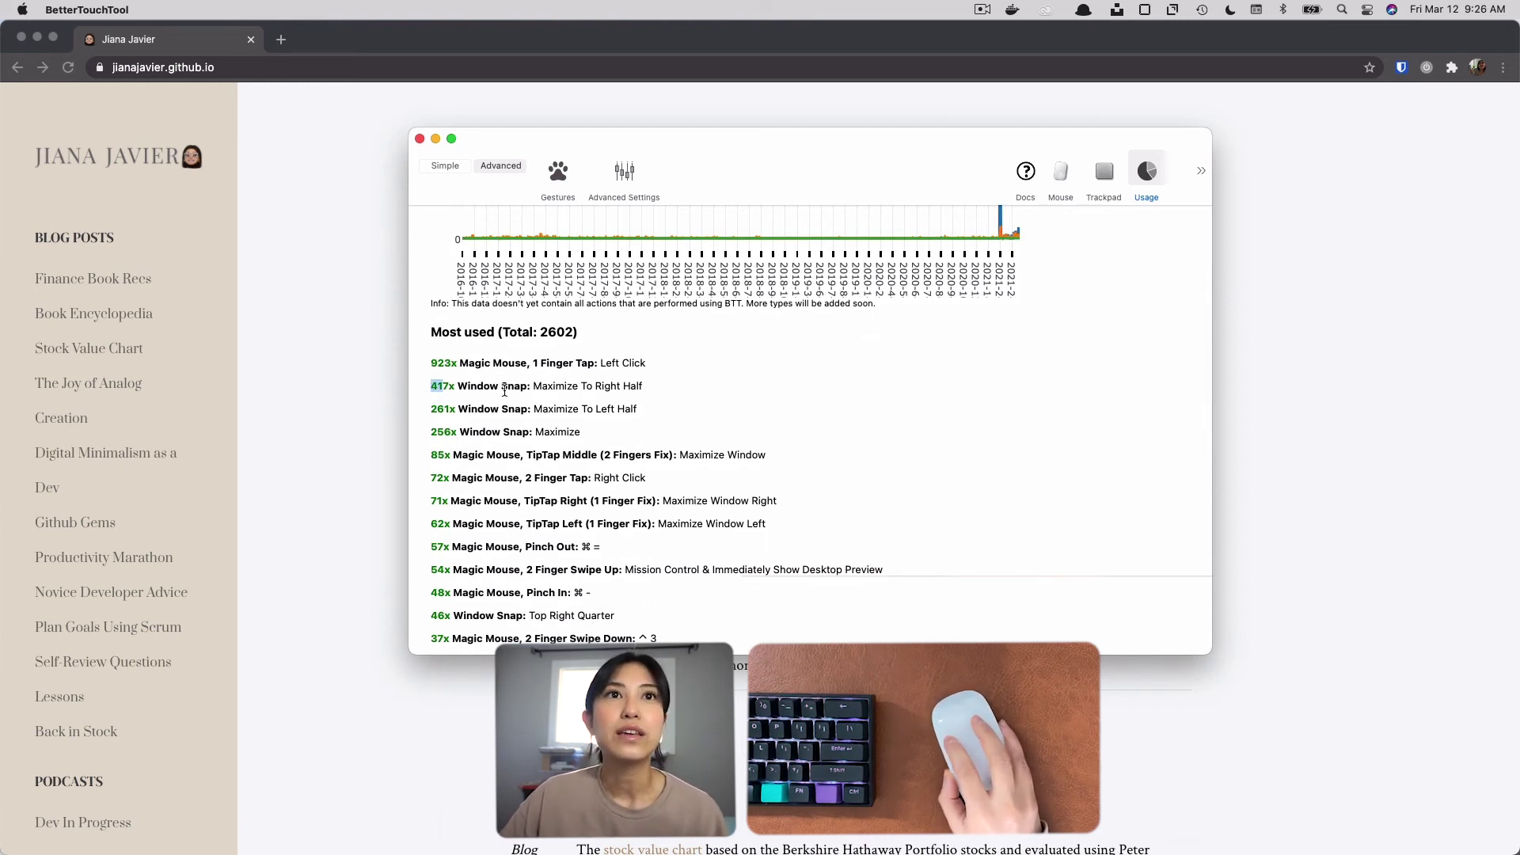
left_click_drag(431, 386, 667, 425)
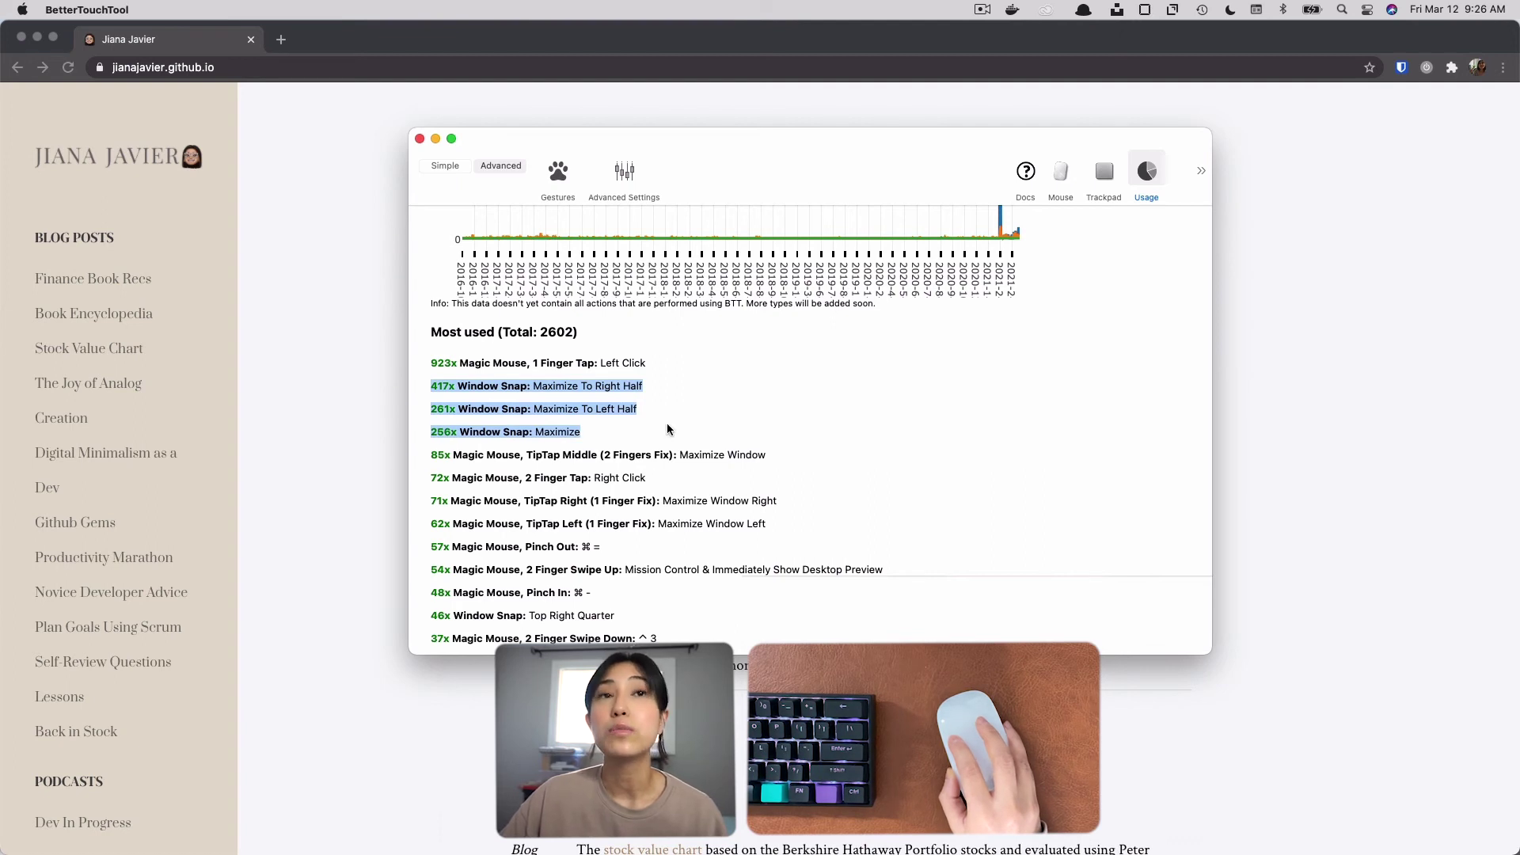
left_click_drag(431, 456, 754, 501)
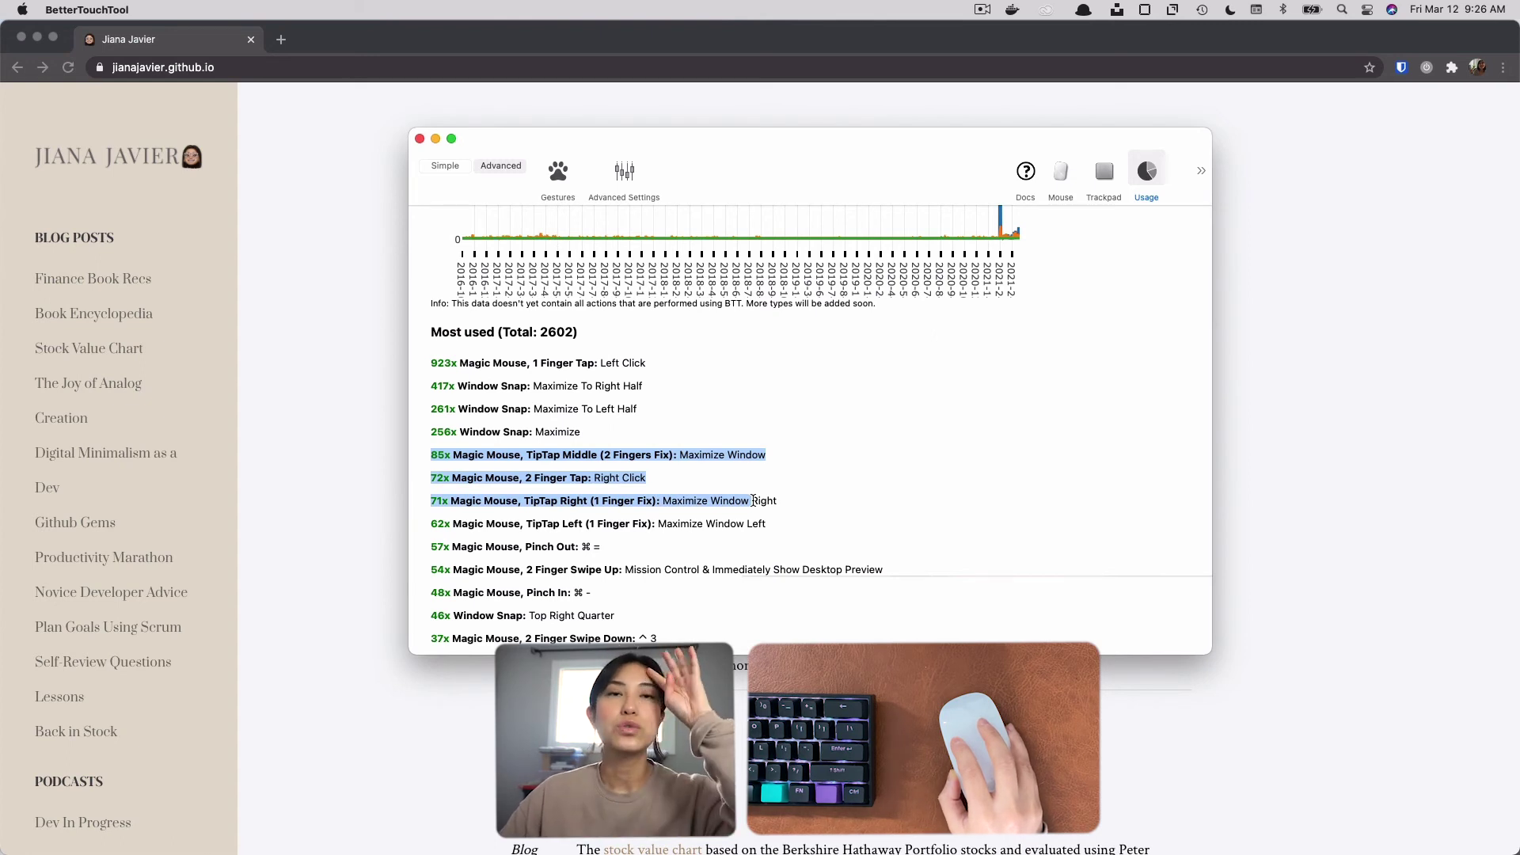
left_click(702, 473)
Switch to Chrome and back to BetterTouchTool, and highlight the usage entries from TipTap Middle through TipTap Left.
left_click(247, 453)
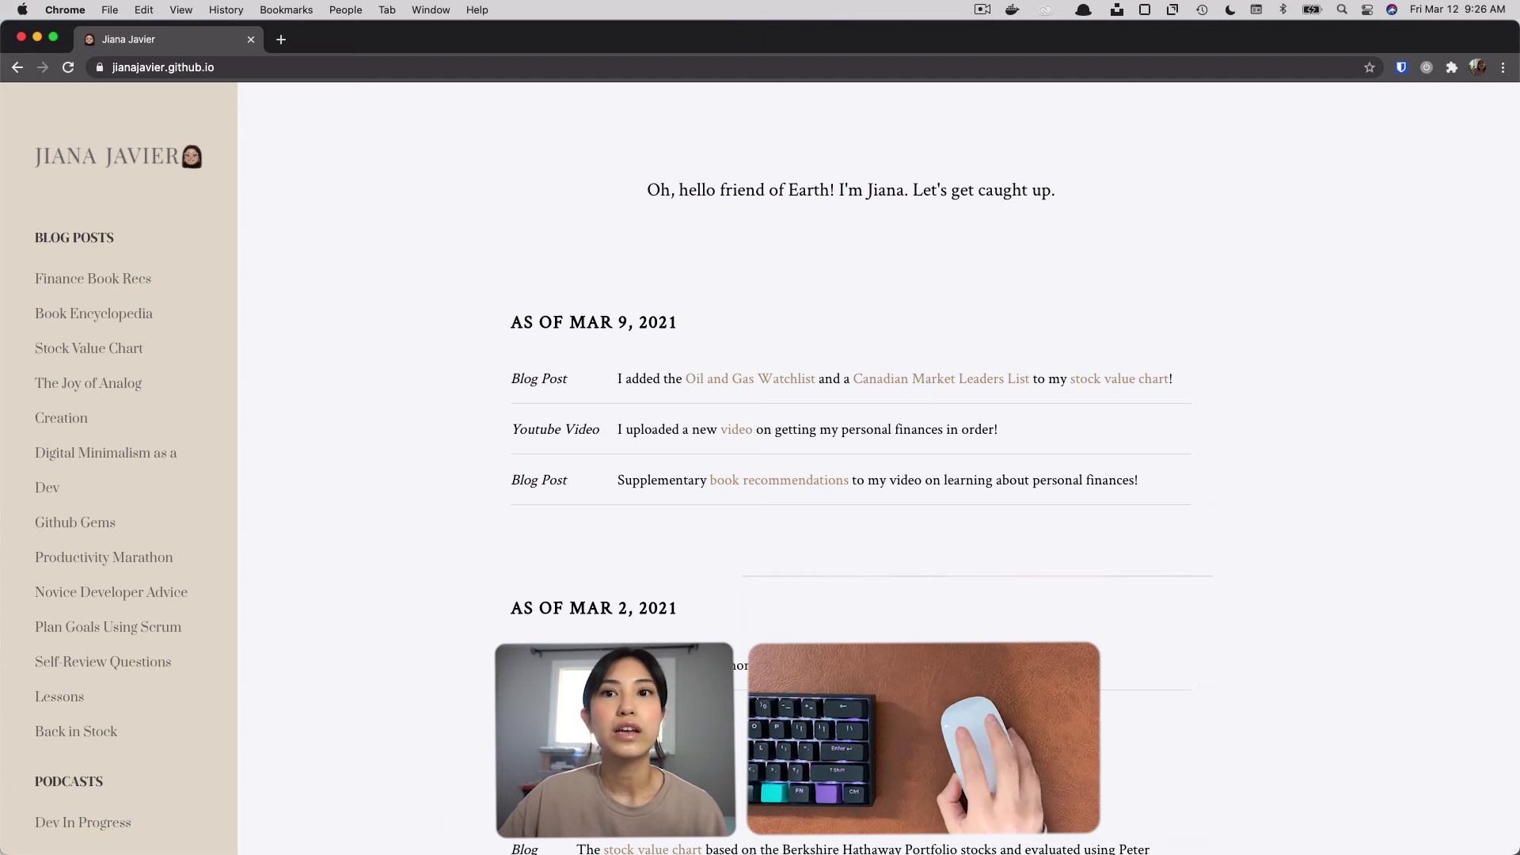
mouse_move(748, 835)
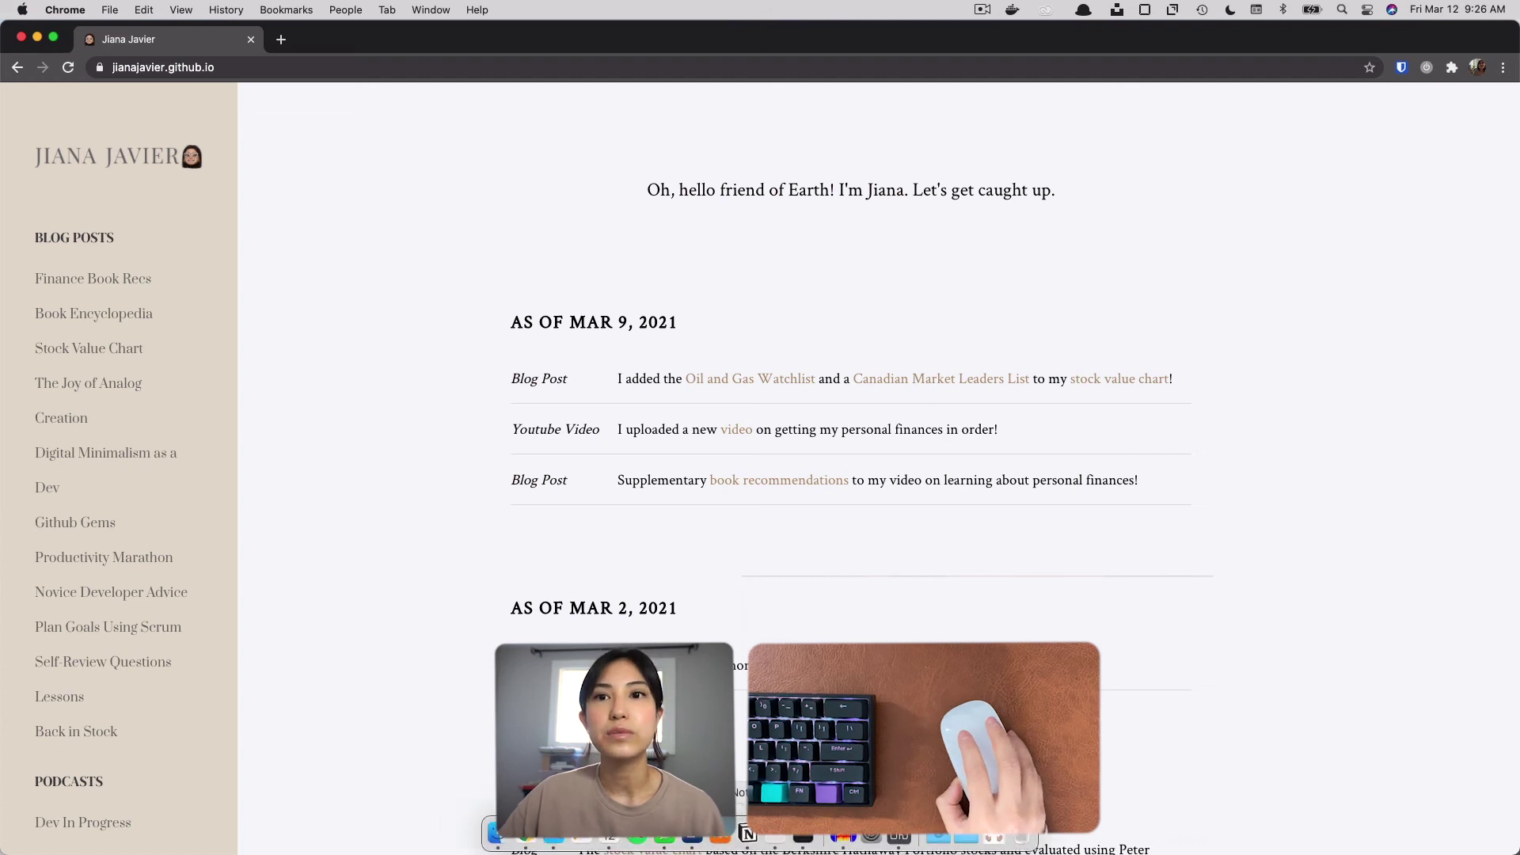
left_click(893, 841)
left_click_drag(798, 481, 407, 414)
left_click_drag(803, 482, 396, 411)
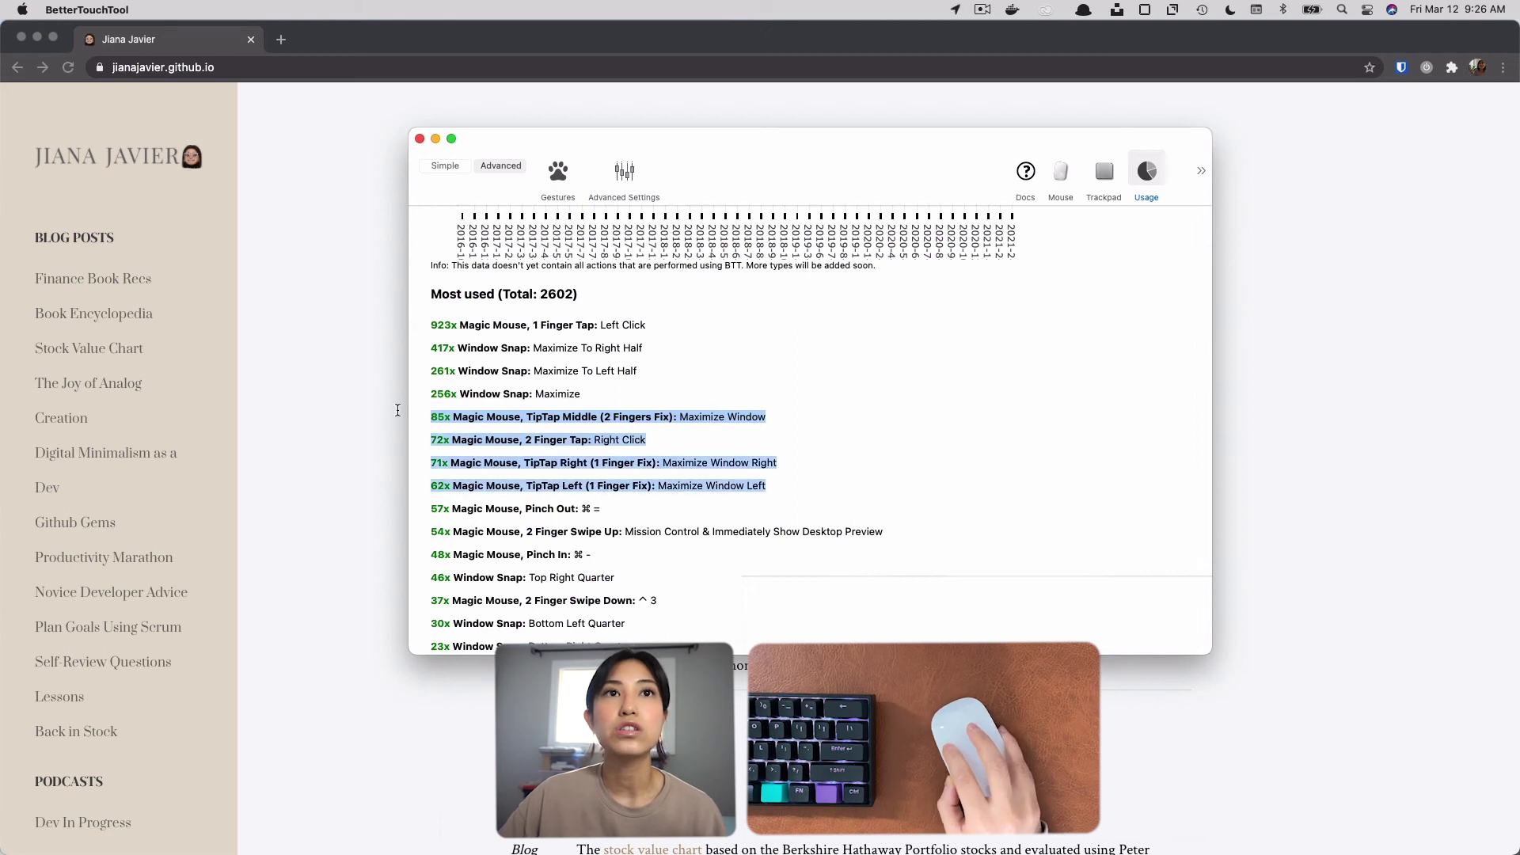
left_click(530, 451)
Review the Magic Mouse gesture list and the mouse settings for 1 & 2 Finger Taps & TipTaps, 3 Finger Taps, Normal Mice and General.
left_click(564, 181)
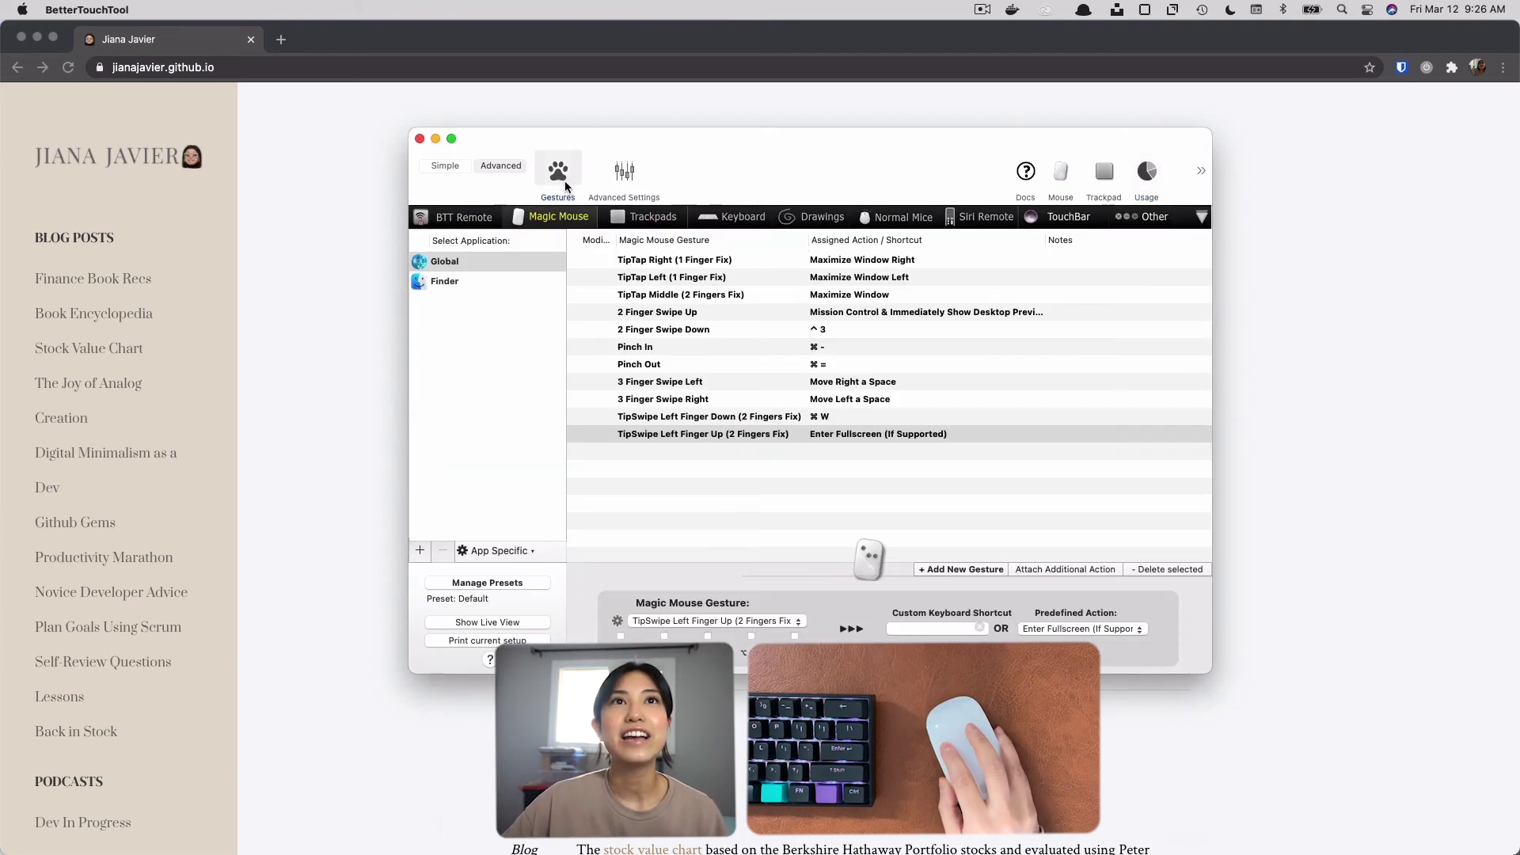
left_click(1059, 183)
left_click(898, 243)
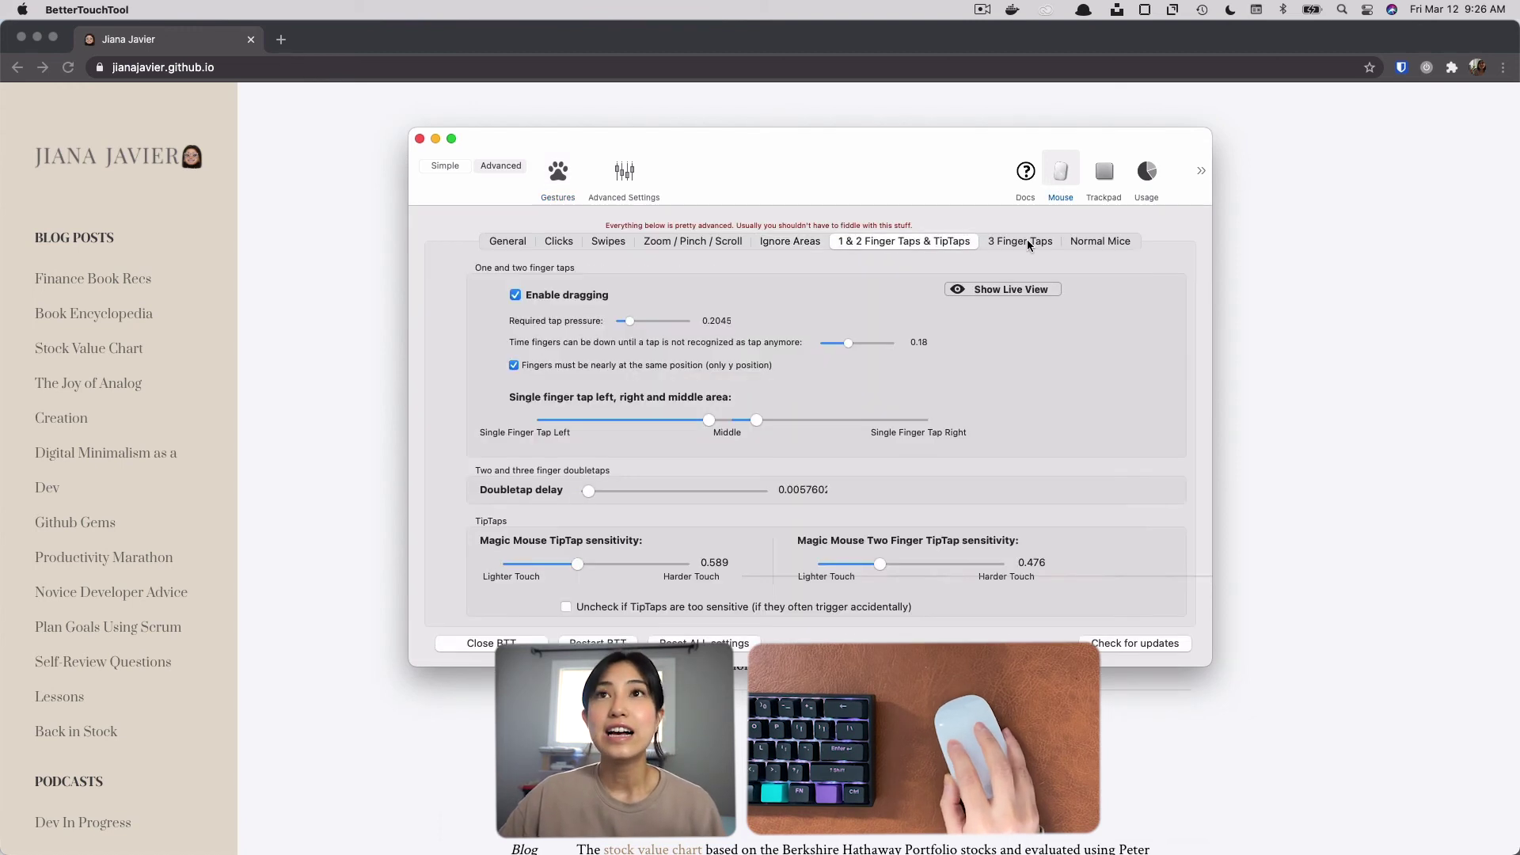
left_click(1025, 242)
left_click(1105, 241)
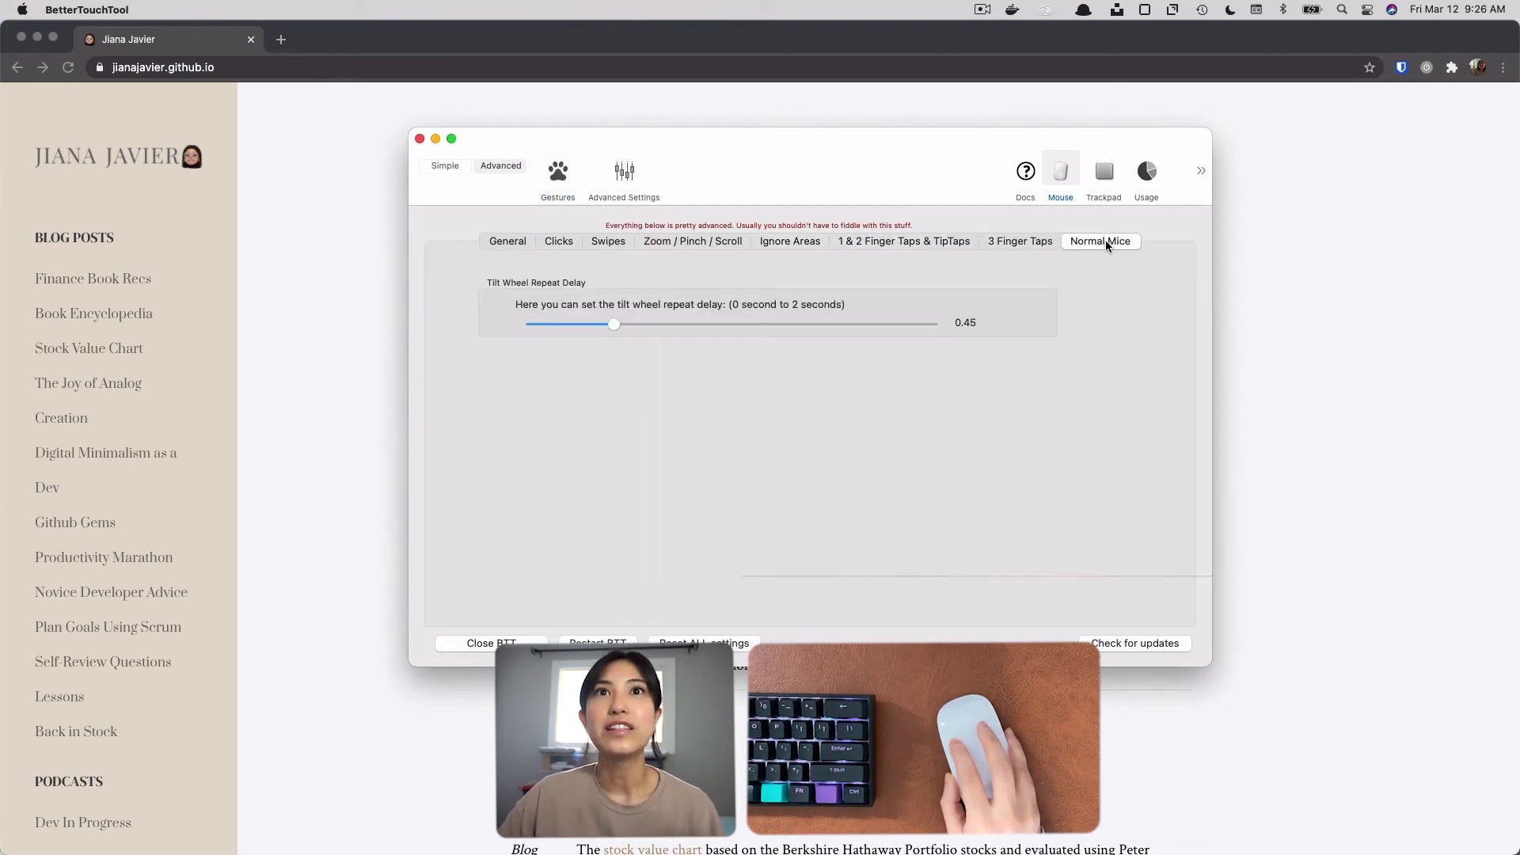
left_click(497, 243)
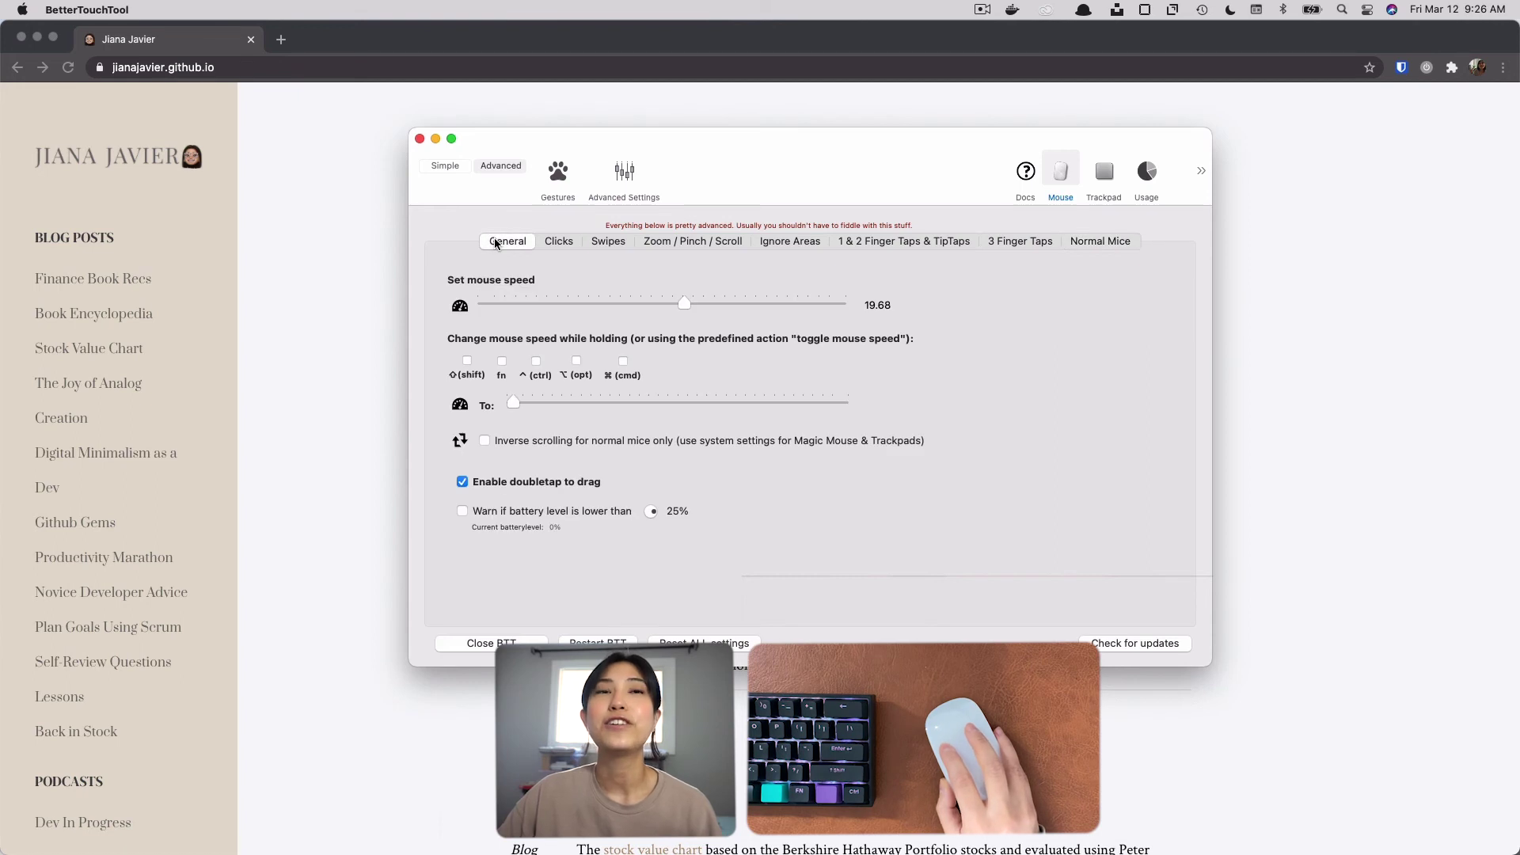